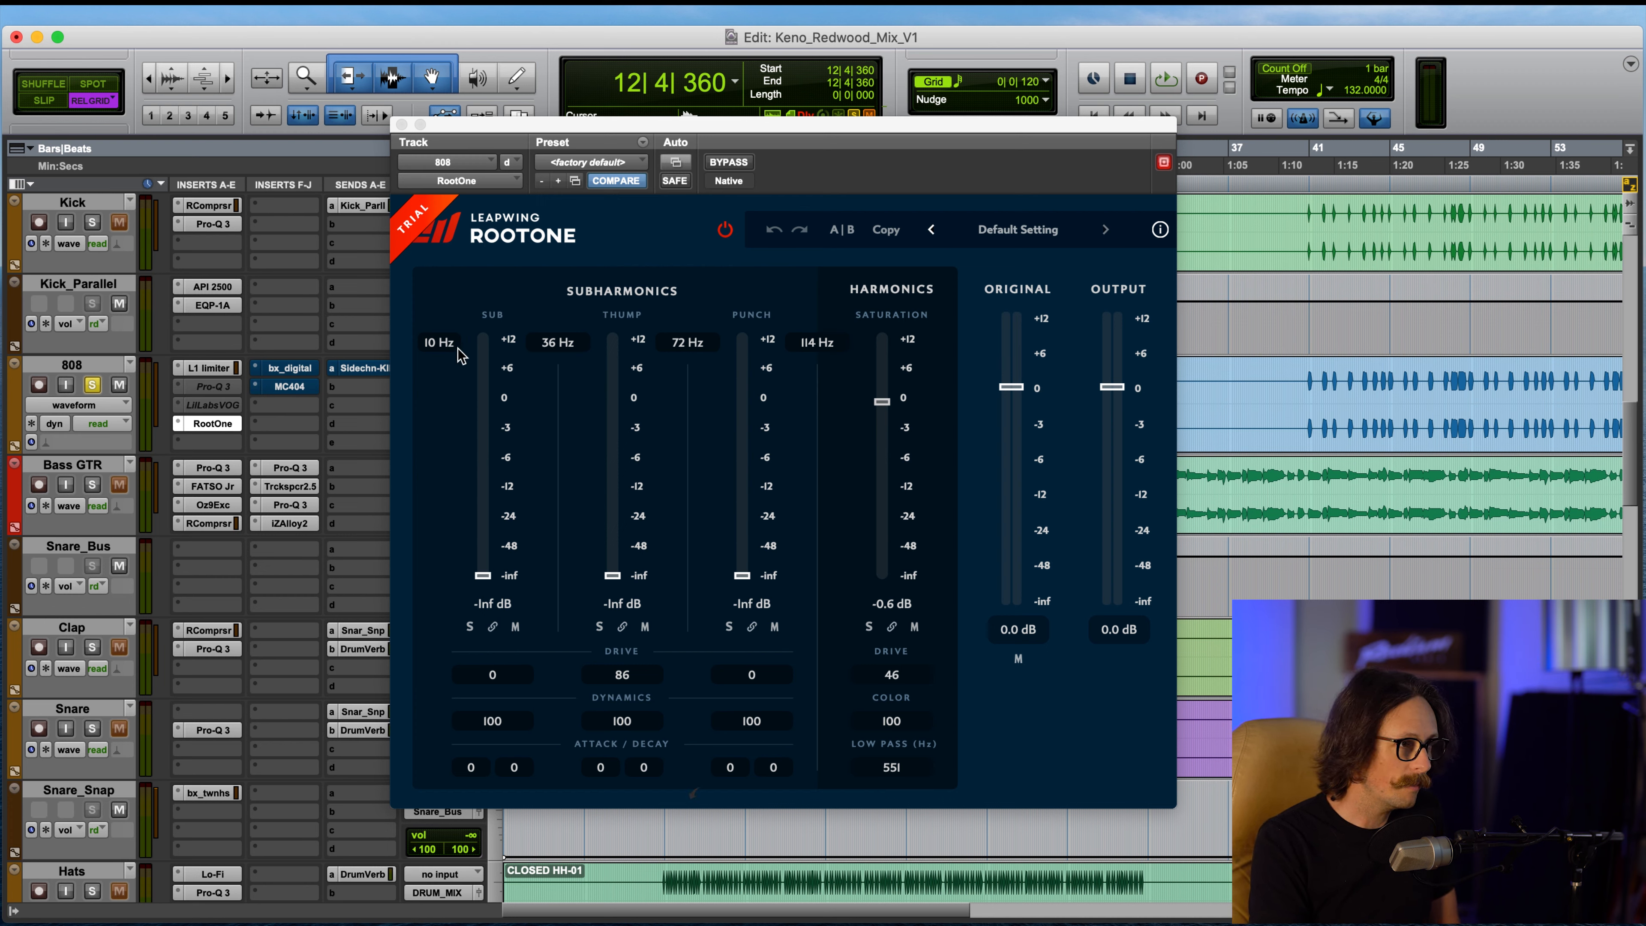
Step: Set the RootOne band frequencies, from Sub to the upper Punch limit, to 18 Hz, 40 Hz, 104 Hz and 184 Hz
drag(556, 342, 604, 475)
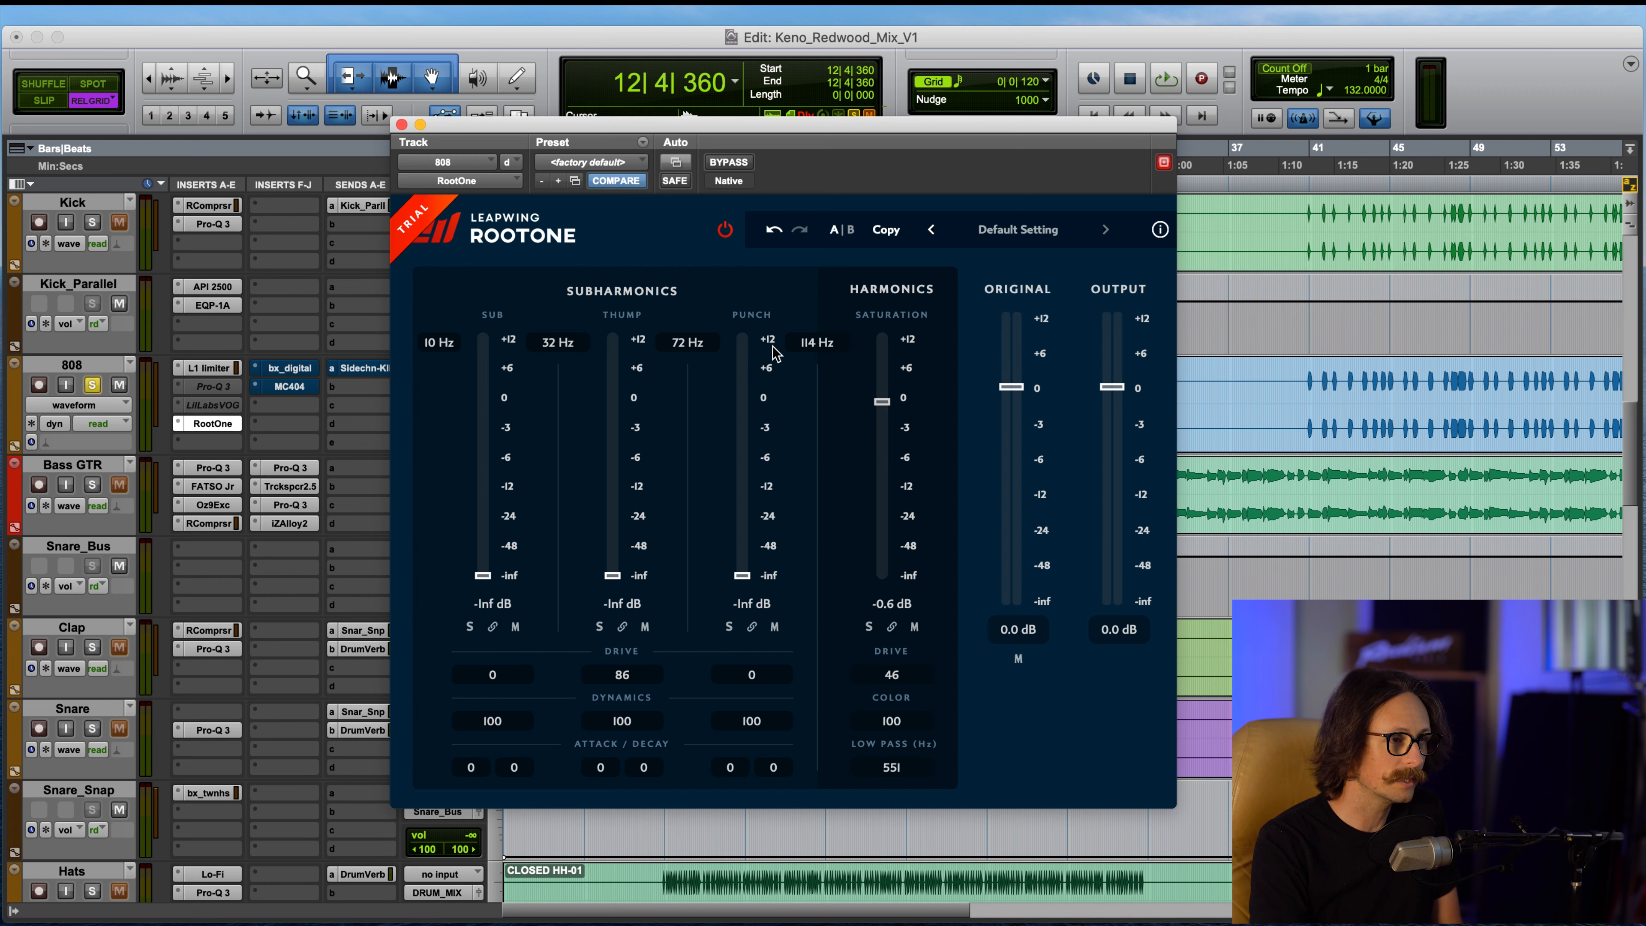
drag(805, 355, 837, 64)
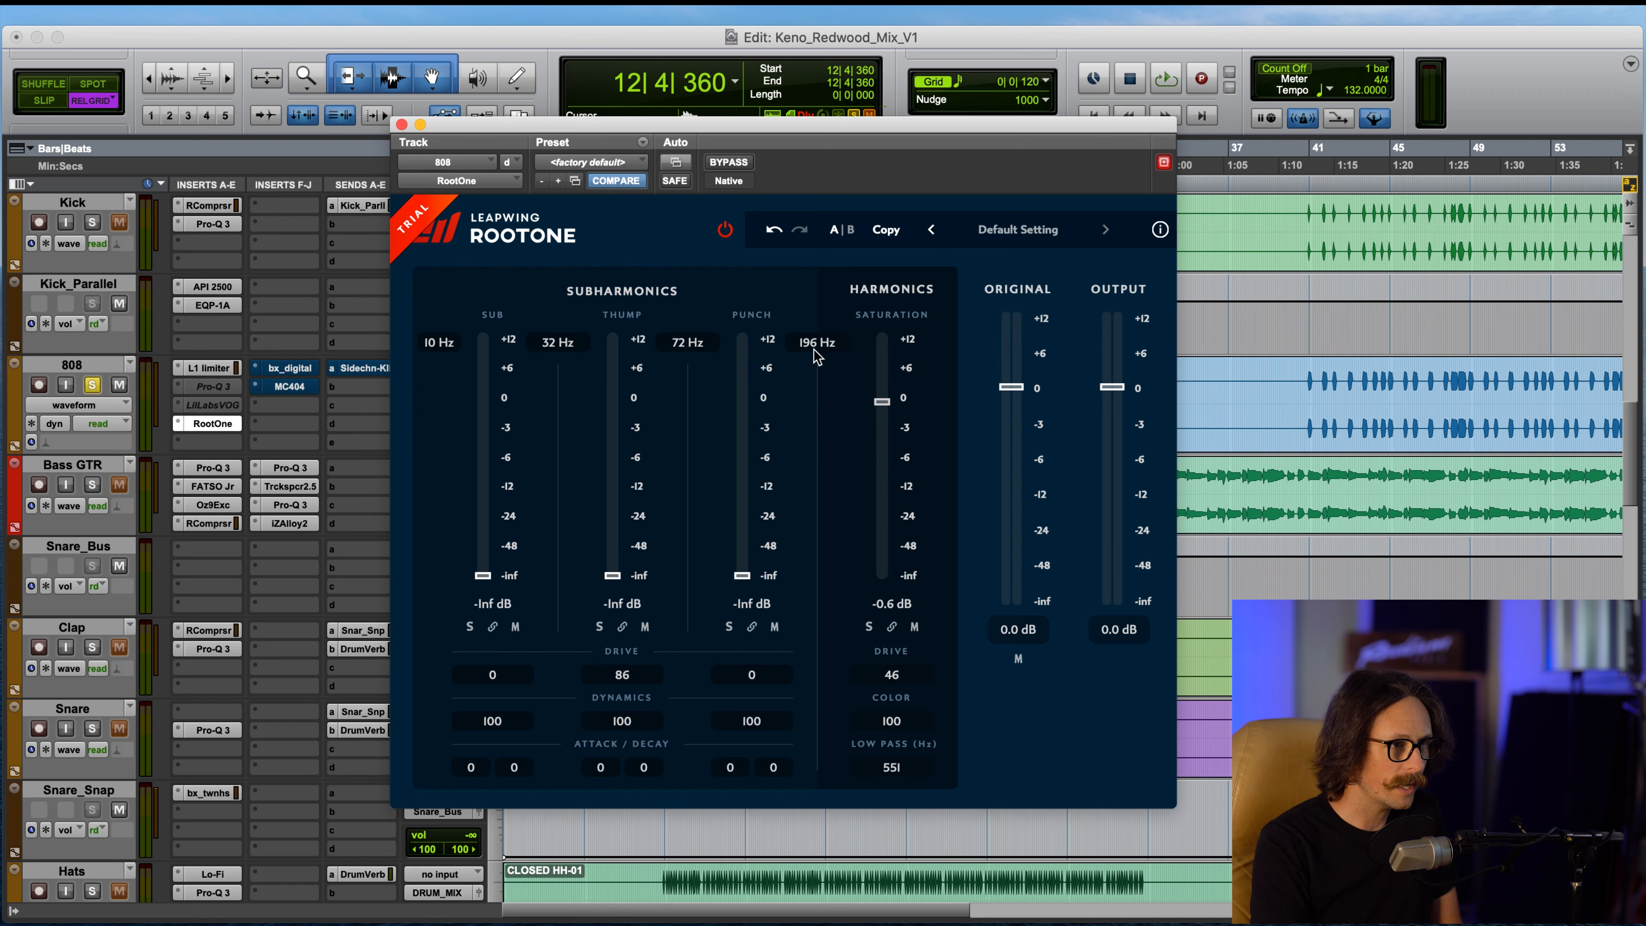
drag(820, 353, 838, 724)
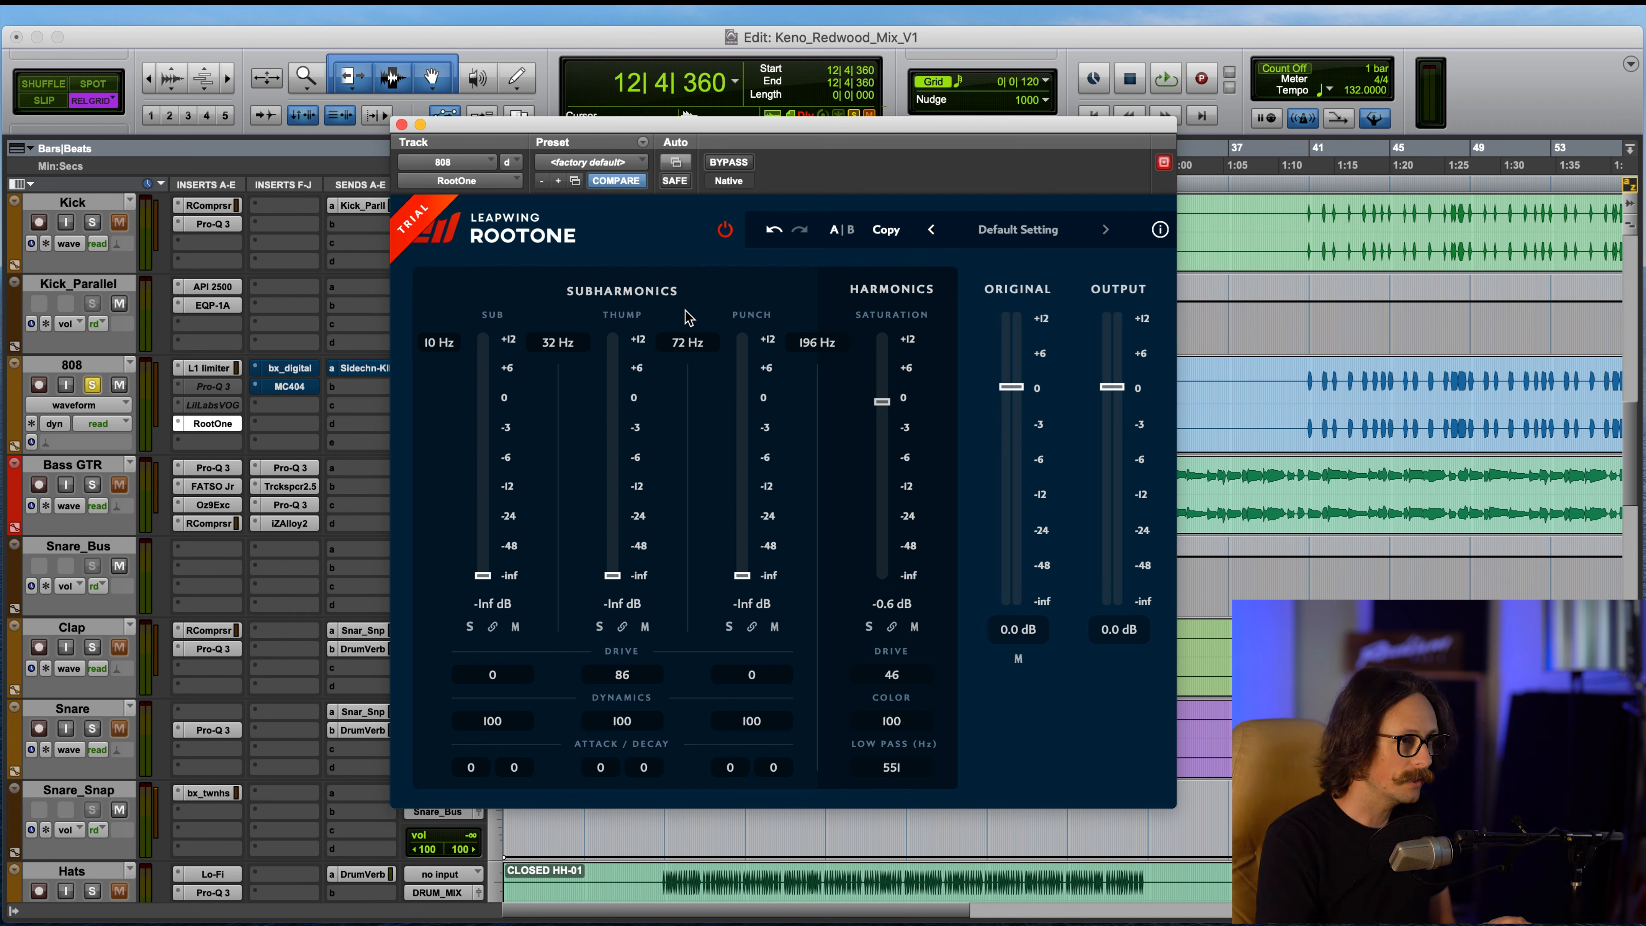
drag(693, 344, 726, 103)
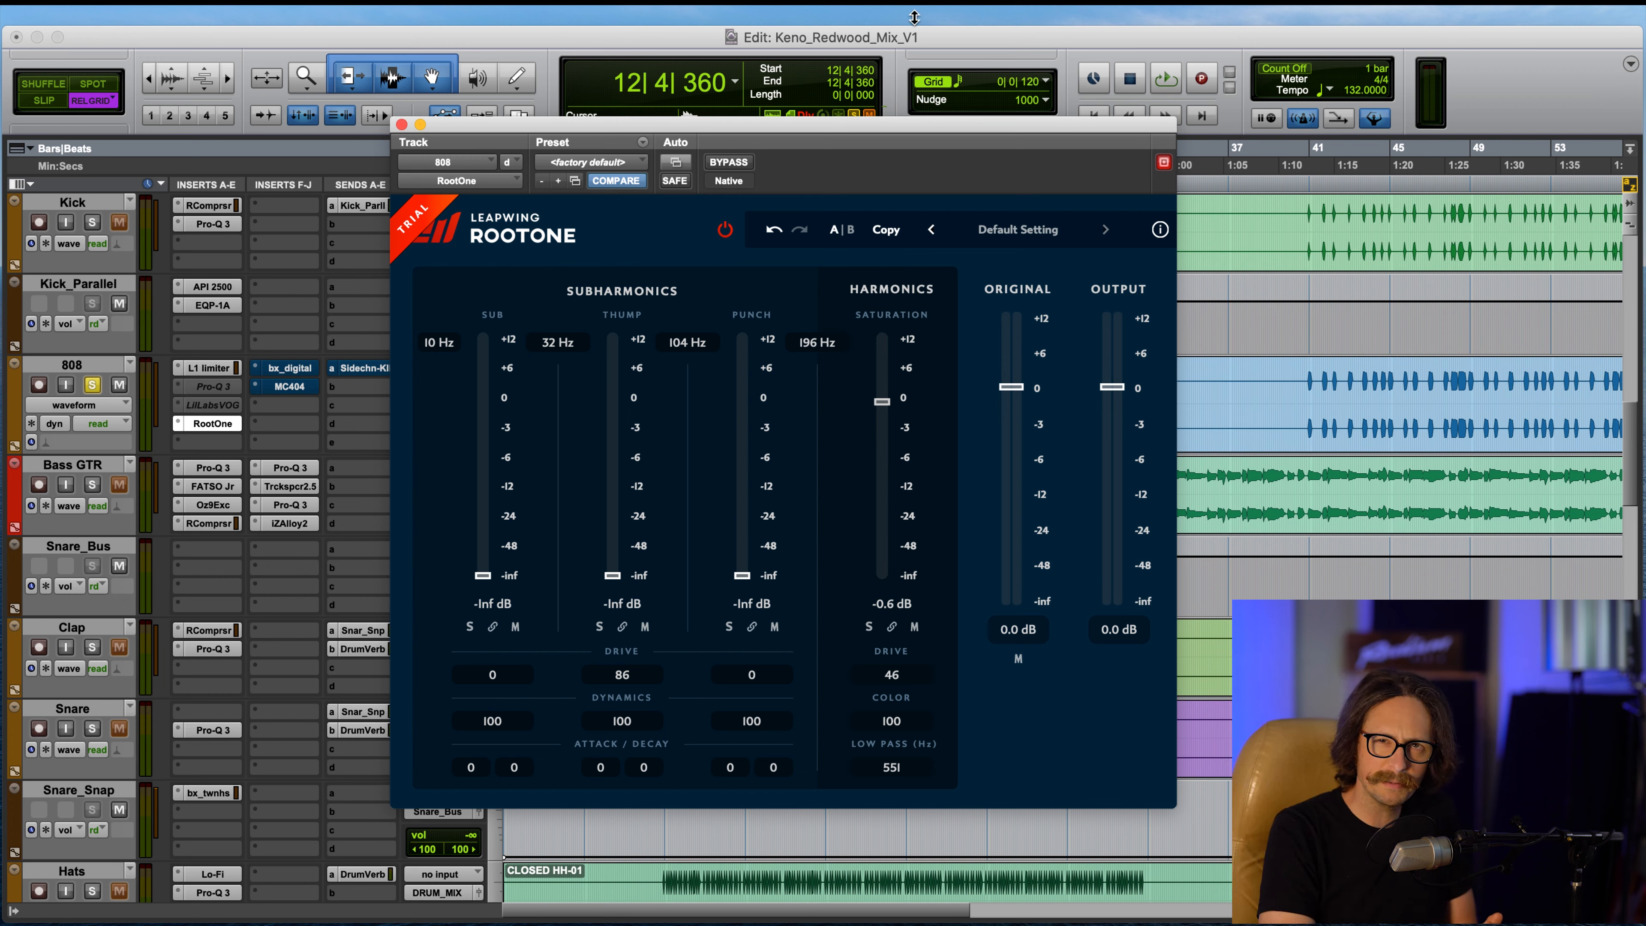
drag(693, 347, 716, 302)
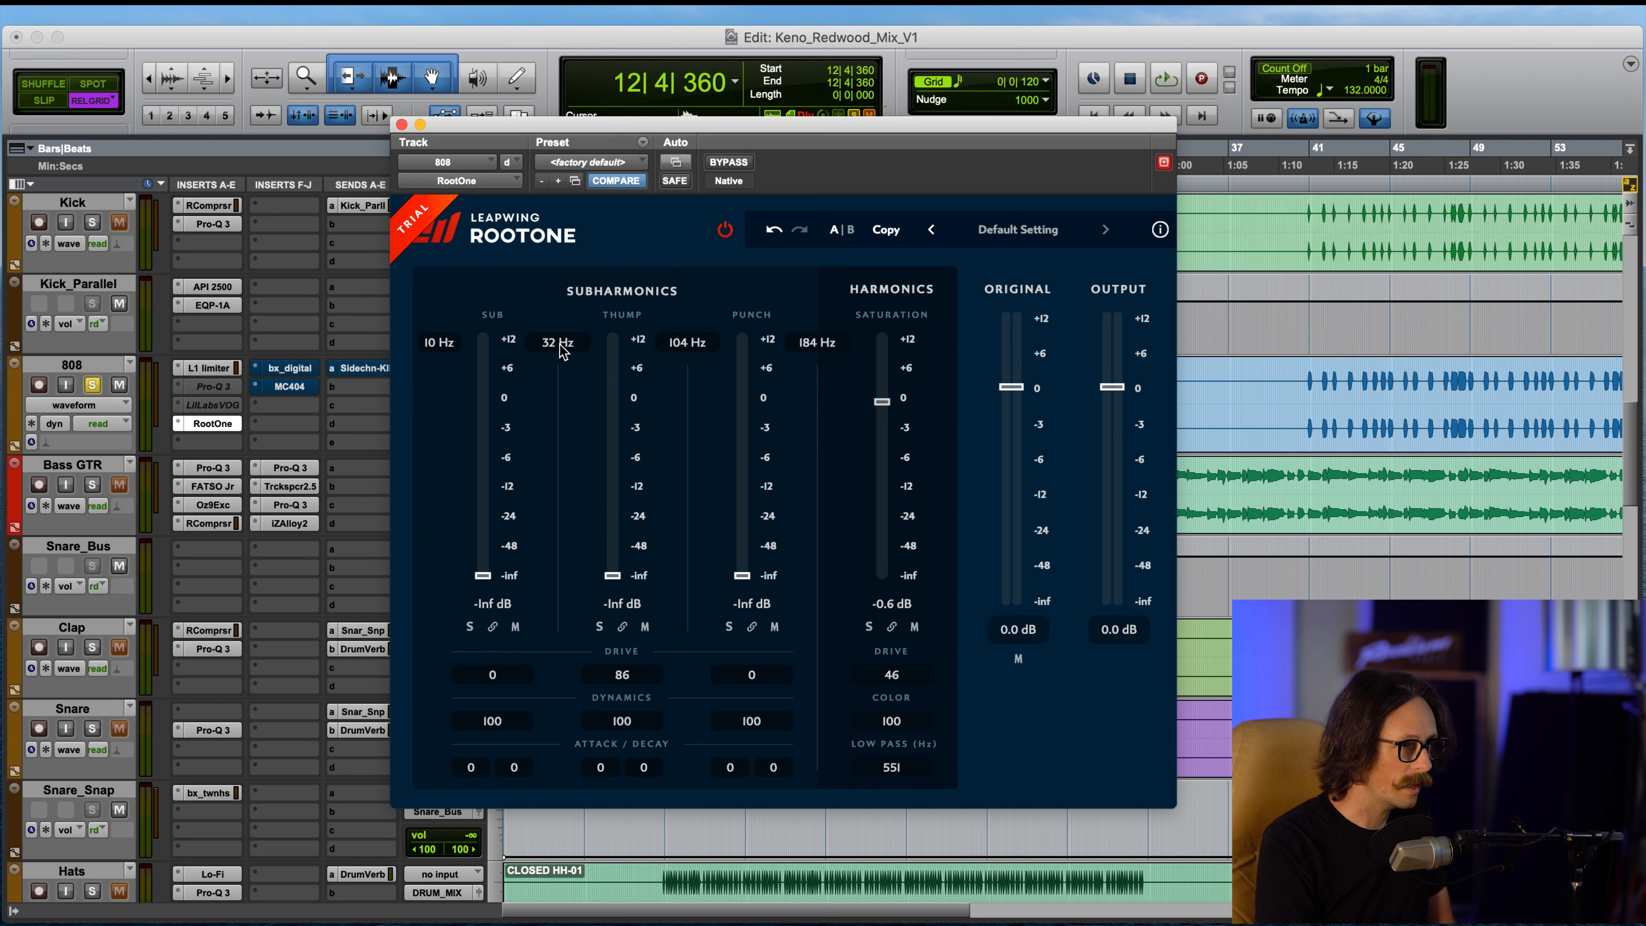
drag(549, 390, 595, 295)
drag(432, 351, 451, 269)
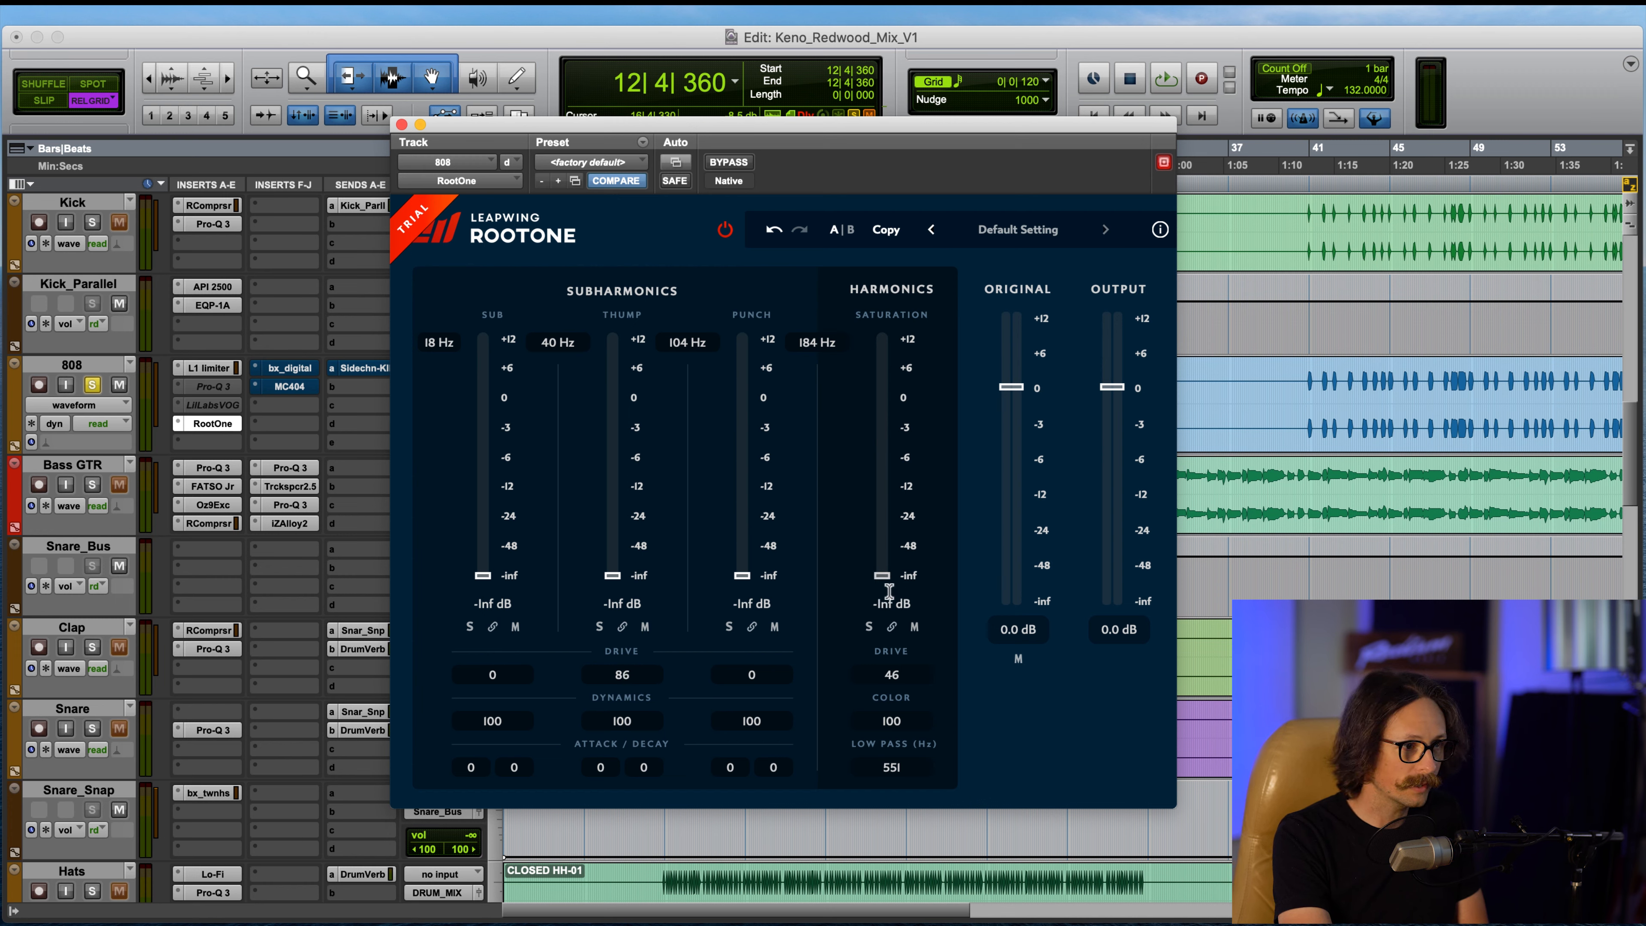
Step: Try out the Harmonics saturation level and the Sub band's drive and attack settings, leaving saturation at -Inf dB
drag(881, 577, 901, 289)
drag(902, 490, 852, 624)
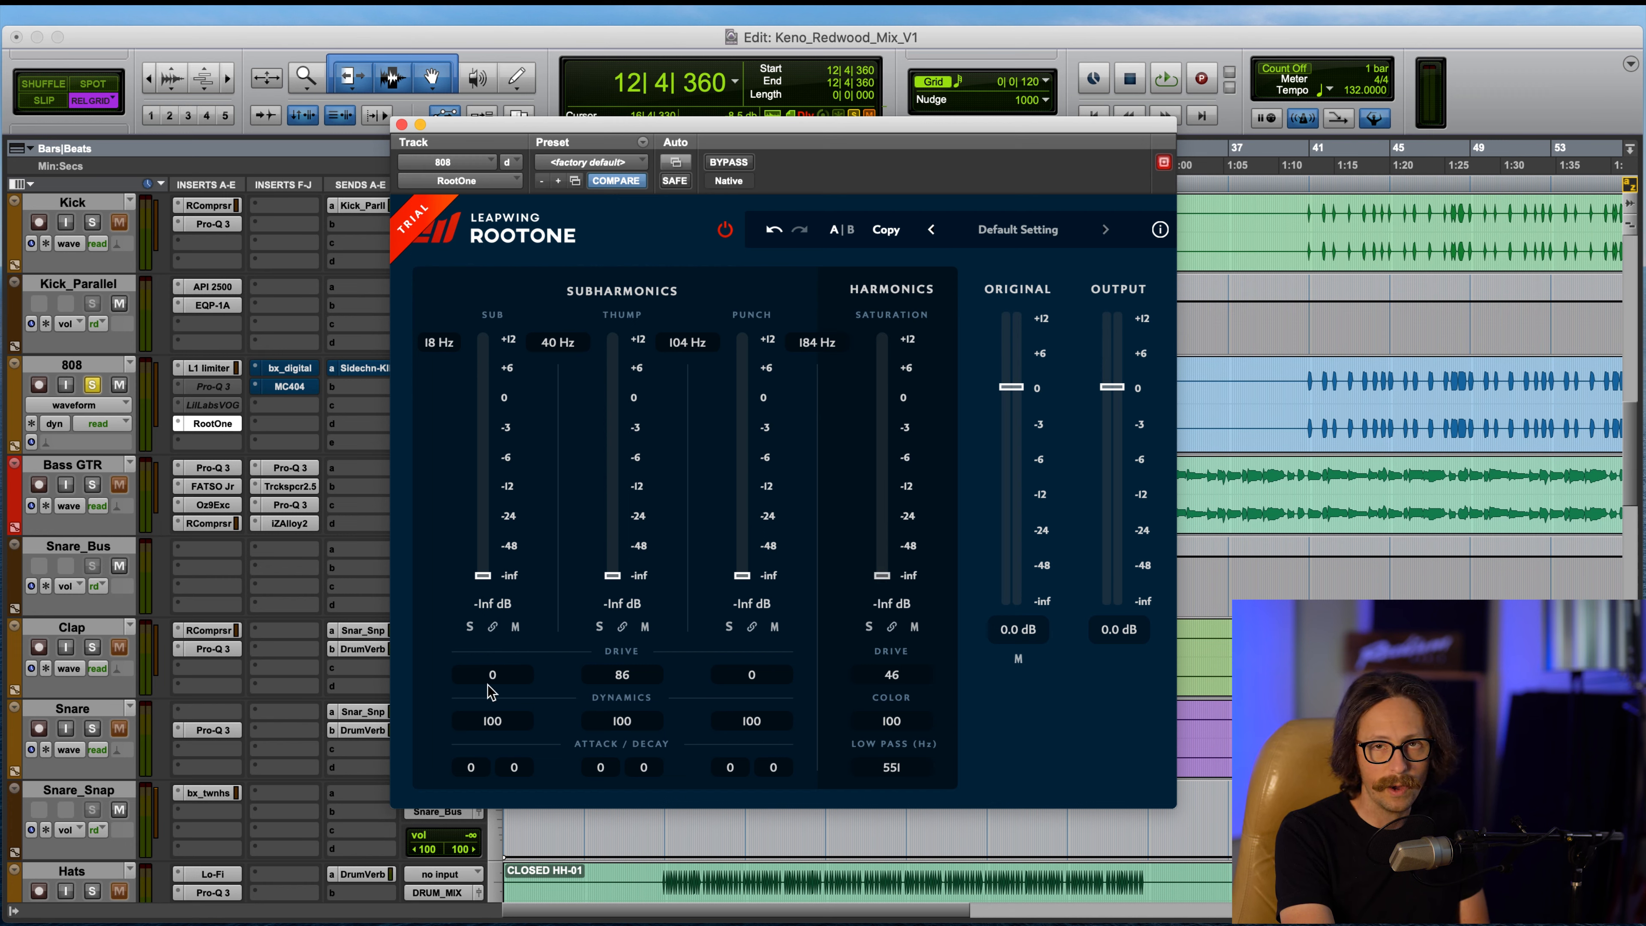
drag(489, 686, 312, 655)
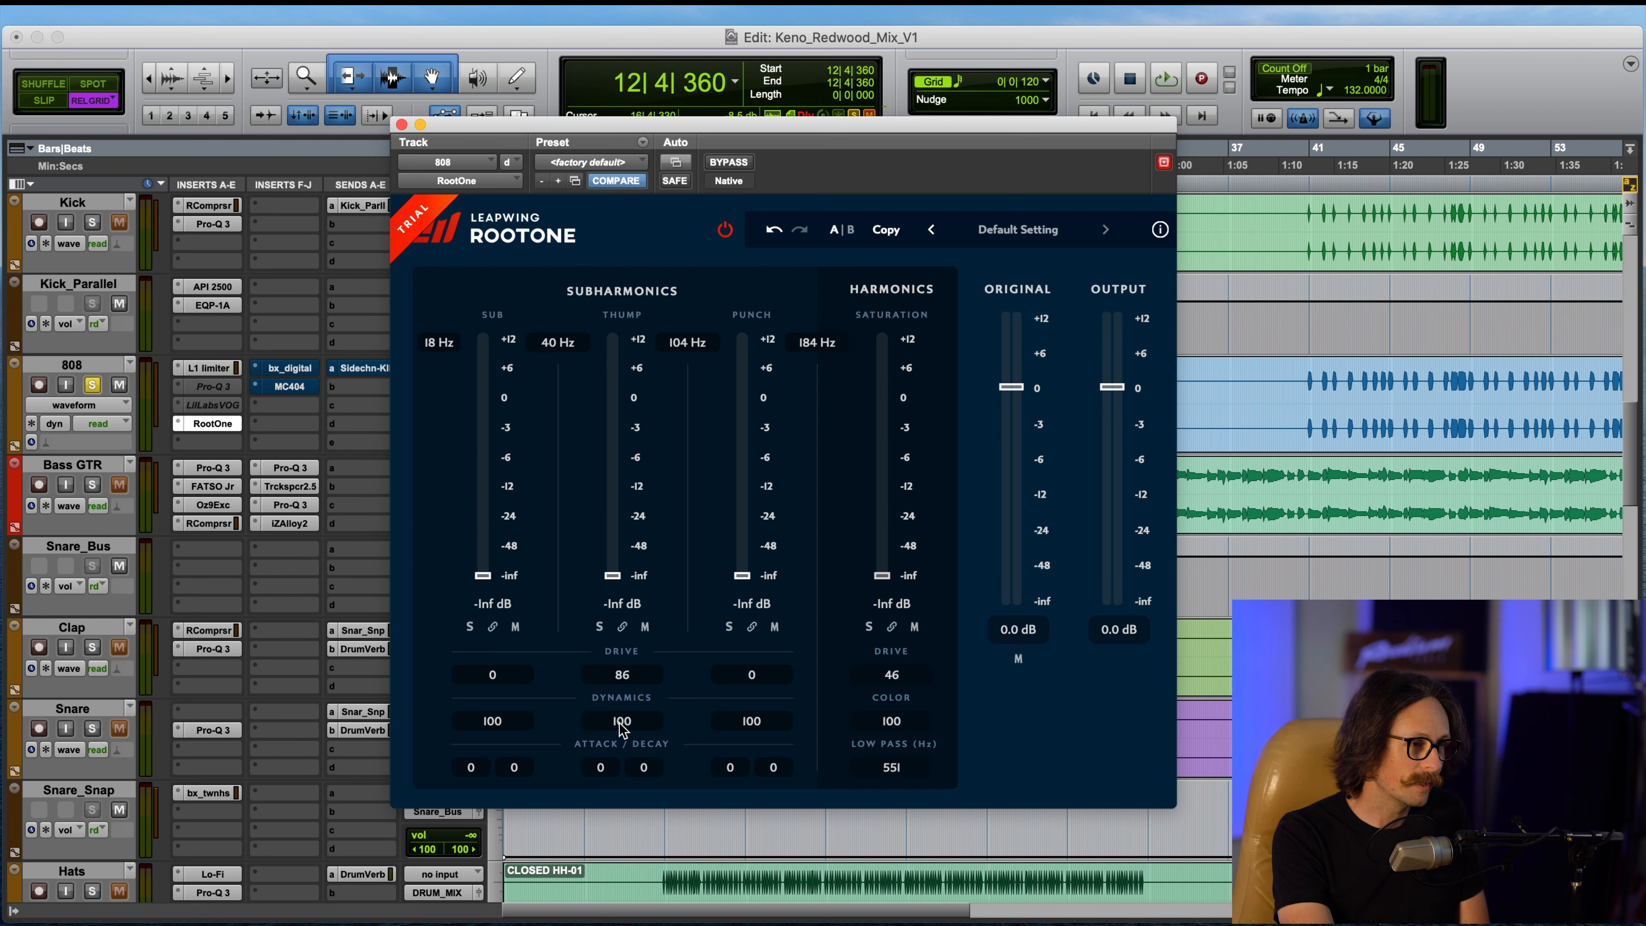
drag(474, 766, 438, 798)
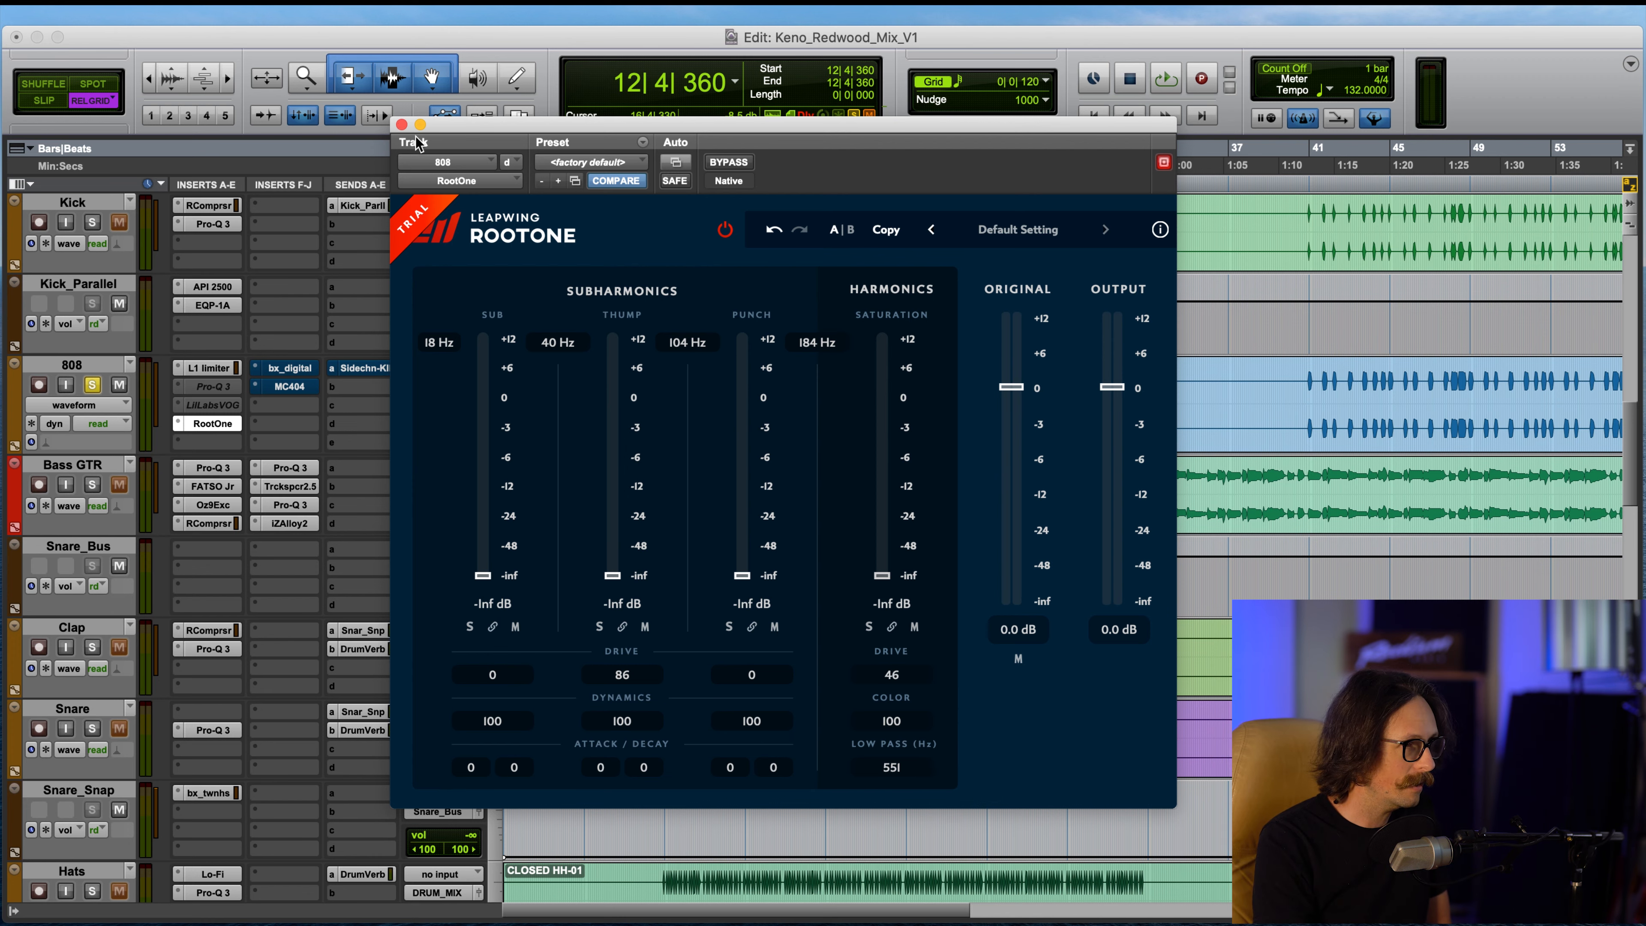
Step: Close the RootOne window and play the soloed 808 track from just before bar 9
click(402, 124)
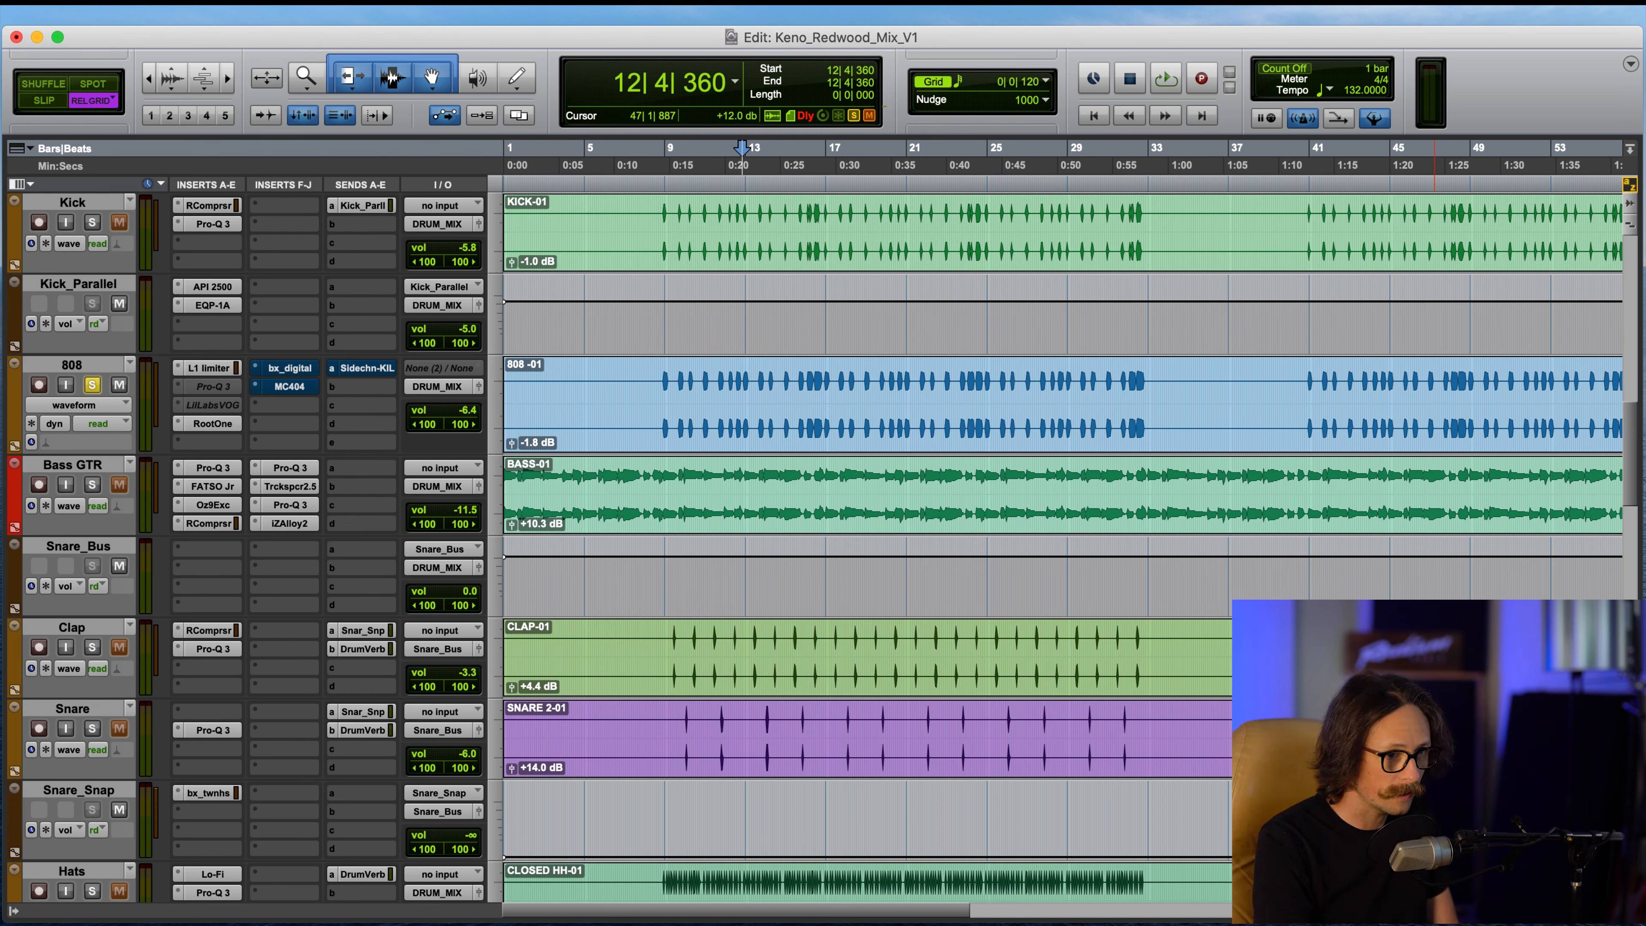
key(space)
click(661, 379)
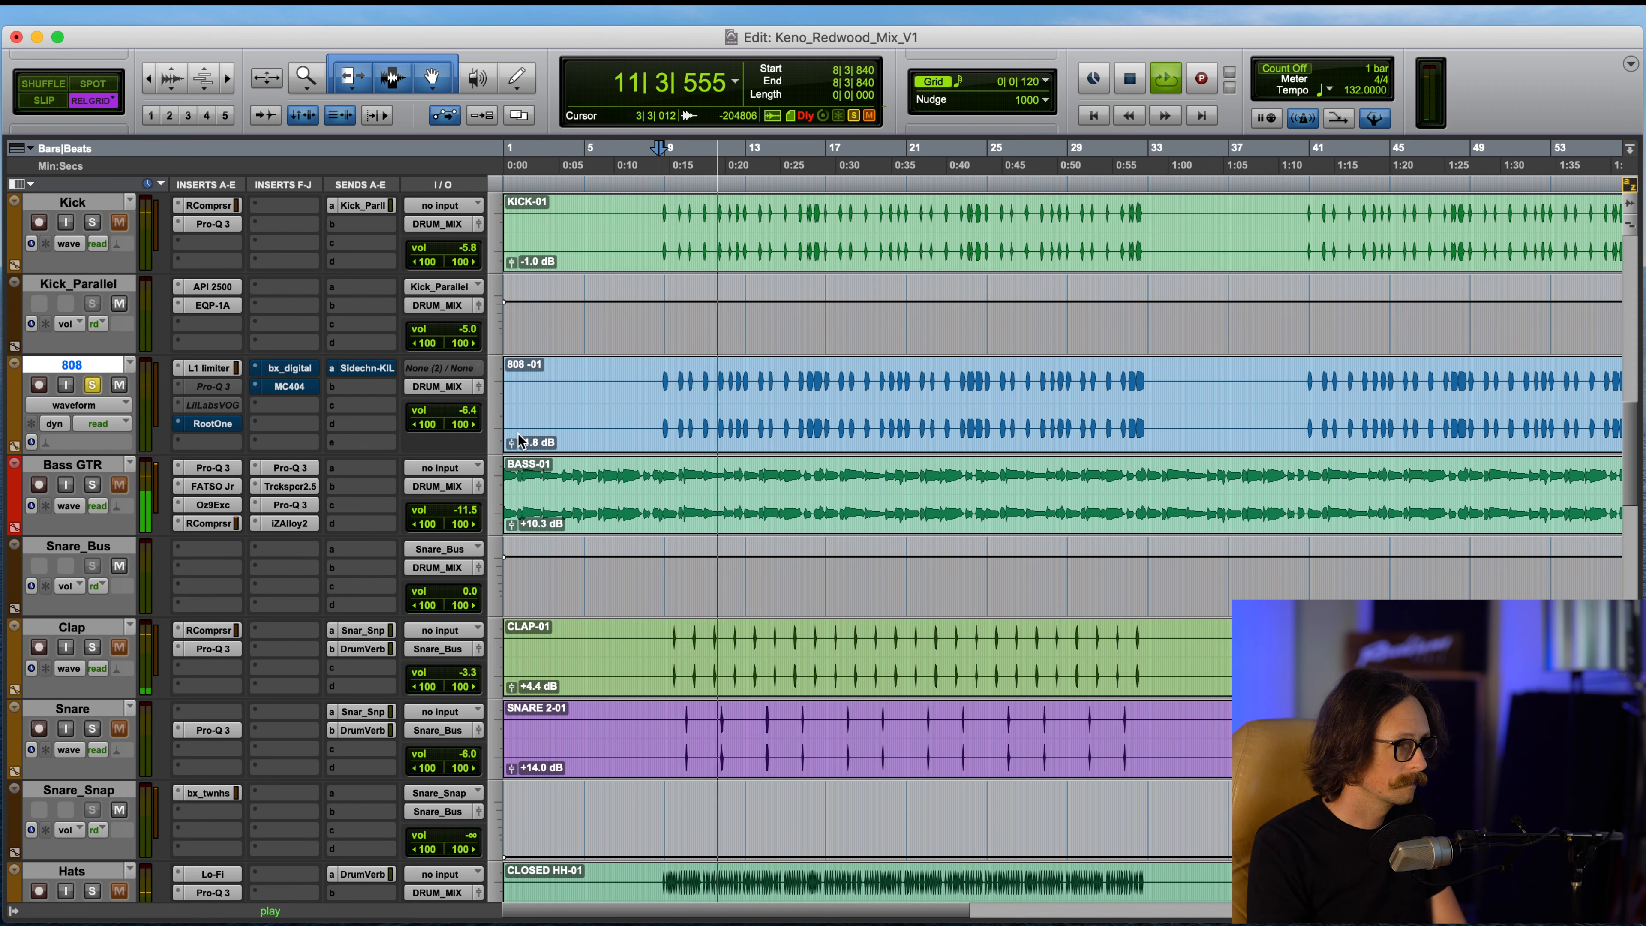
click(950, 577)
key(space)
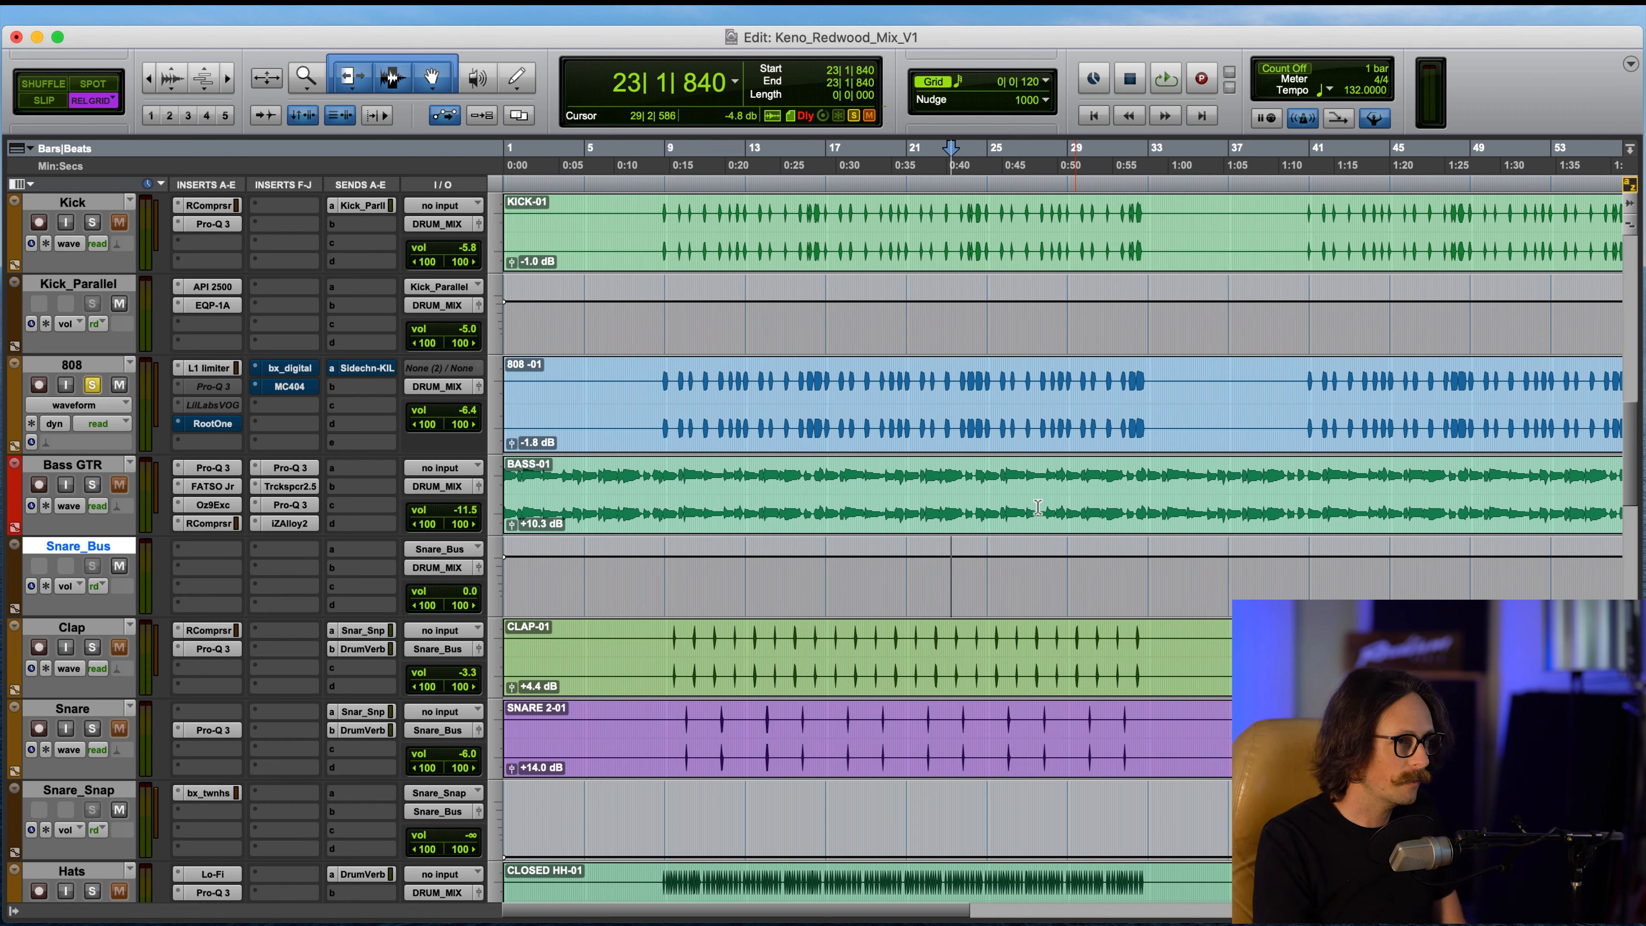
Step: Solo the Kick track alongside the 808 and play both from 8|4|480
click(91, 223)
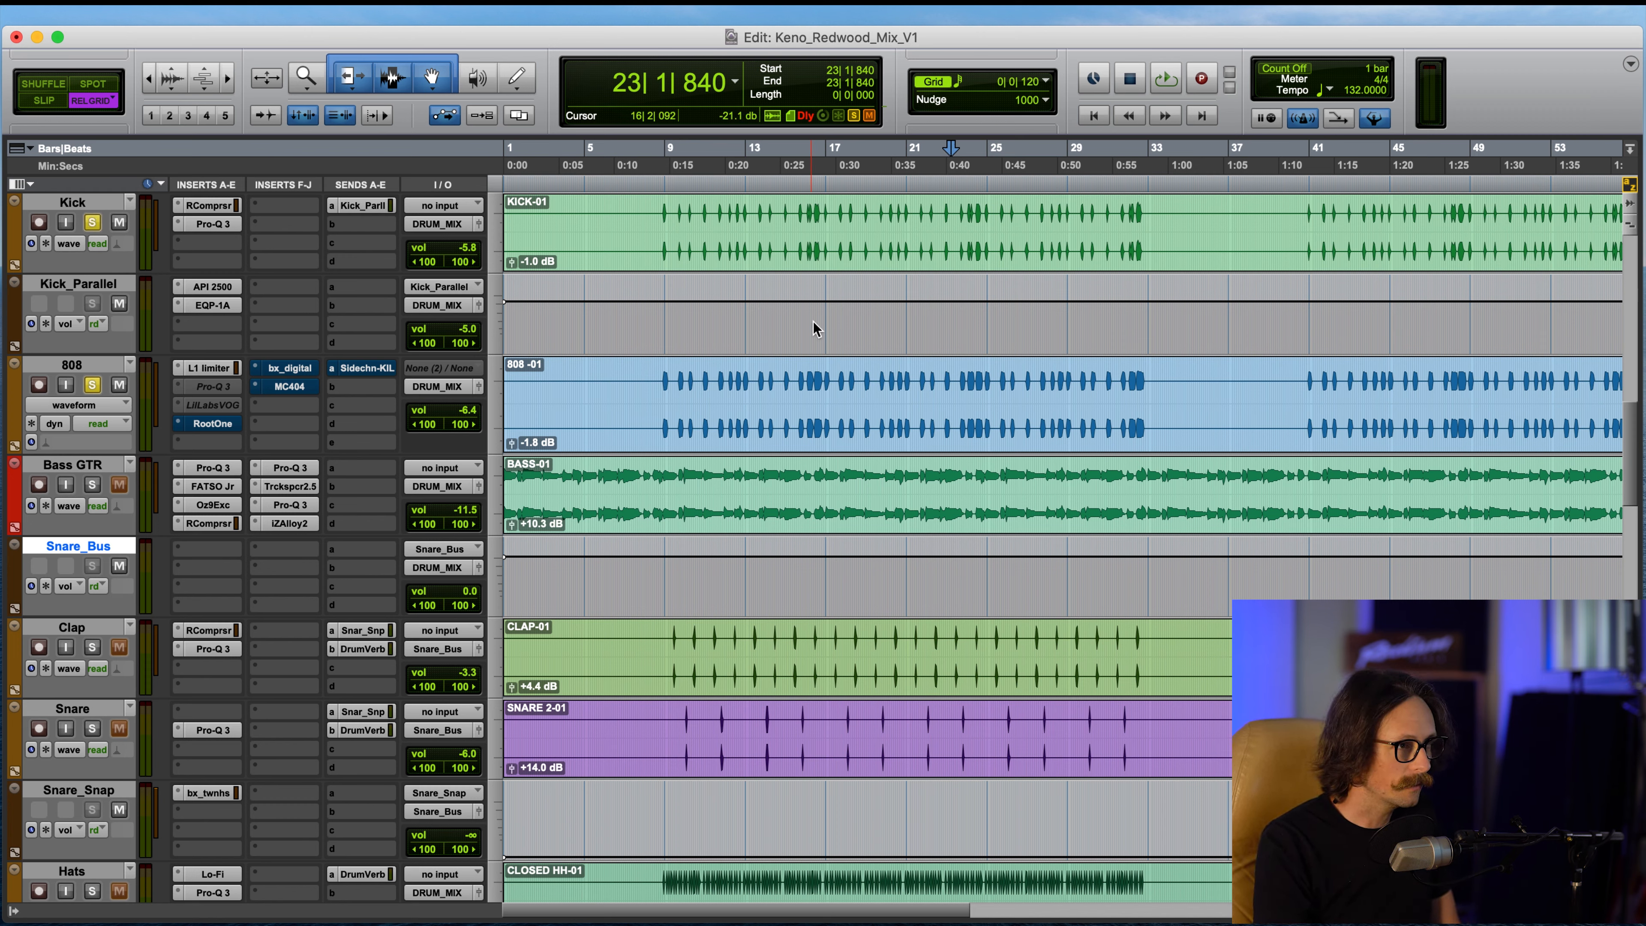
click(659, 222)
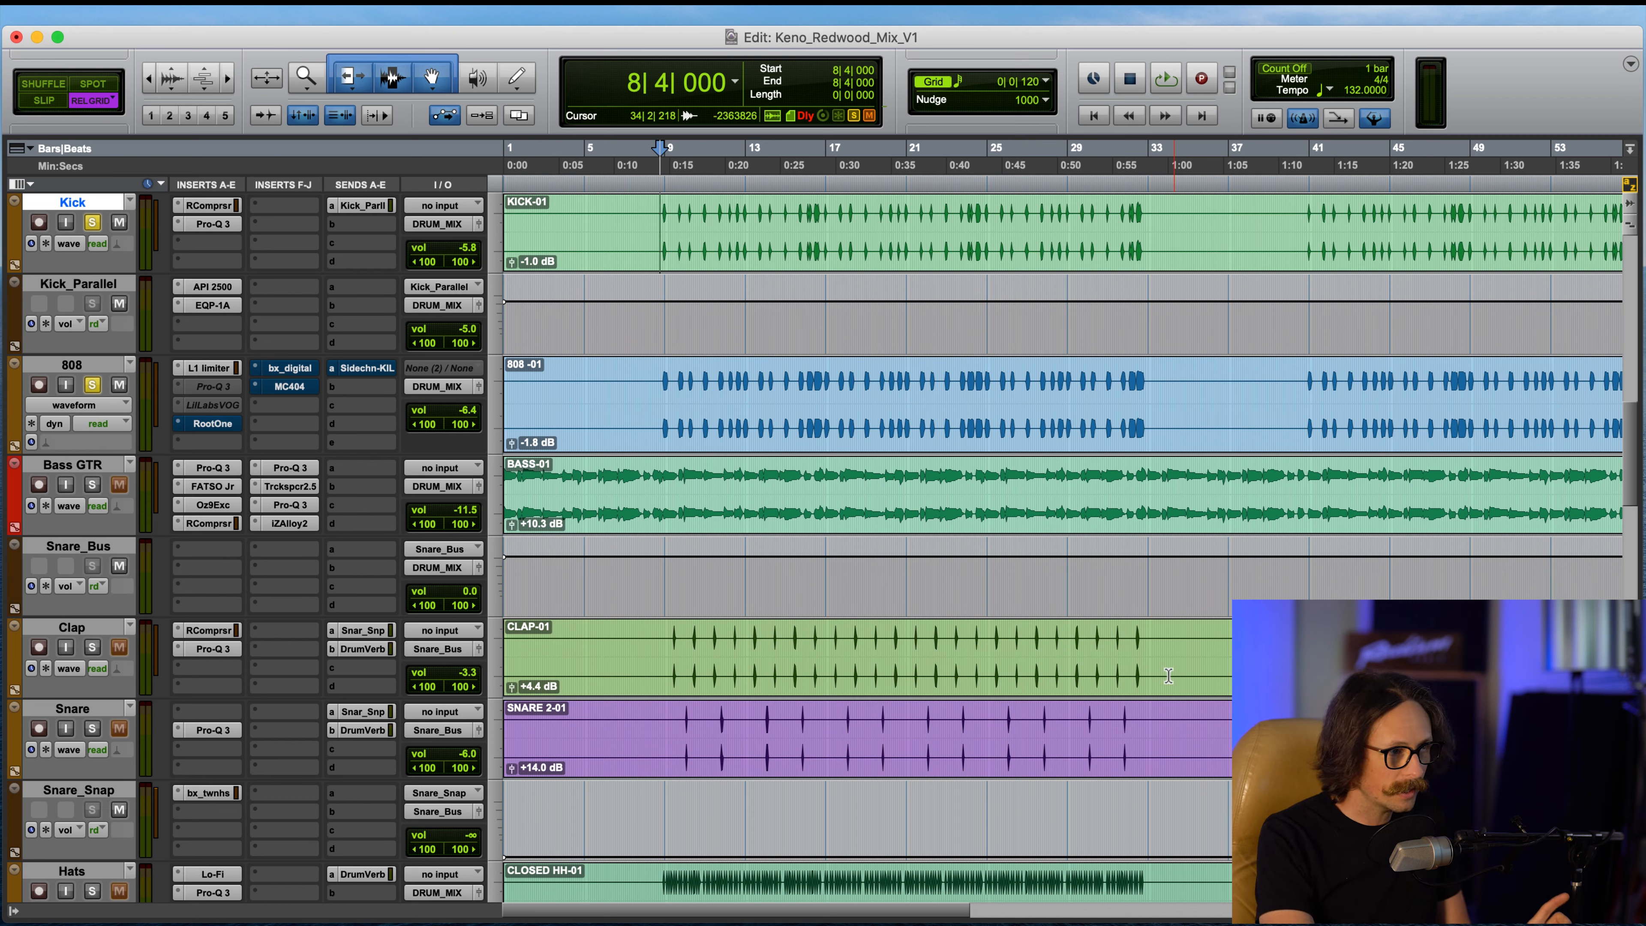
click(662, 393)
key(space)
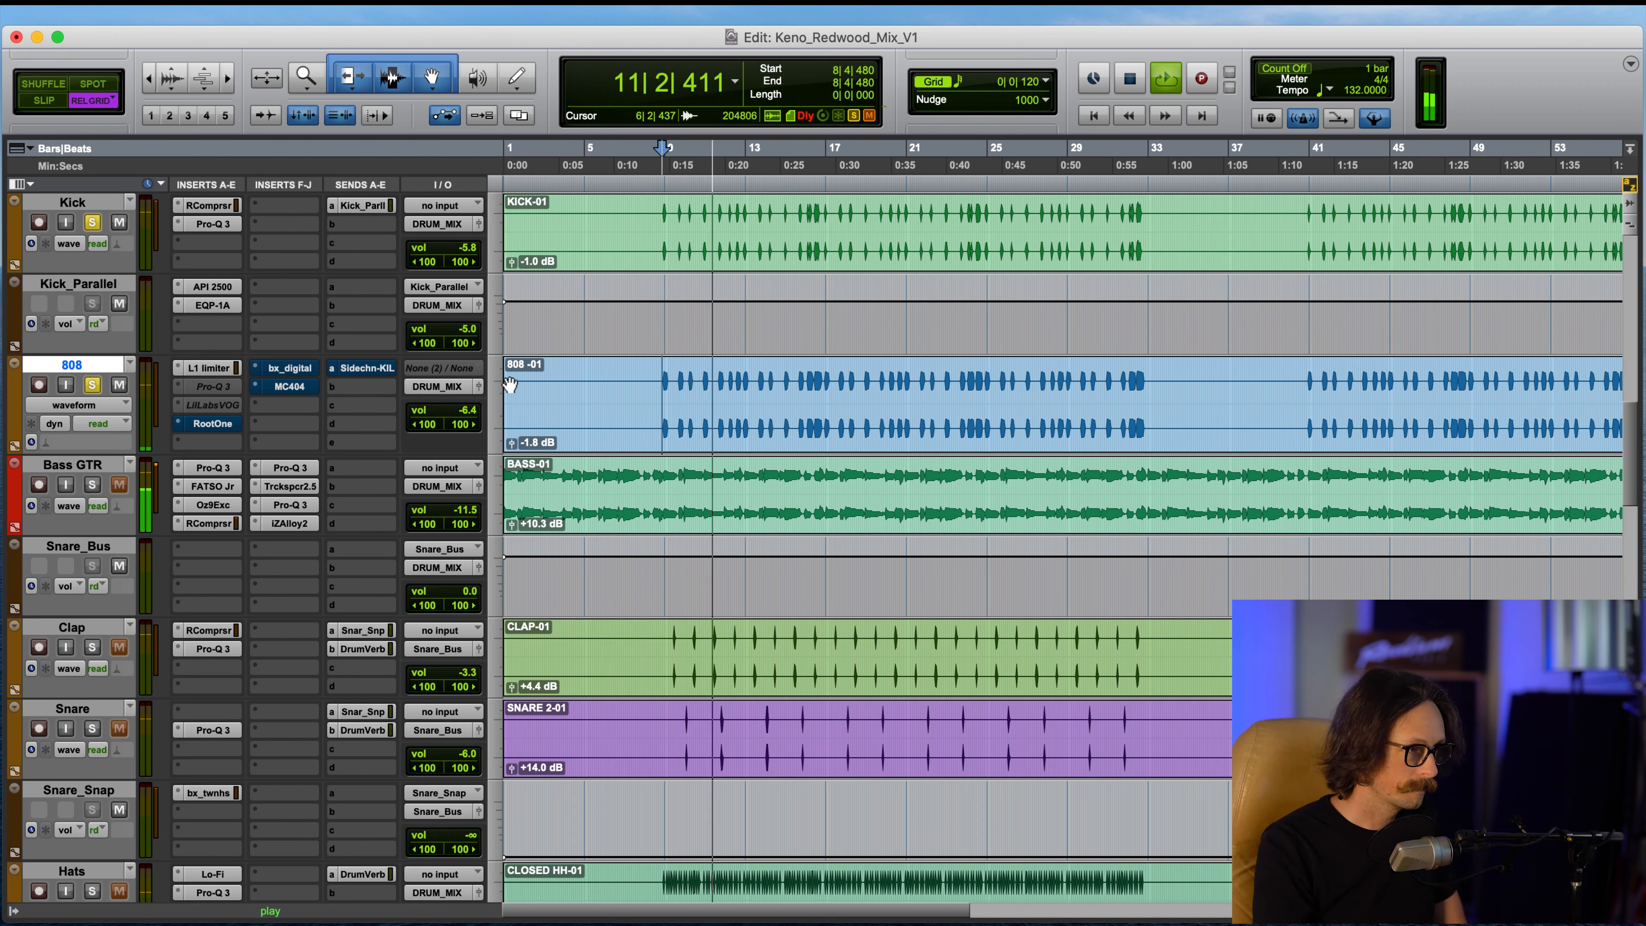
key(space)
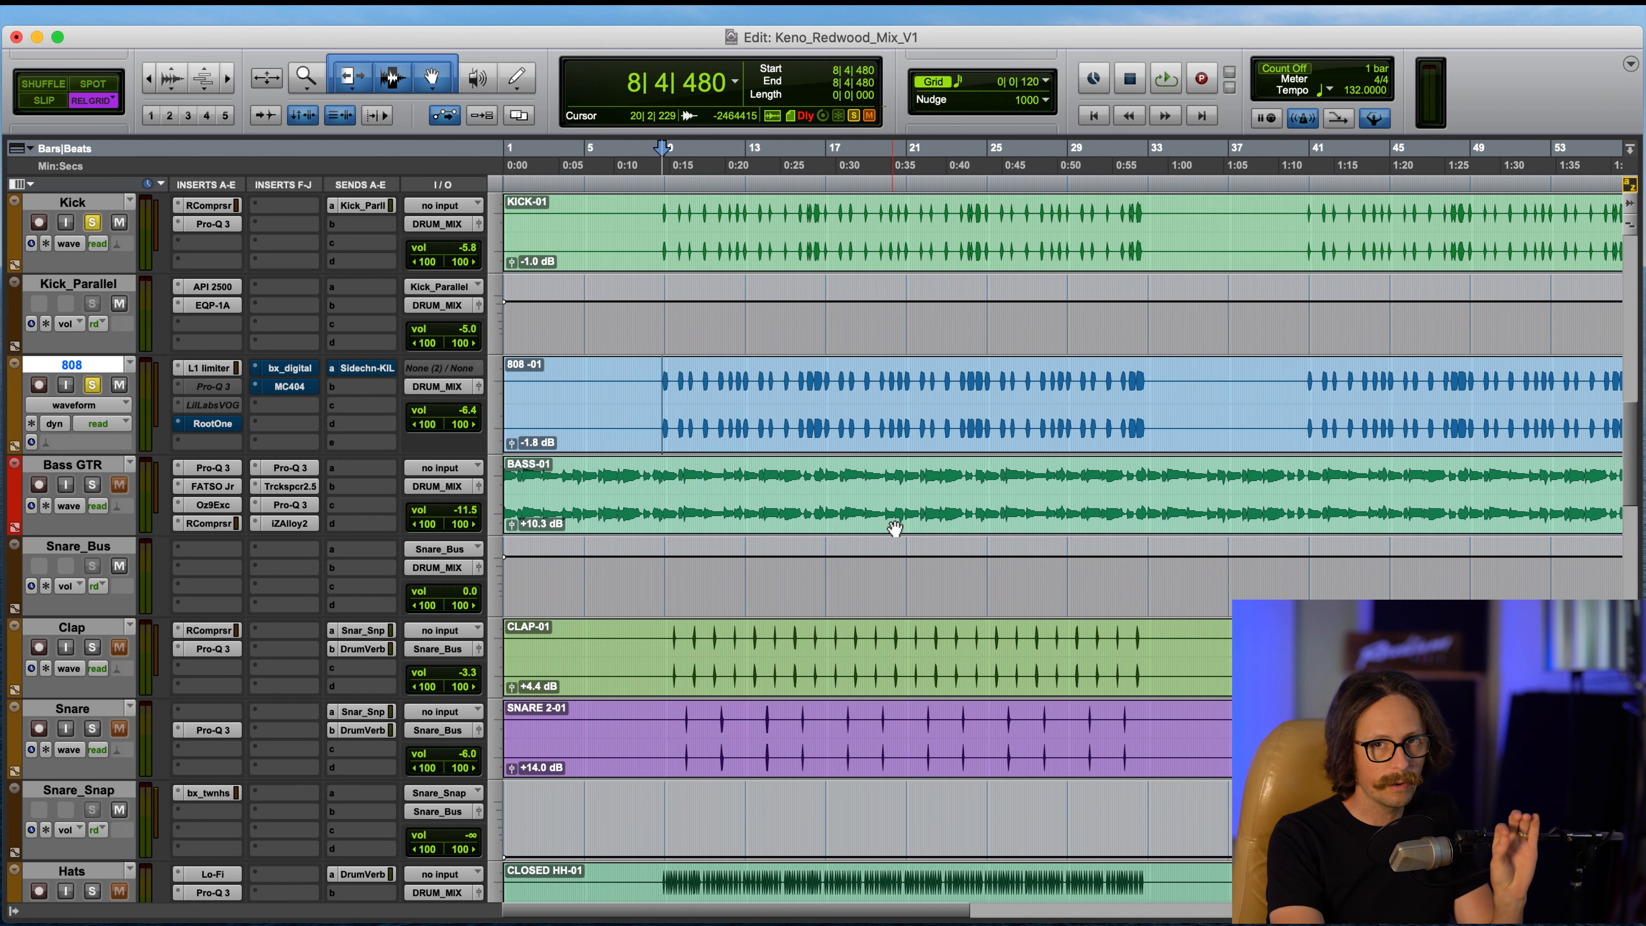
Step: Reopen RootOne on the 808 track and set the Thump band's dynamics to 100
click(205, 426)
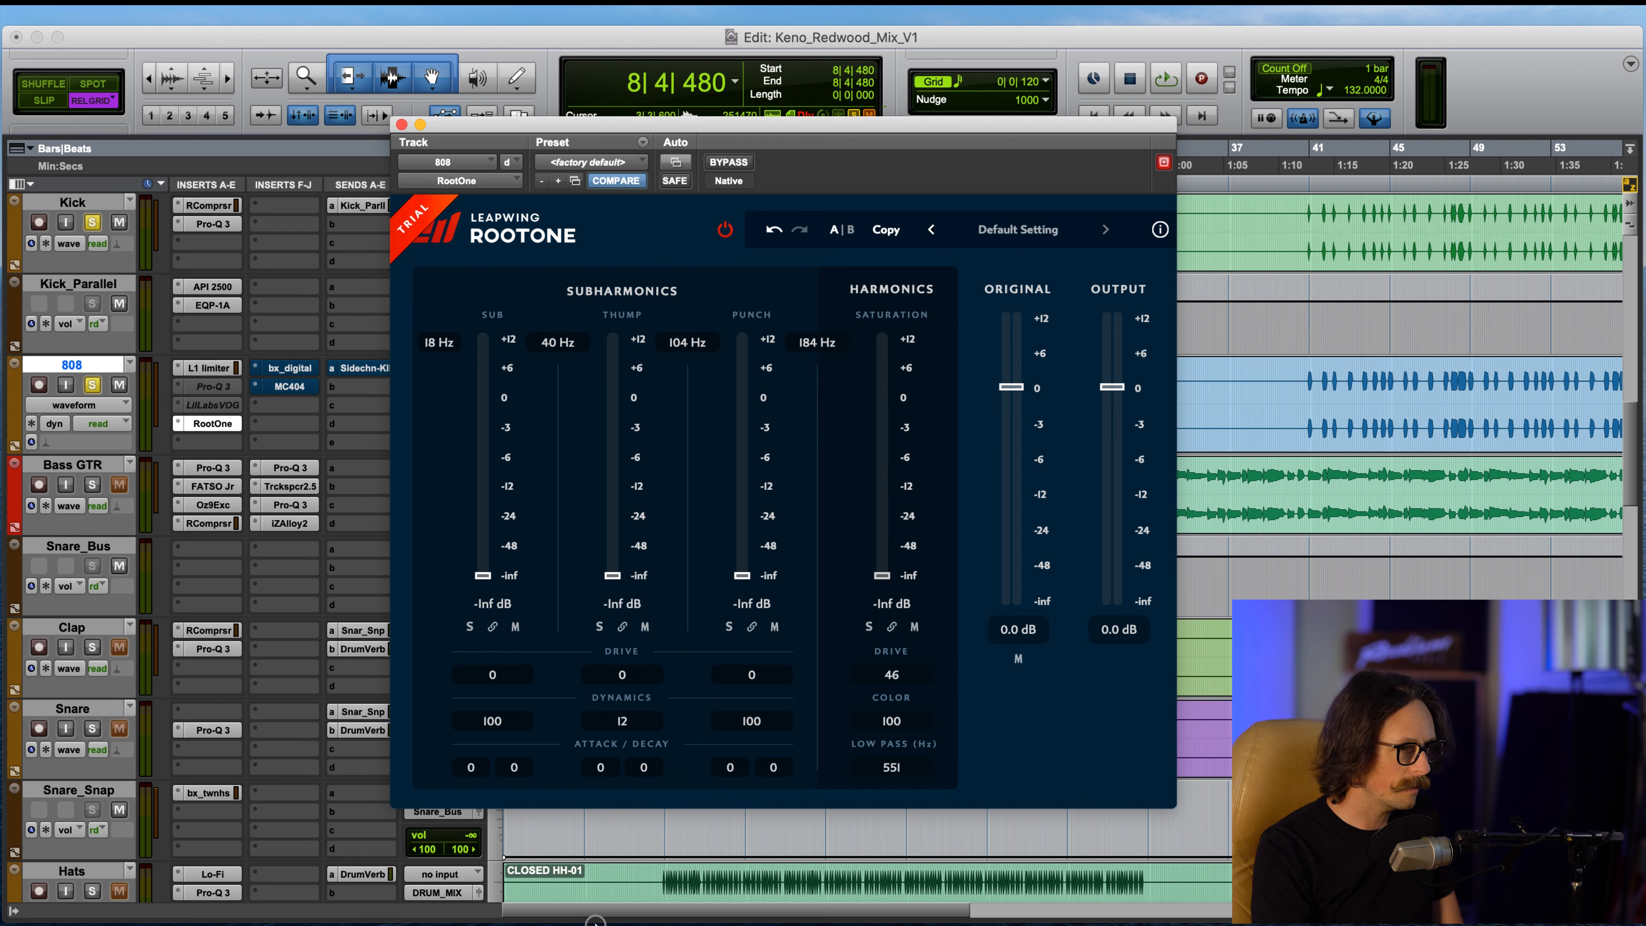
click(620, 725)
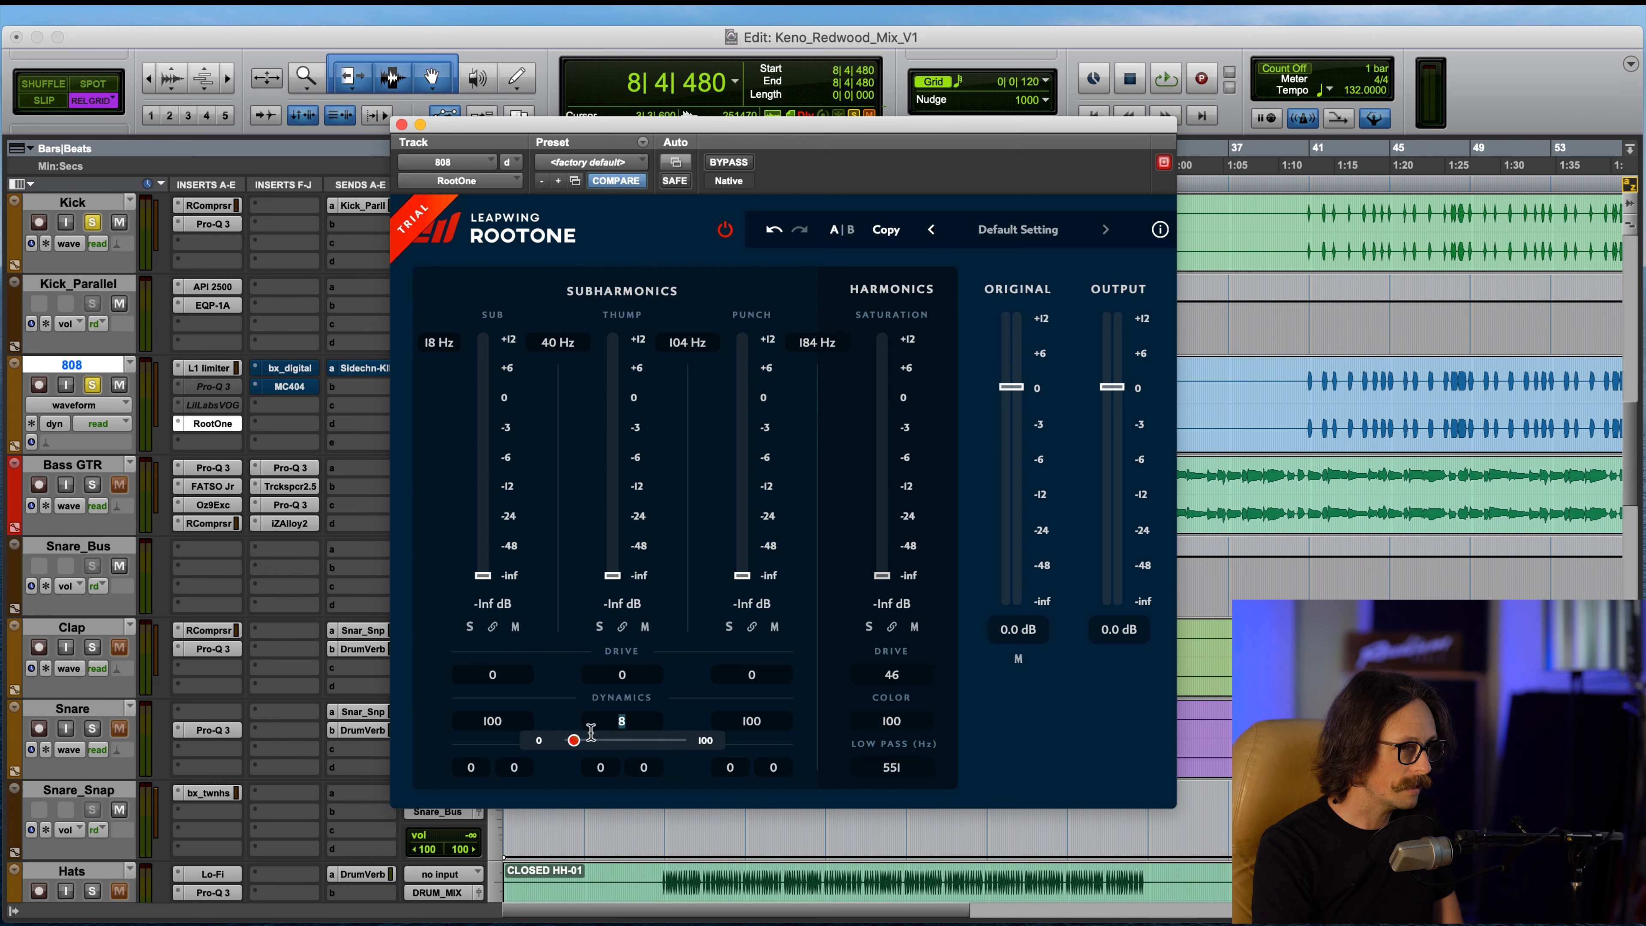
drag(574, 742, 885, 761)
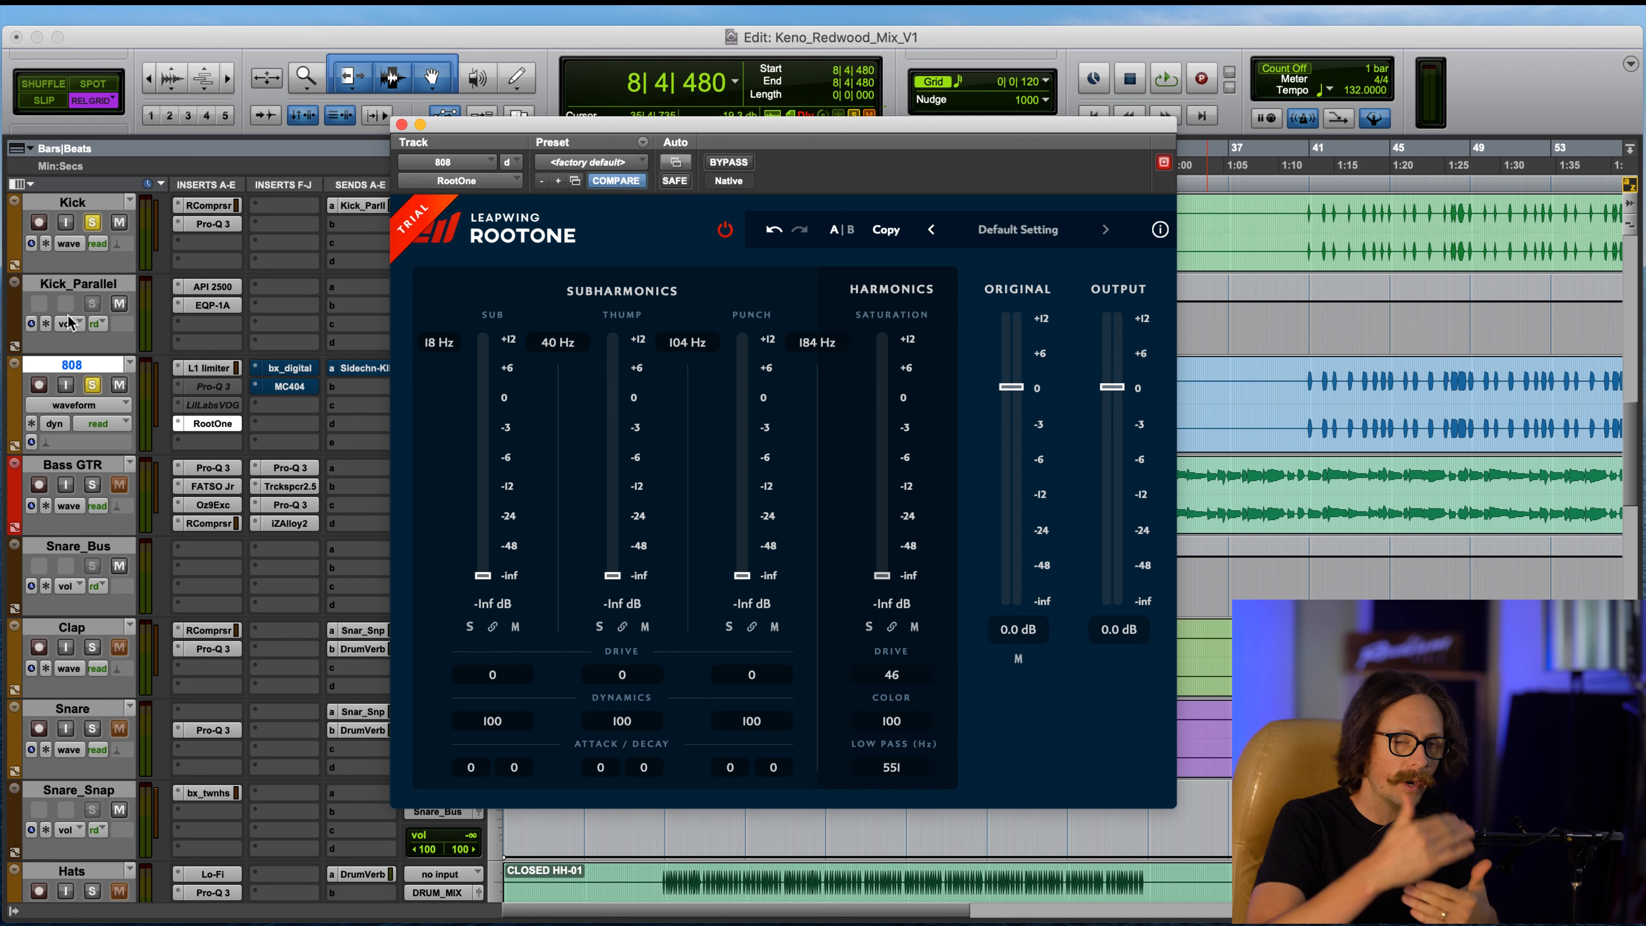
Step: During playback of Kick and 808, raise the Sub level to 6.8 dB and the Thump level to -2.7 dB
key(space)
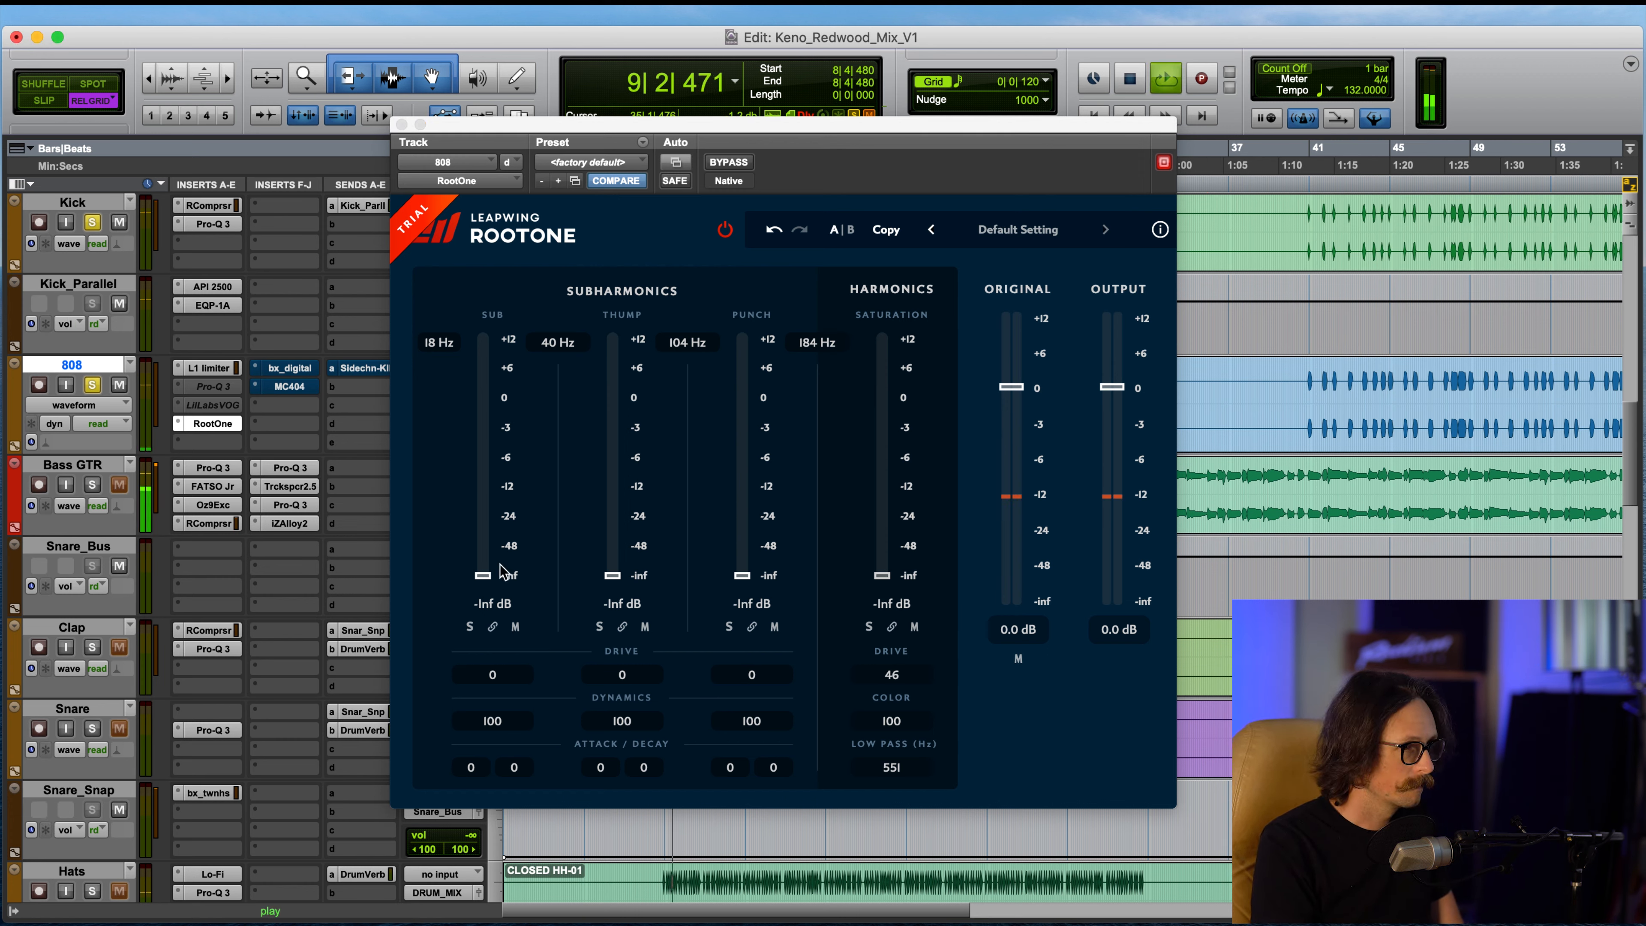
drag(487, 579, 482, 362)
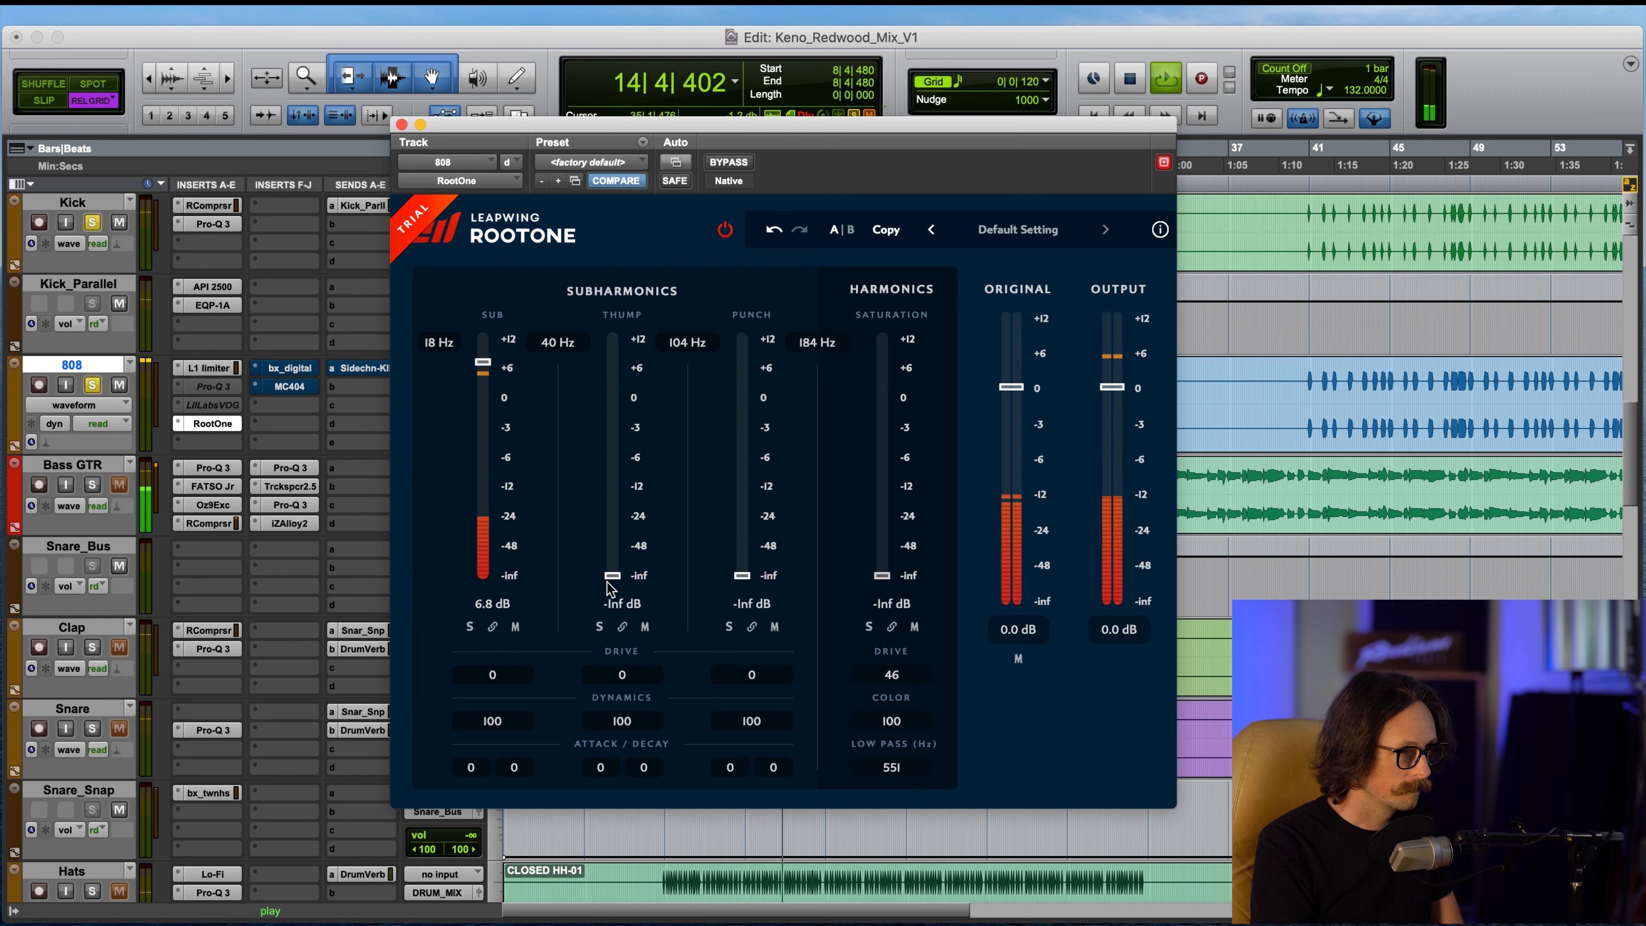
drag(612, 575, 618, 371)
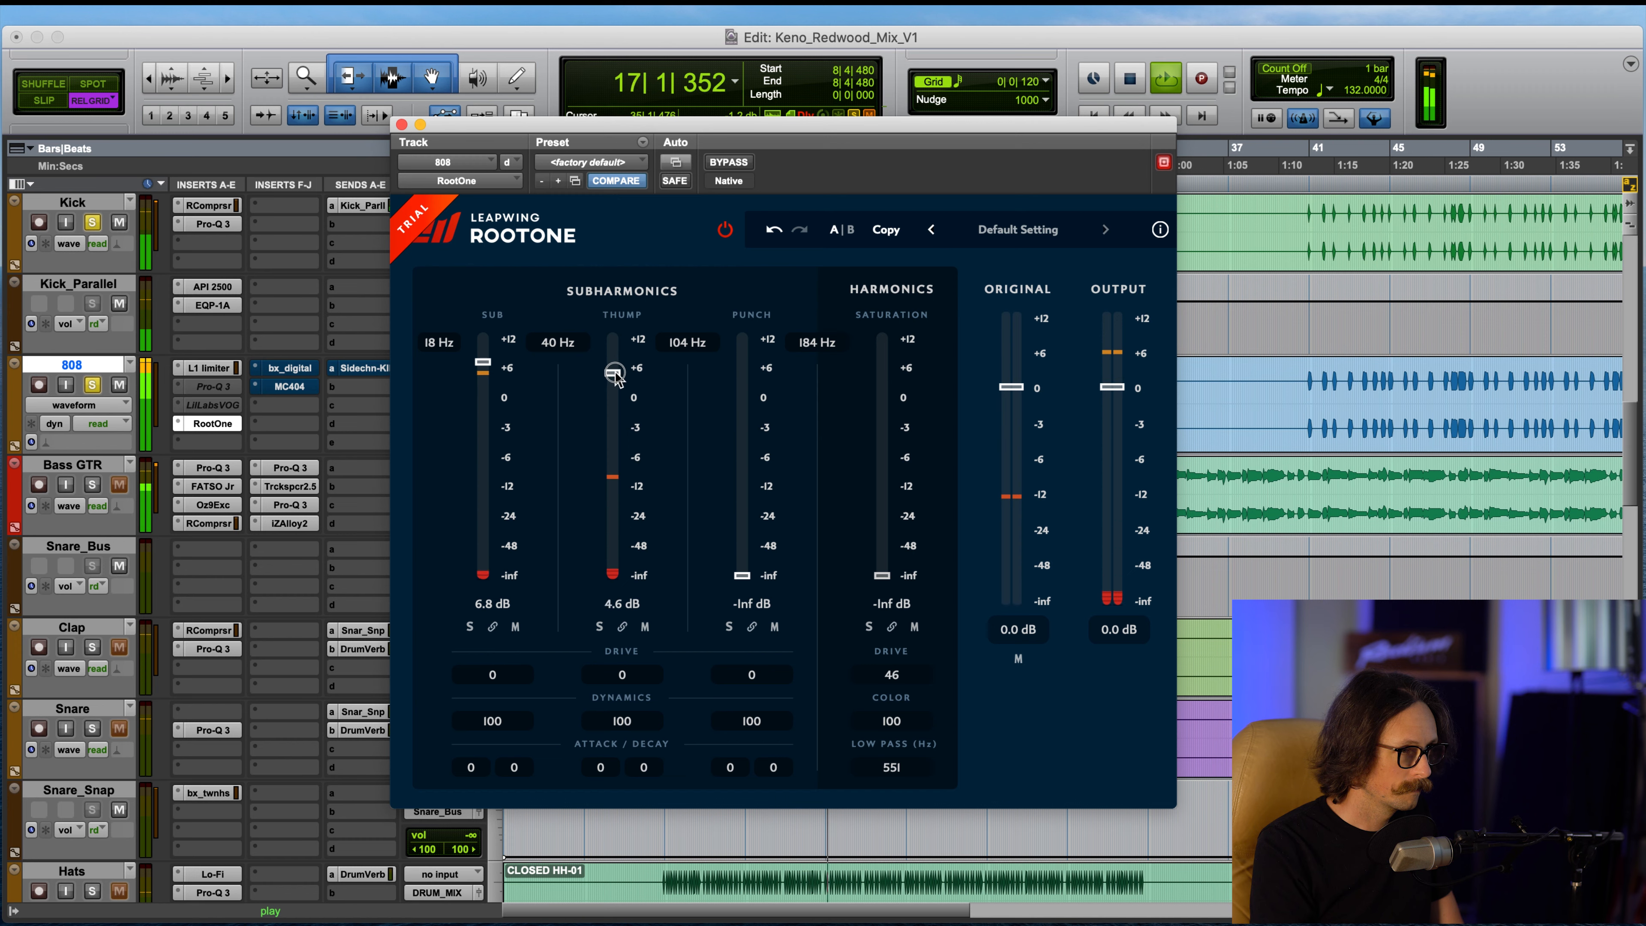
drag(615, 377, 628, 430)
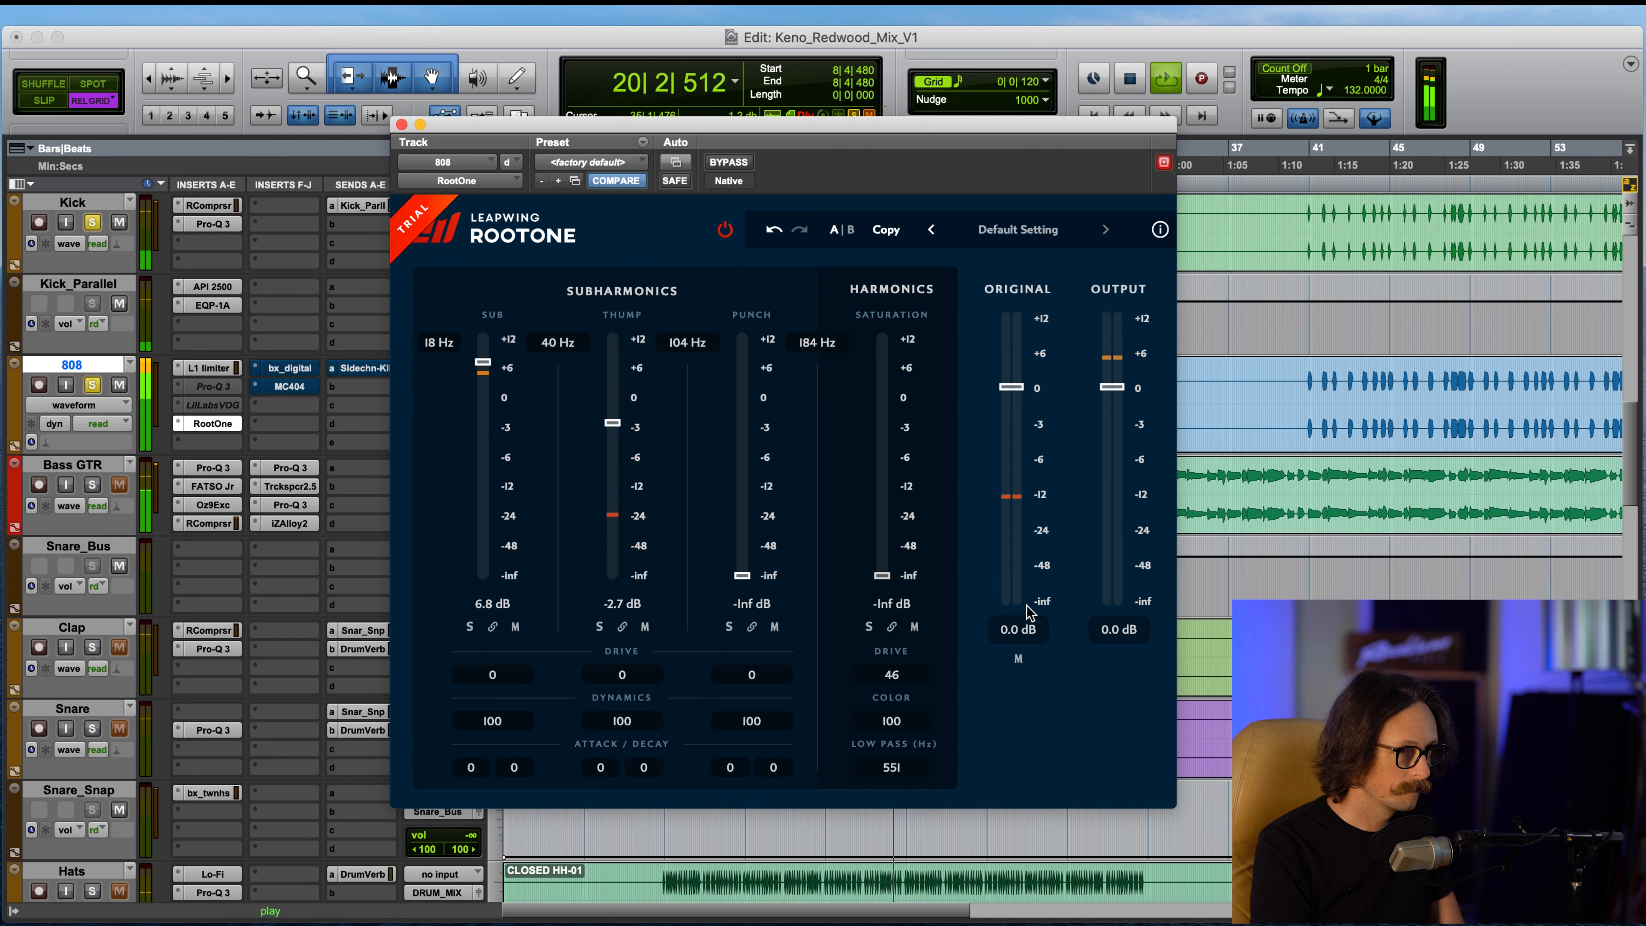
key(space)
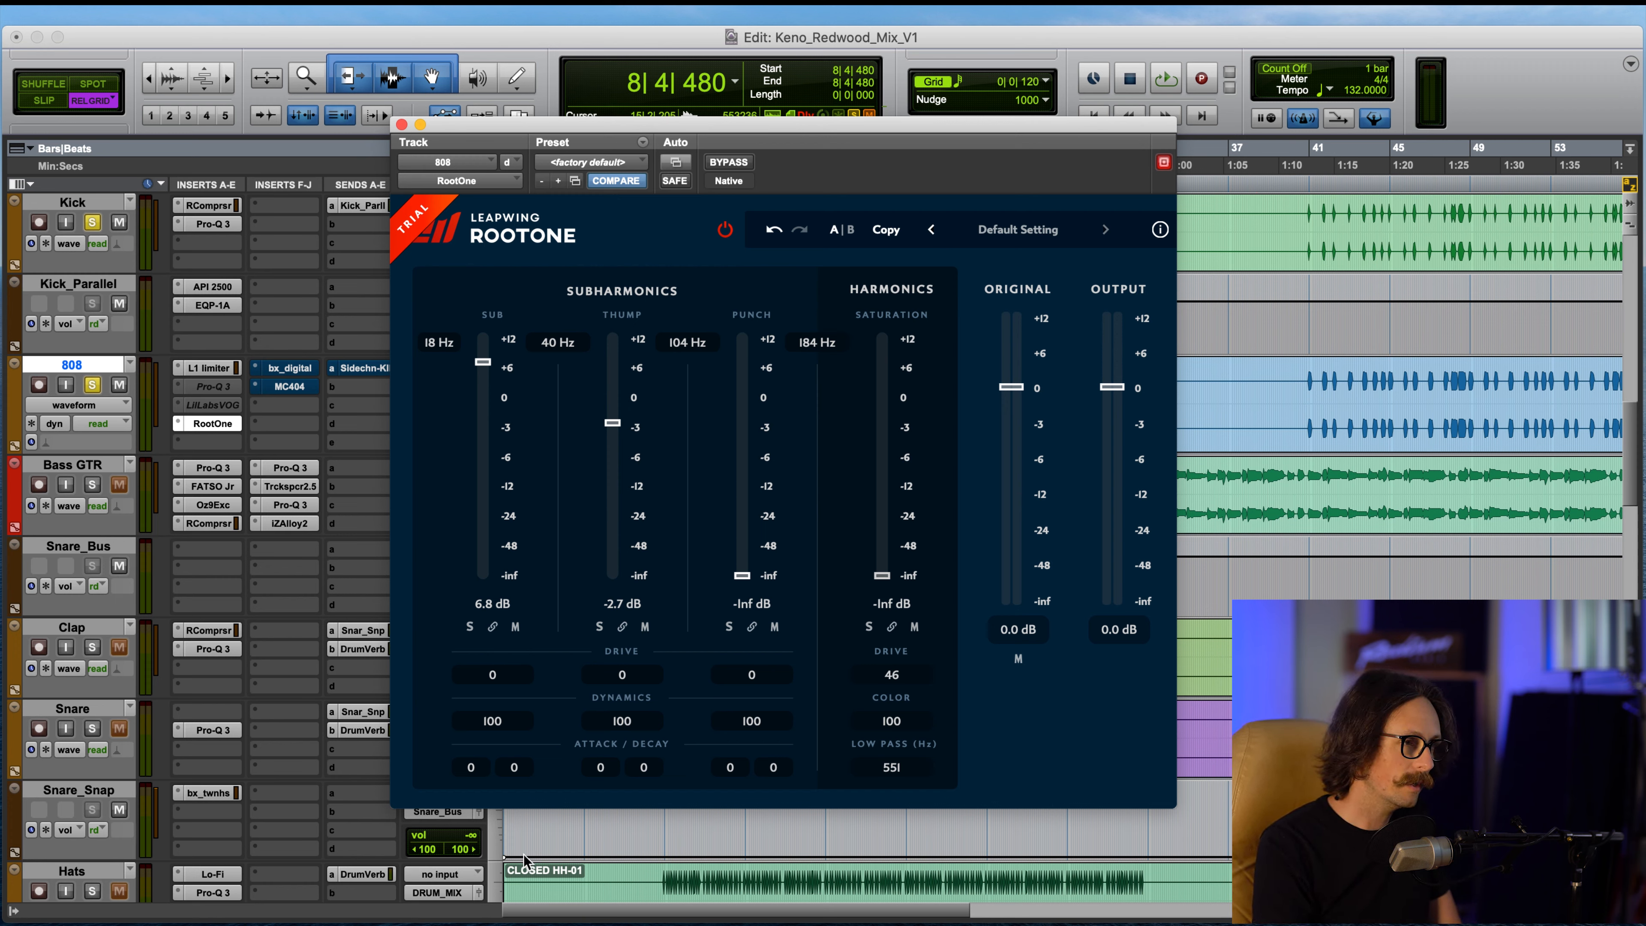
Step: Unsolo the Kick track and play the processed 808 on its own
click(165, 230)
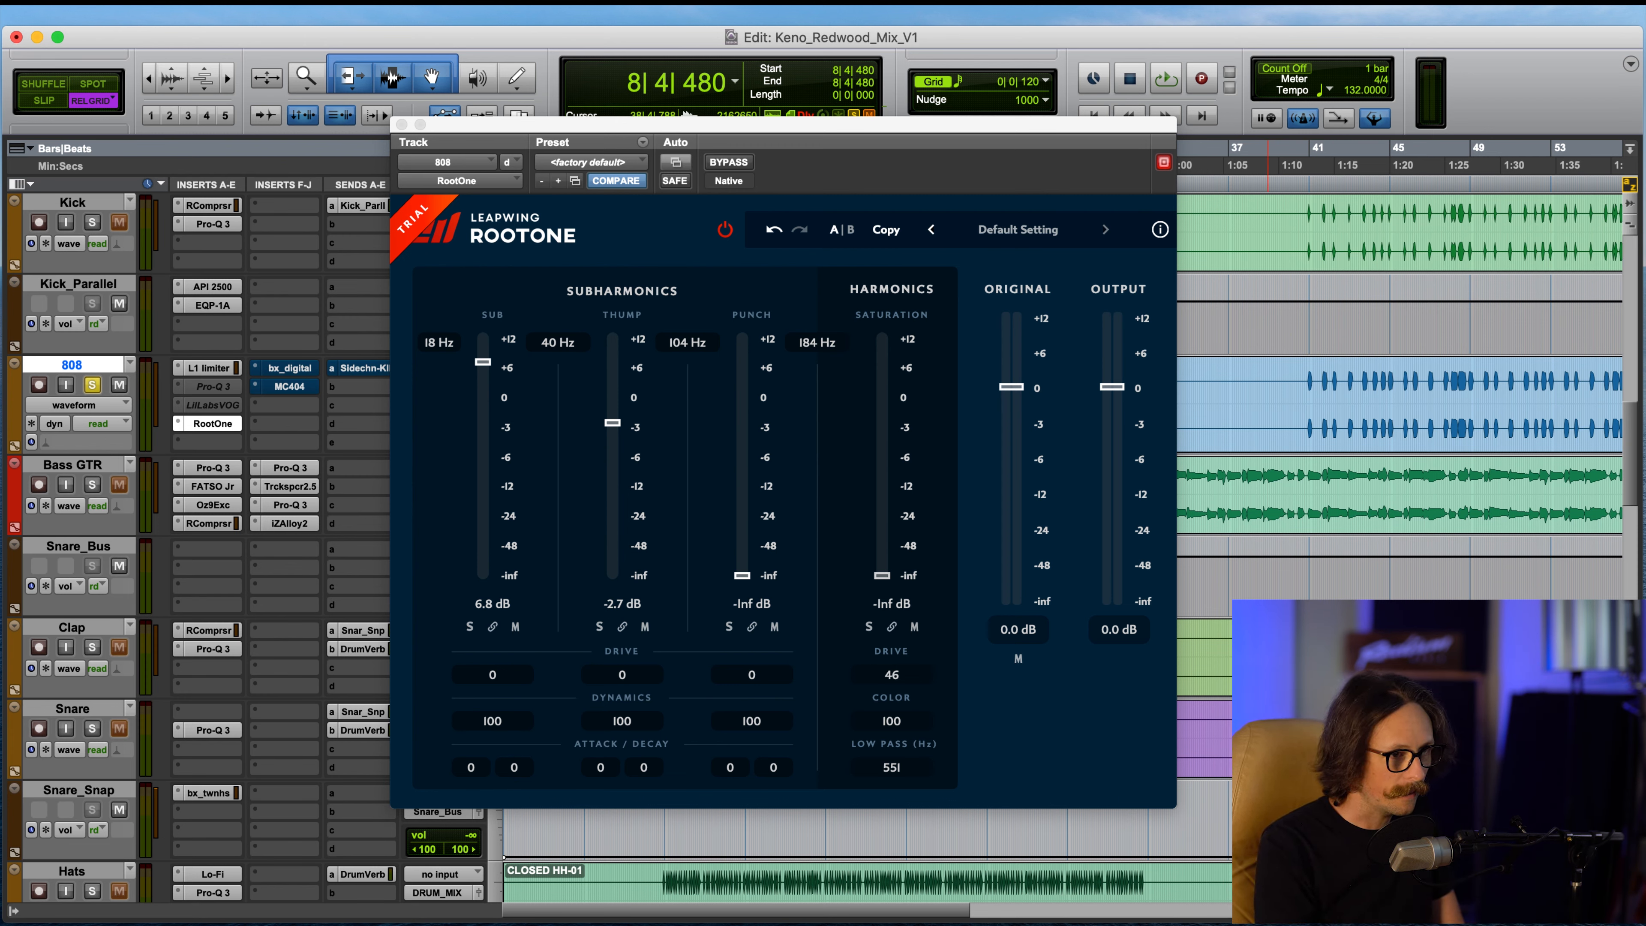
key(space)
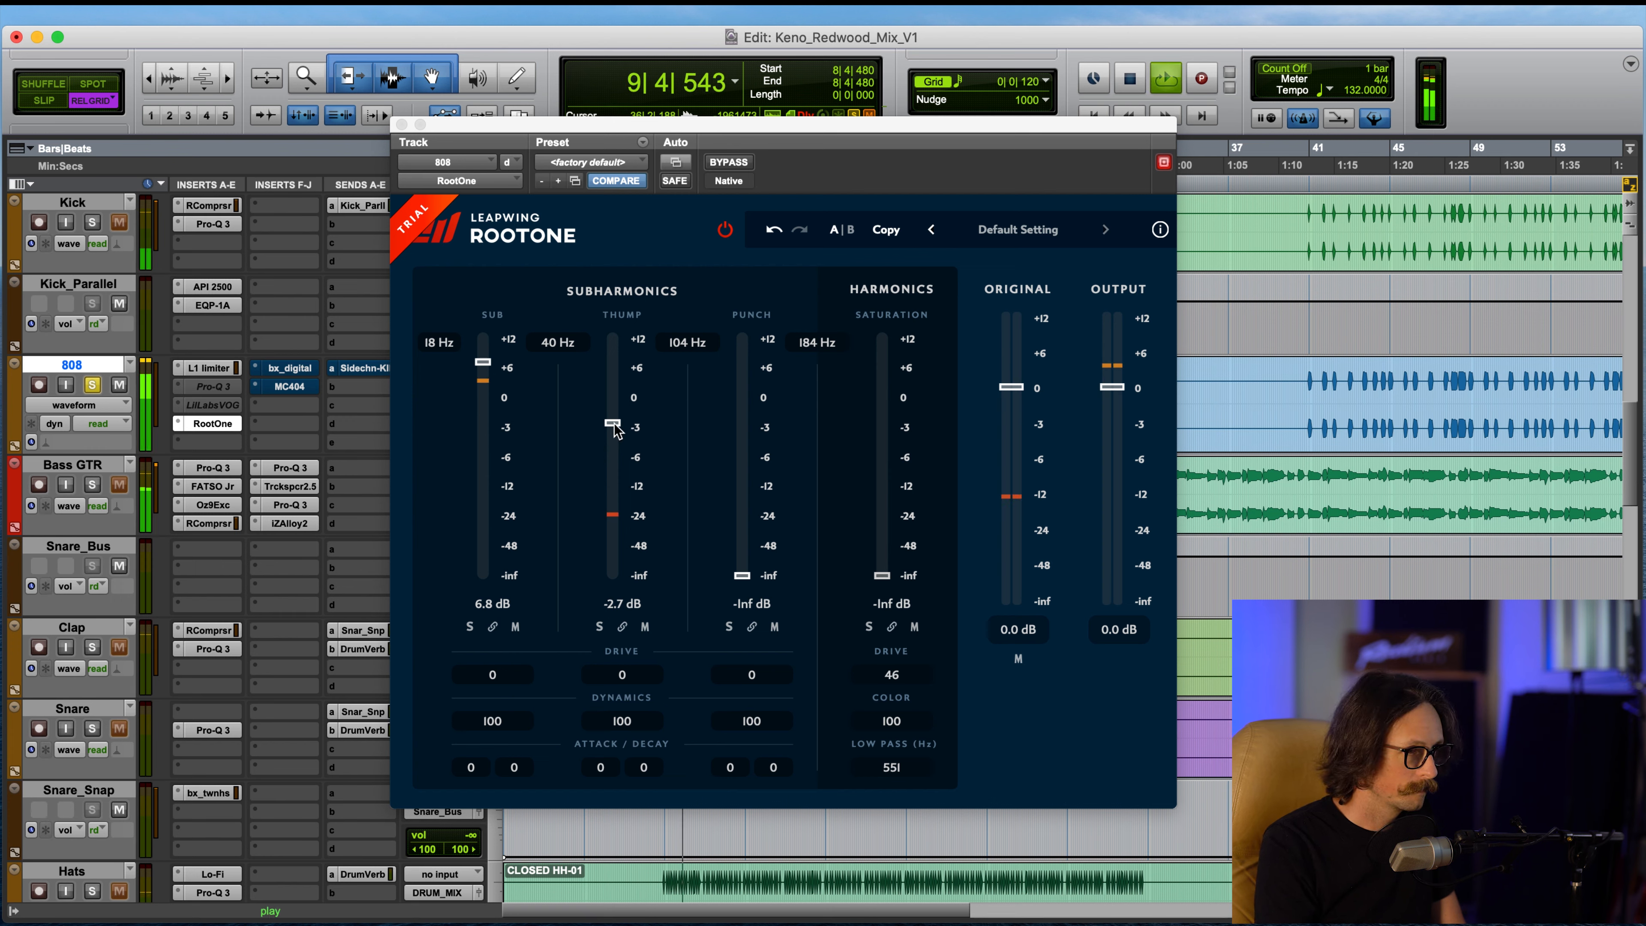
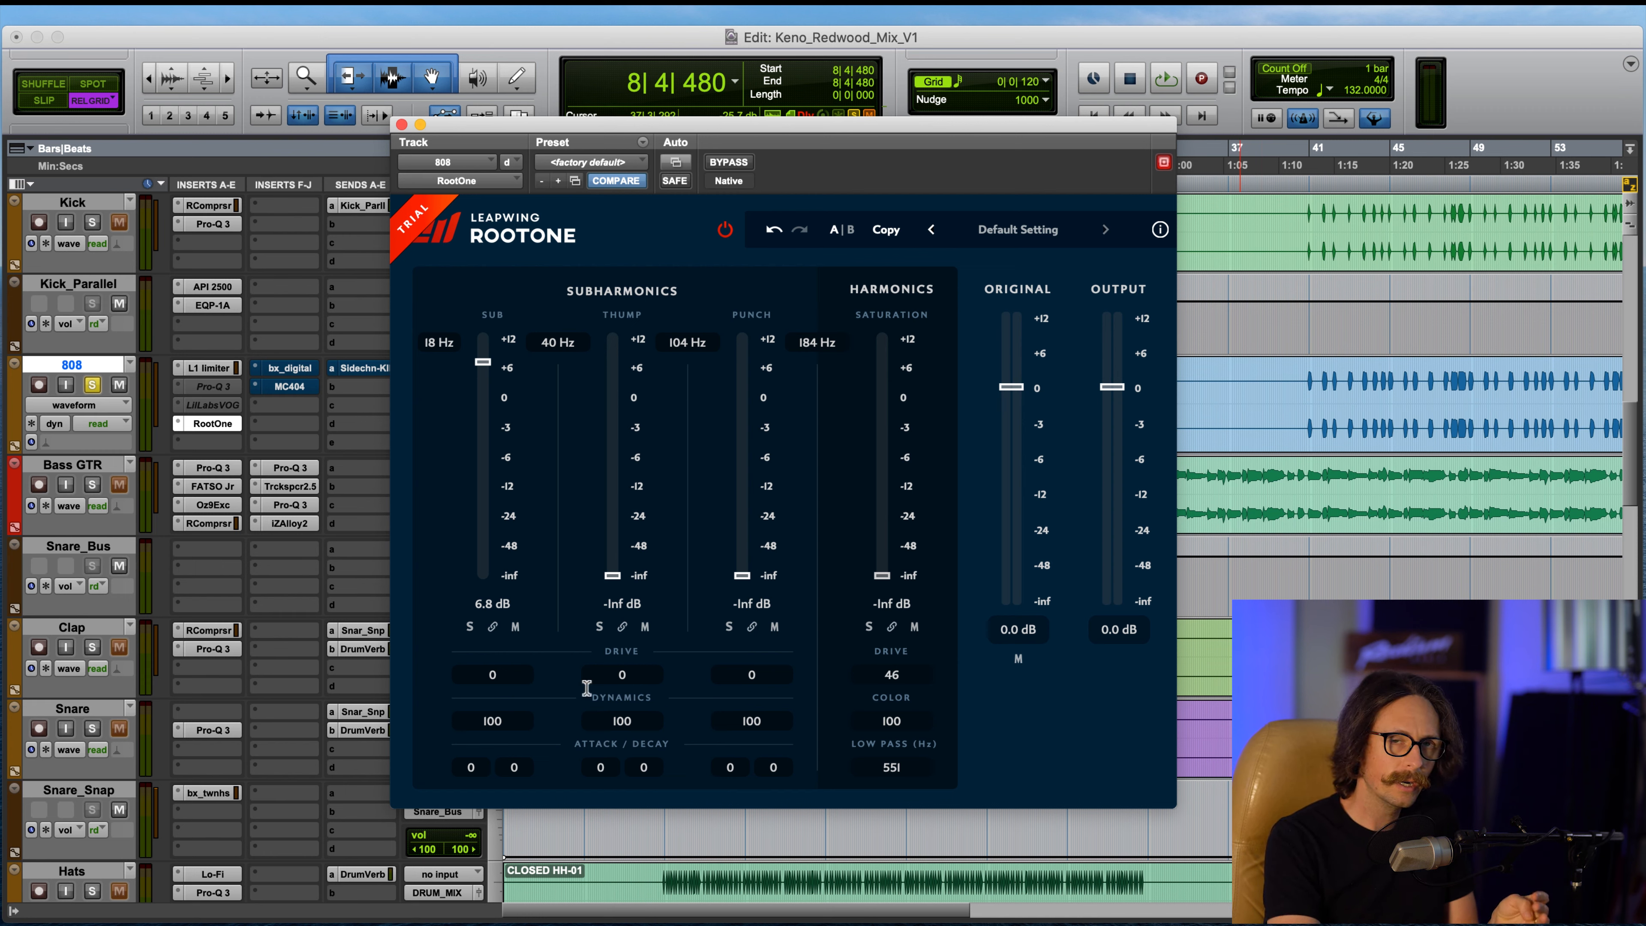
Step: Set the Sub/Thump crossover frequency to 32 Hz and raise the Thump level to 3.8 dB during playback
drag(557, 342, 557, 392)
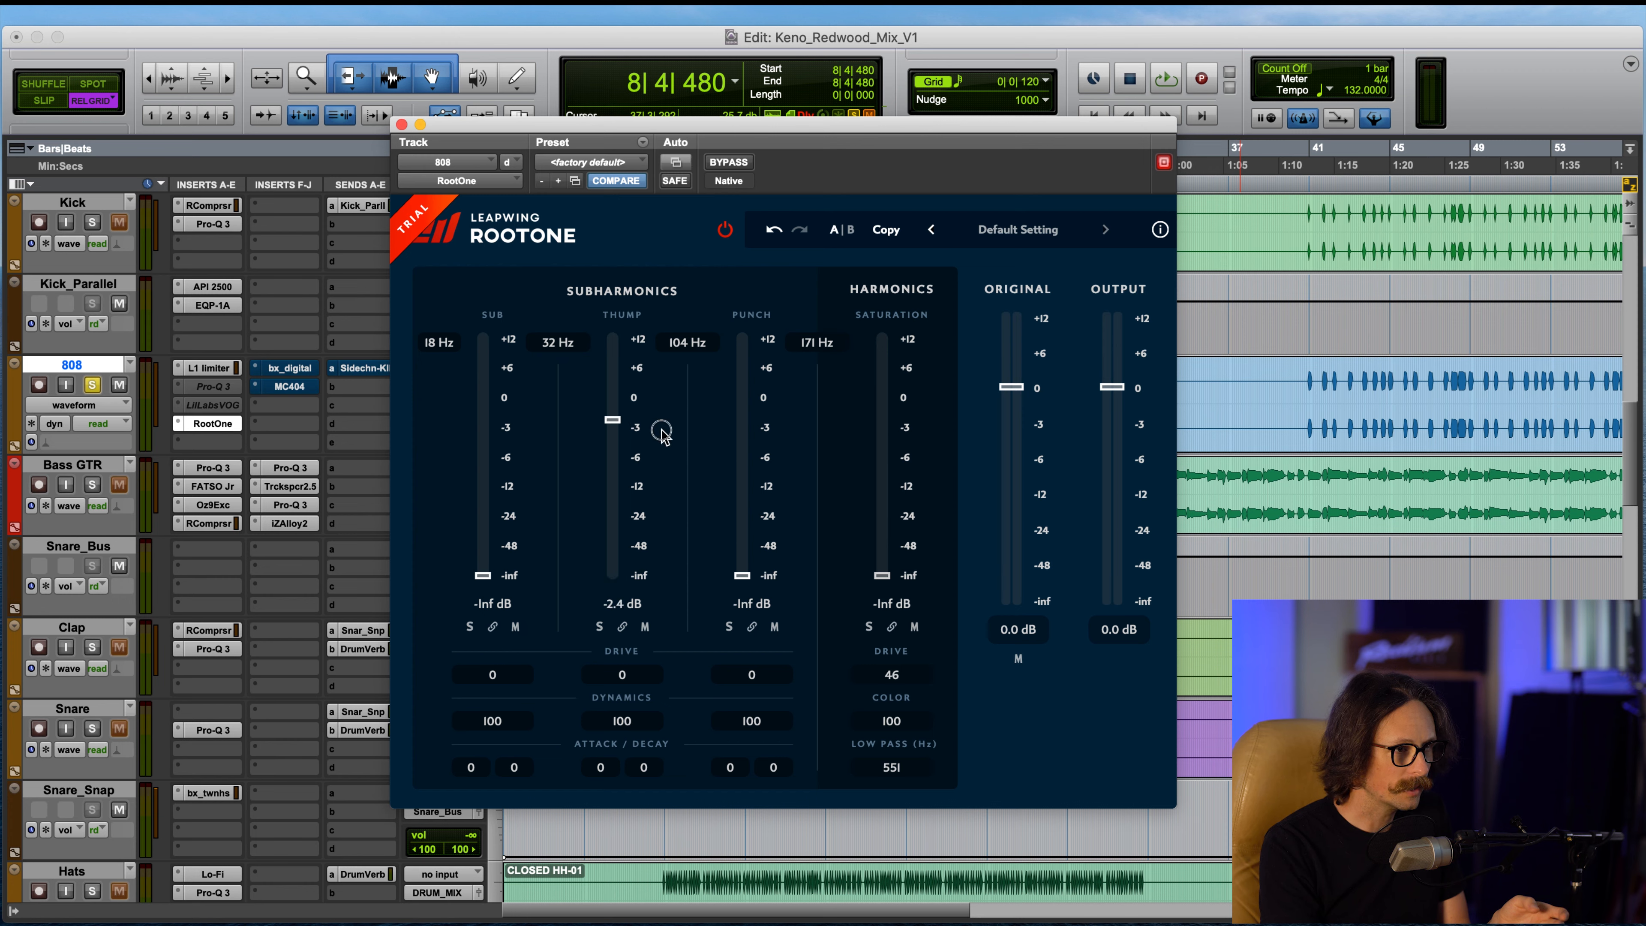
key(space)
drag(615, 574, 629, 367)
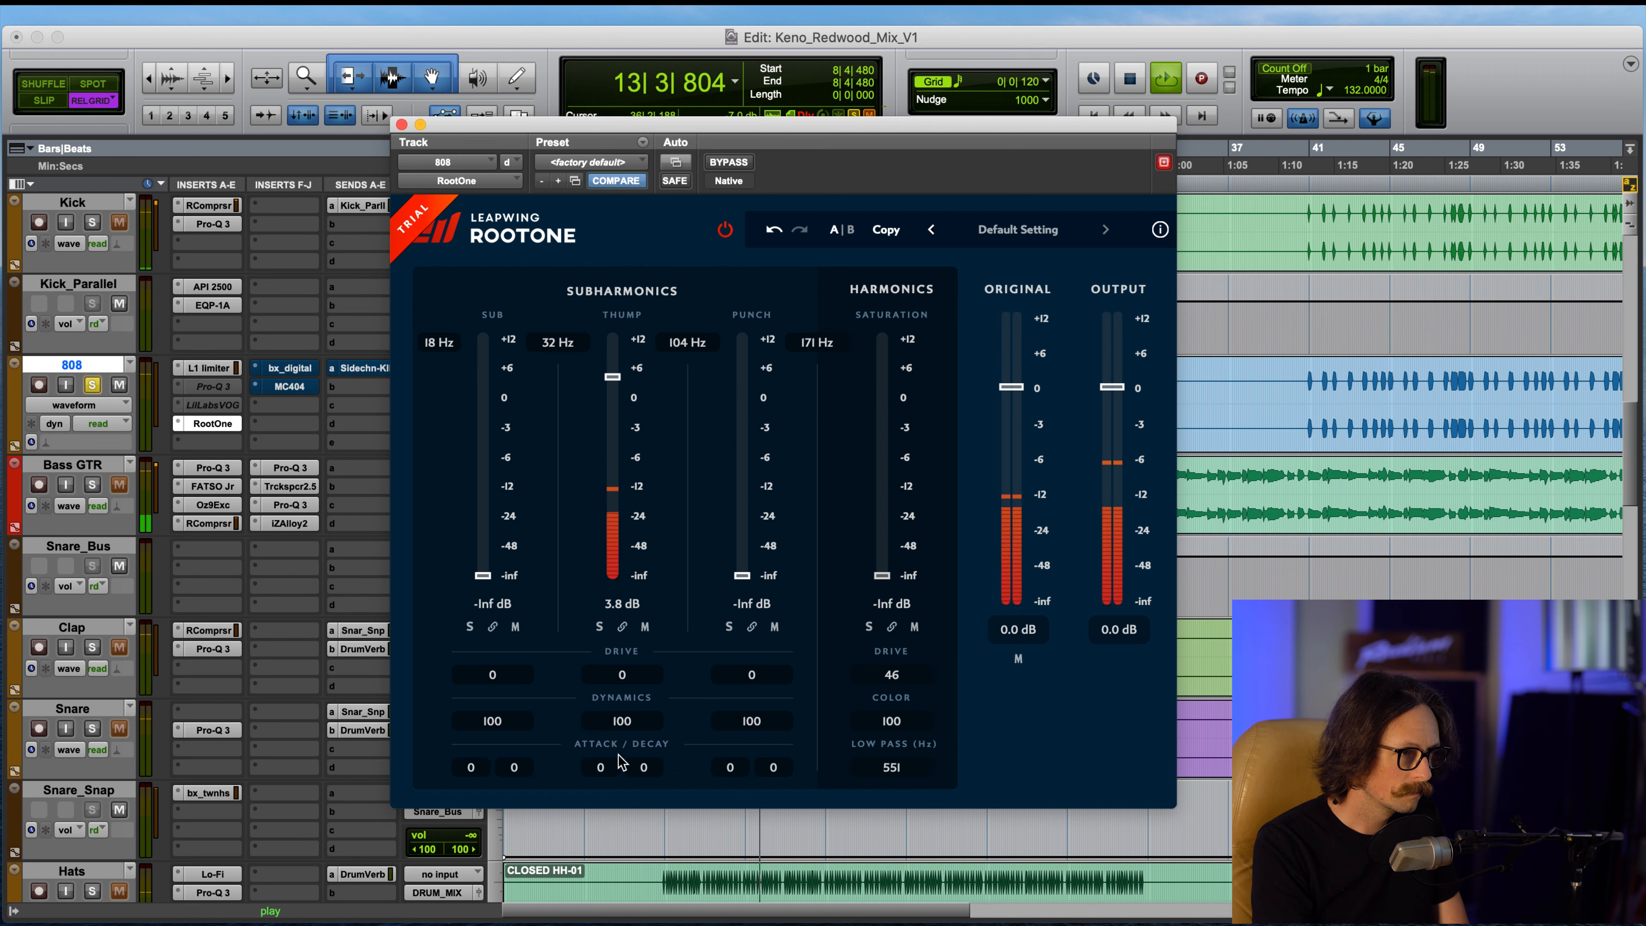
Step: Compare the Thump band's dynamics at 0 and 100, keep 100, and lower the Thump level to -1.2 dB
drag(628, 726, 606, 818)
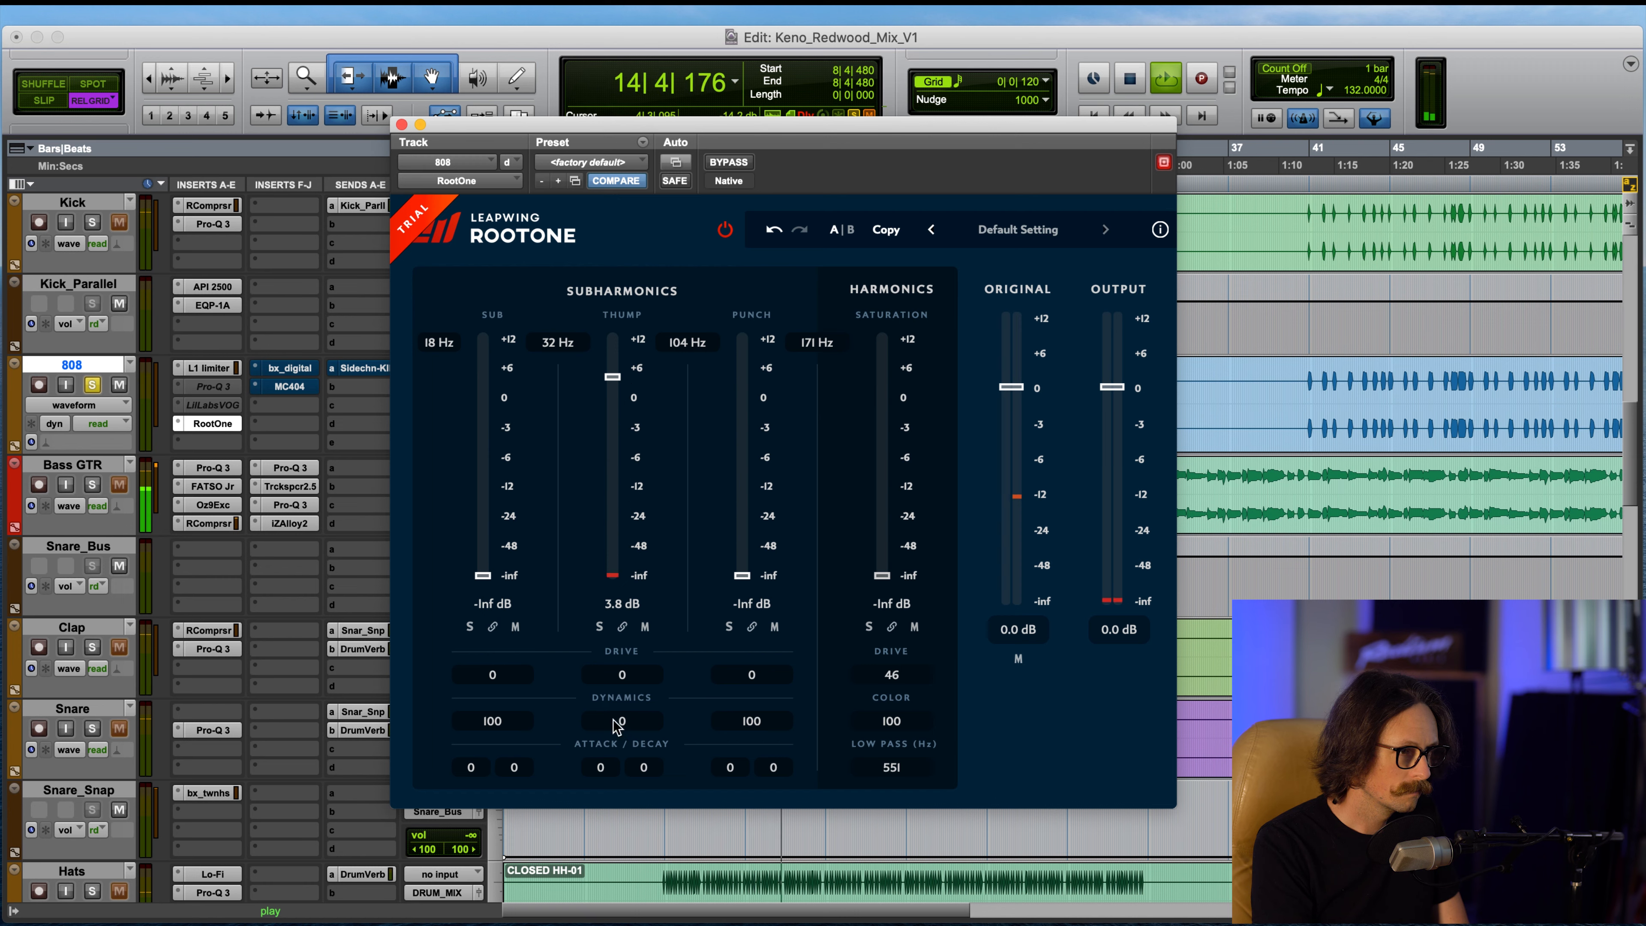
drag(625, 723, 651, 387)
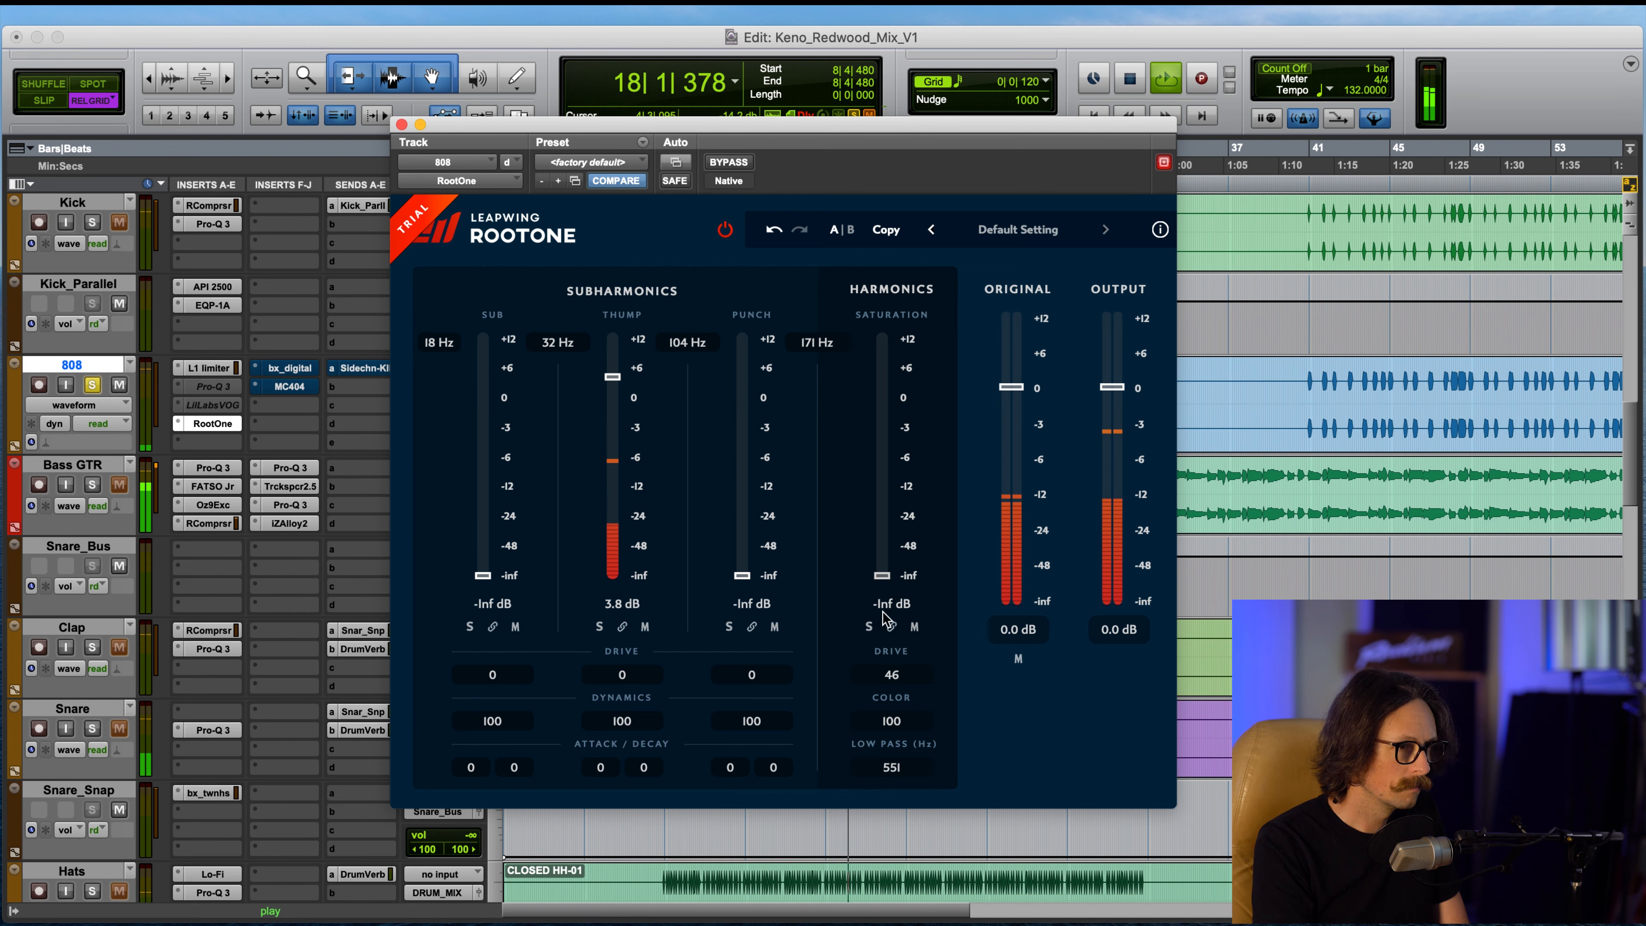
drag(613, 376, 610, 407)
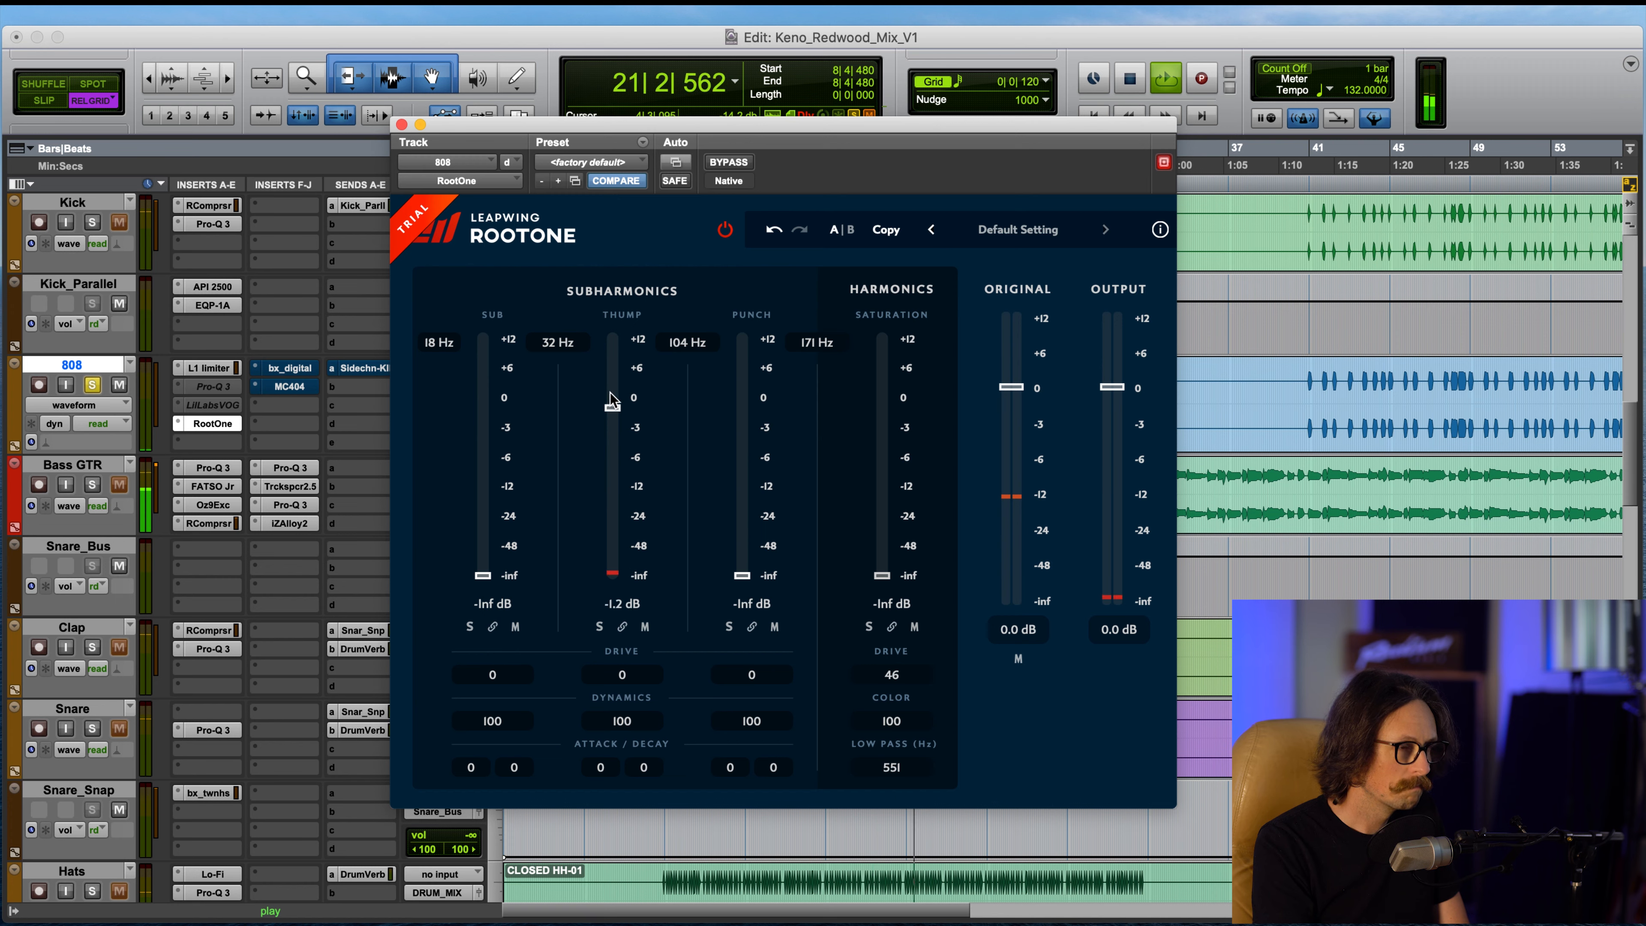
Step: Compare the 808 with RootOne bypassed and active, and stop playback
click(731, 163)
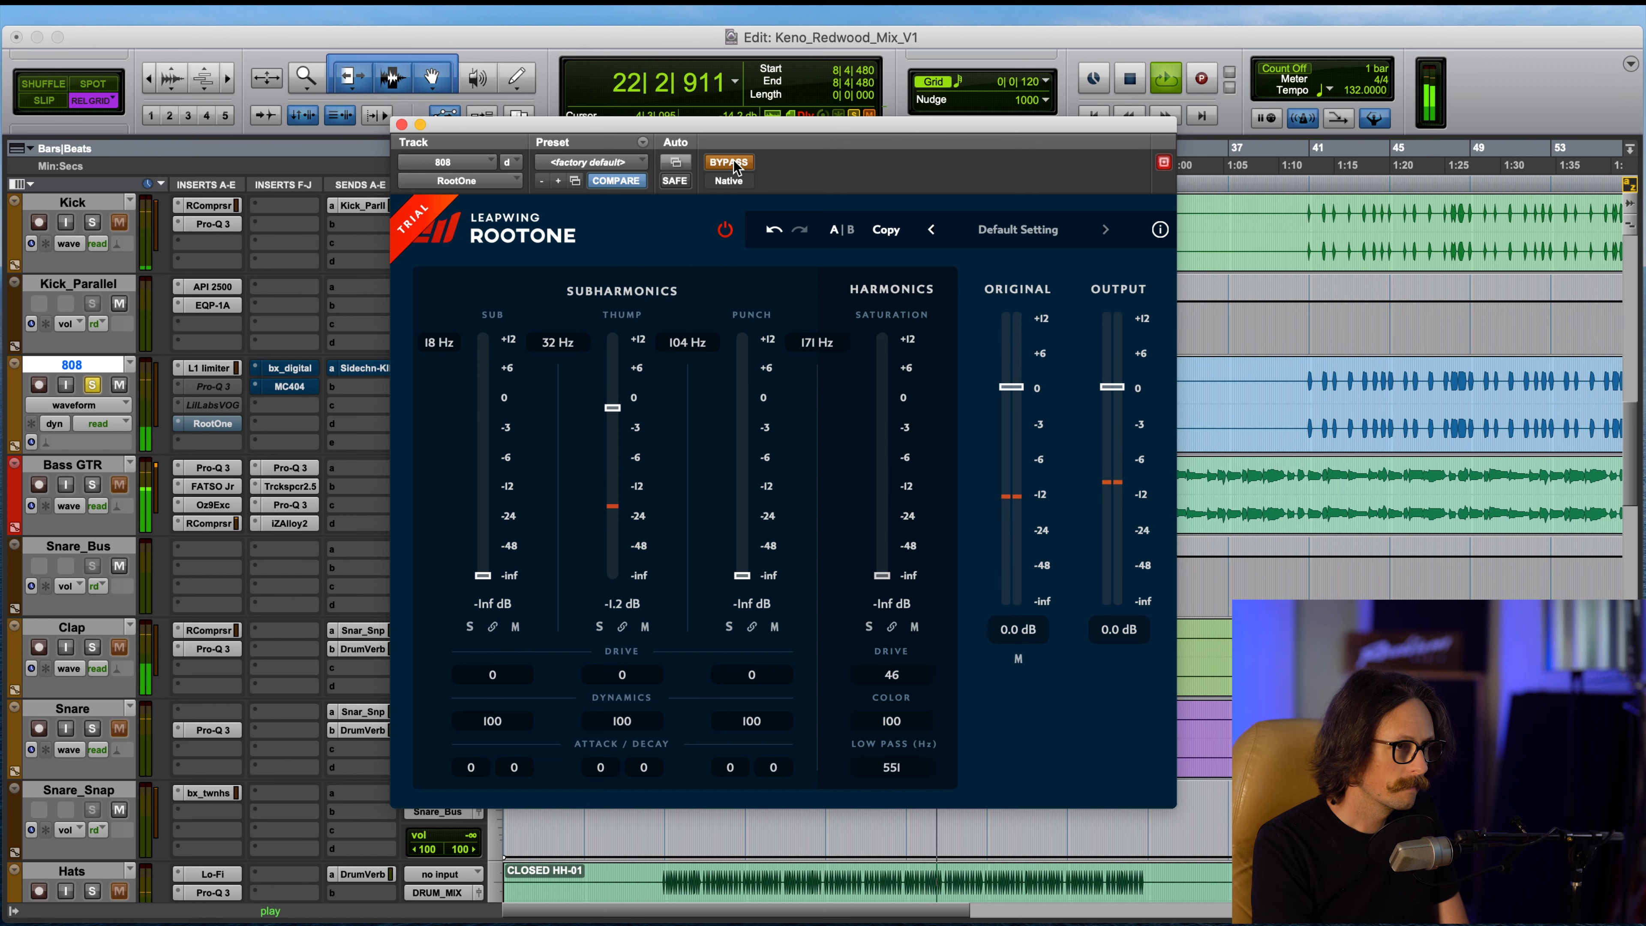
click(731, 163)
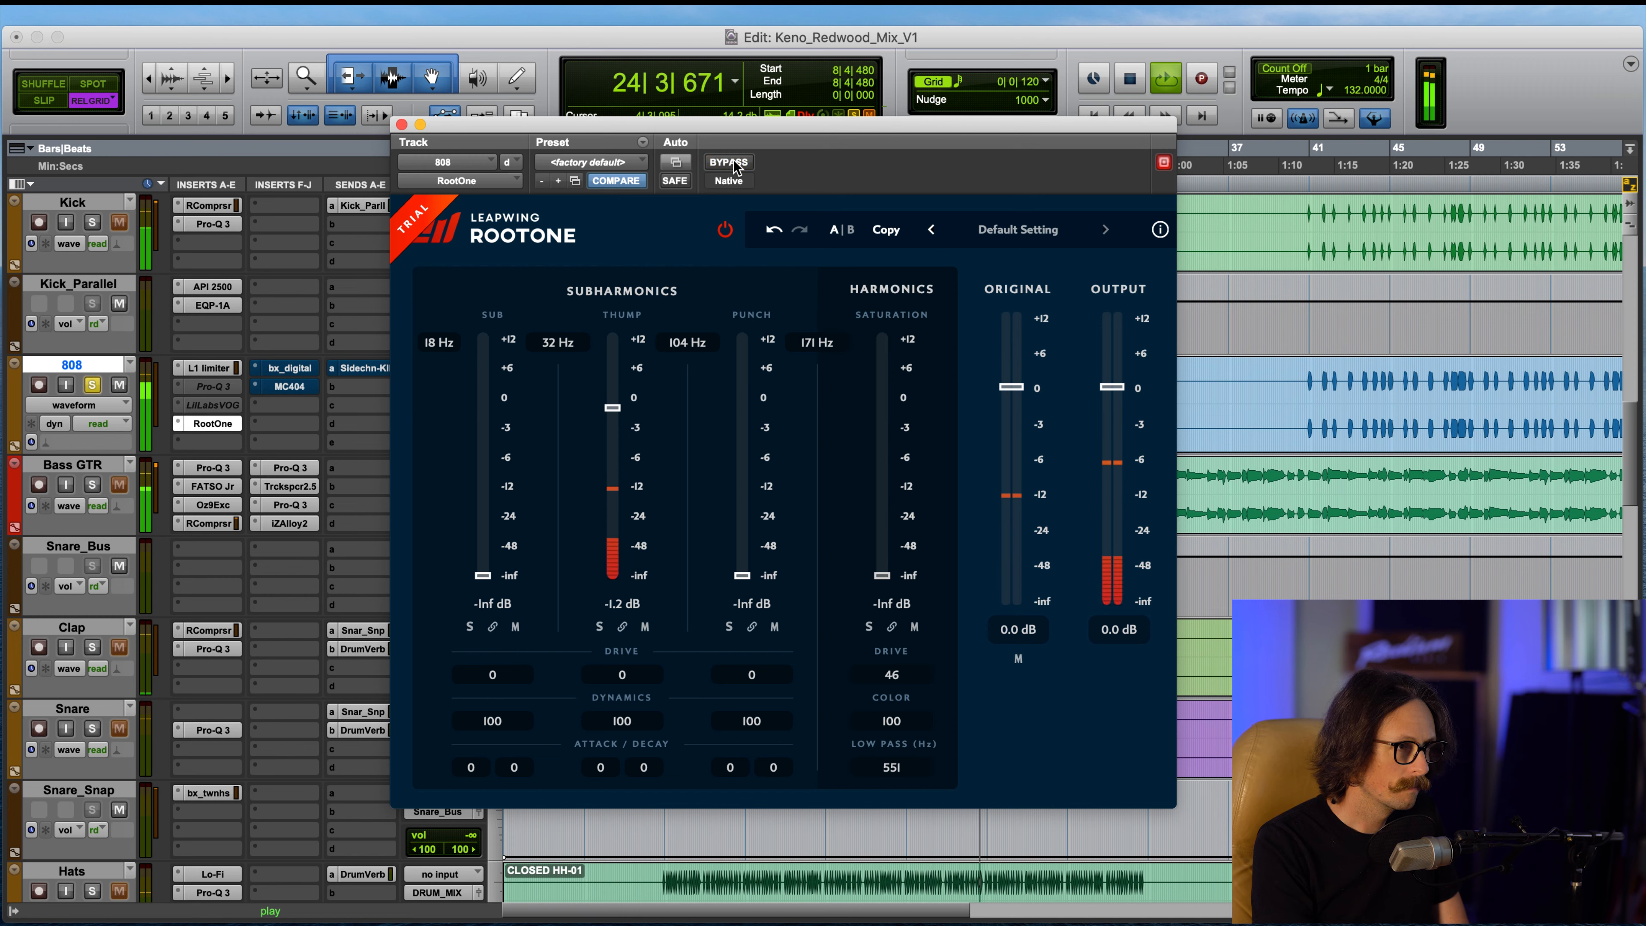
key(space)
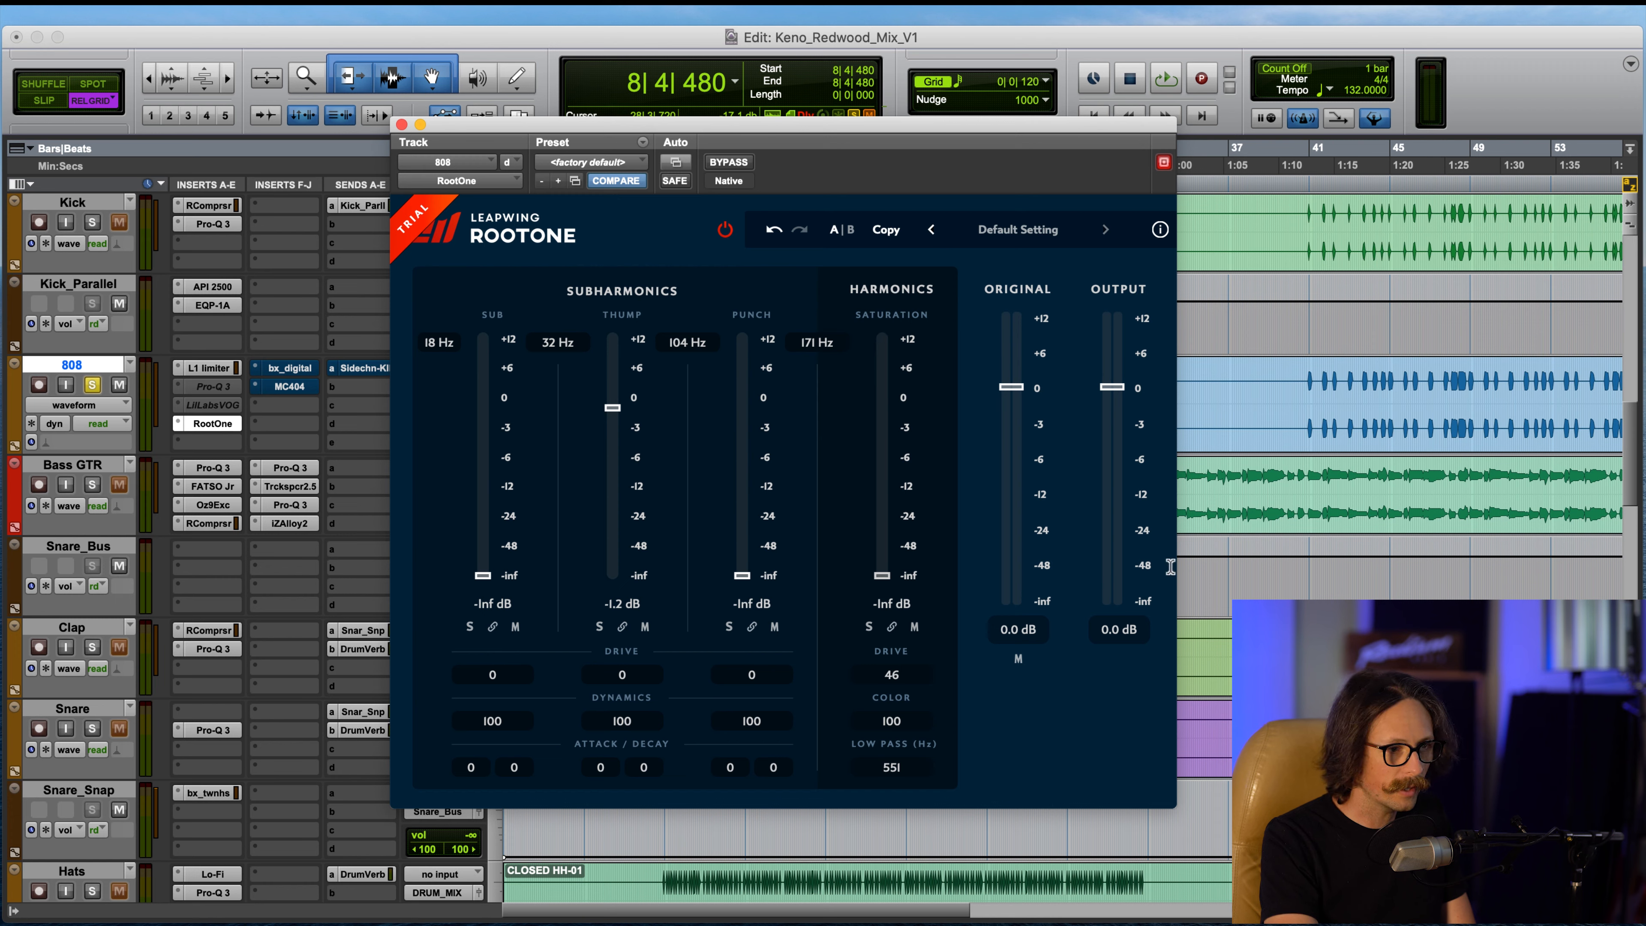
Step: Play the 808, raise the Saturation level to 2.6 dB, and compare its color at 0 and 100, keeping 100
key(space)
drag(898, 575, 887, 378)
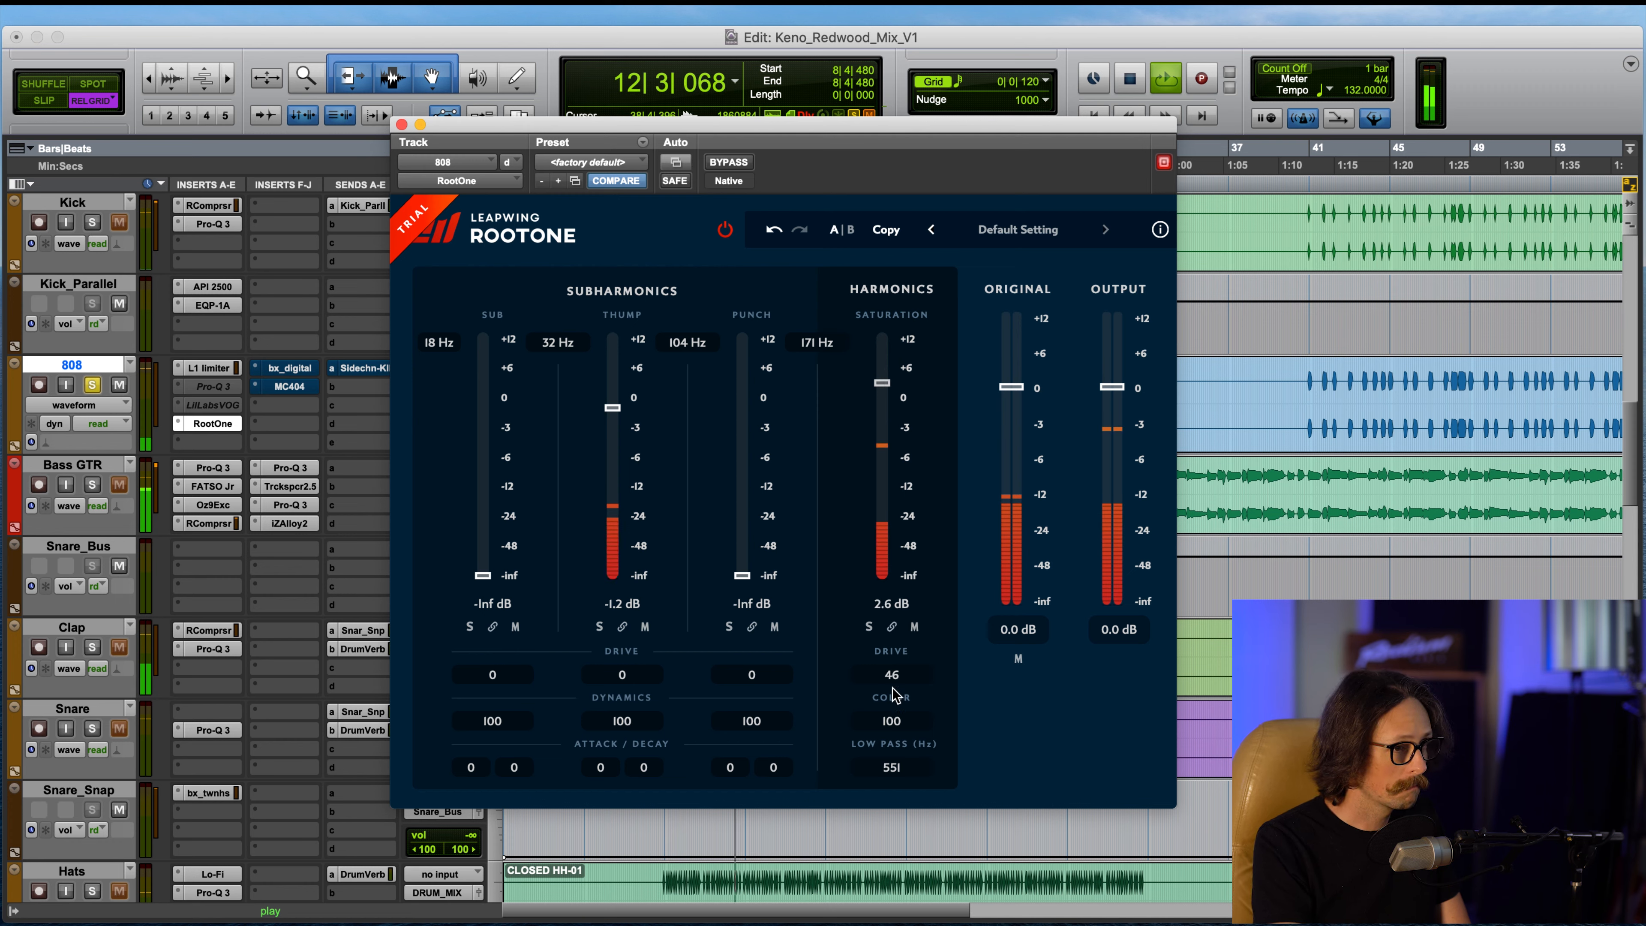
drag(891, 721, 625, 724)
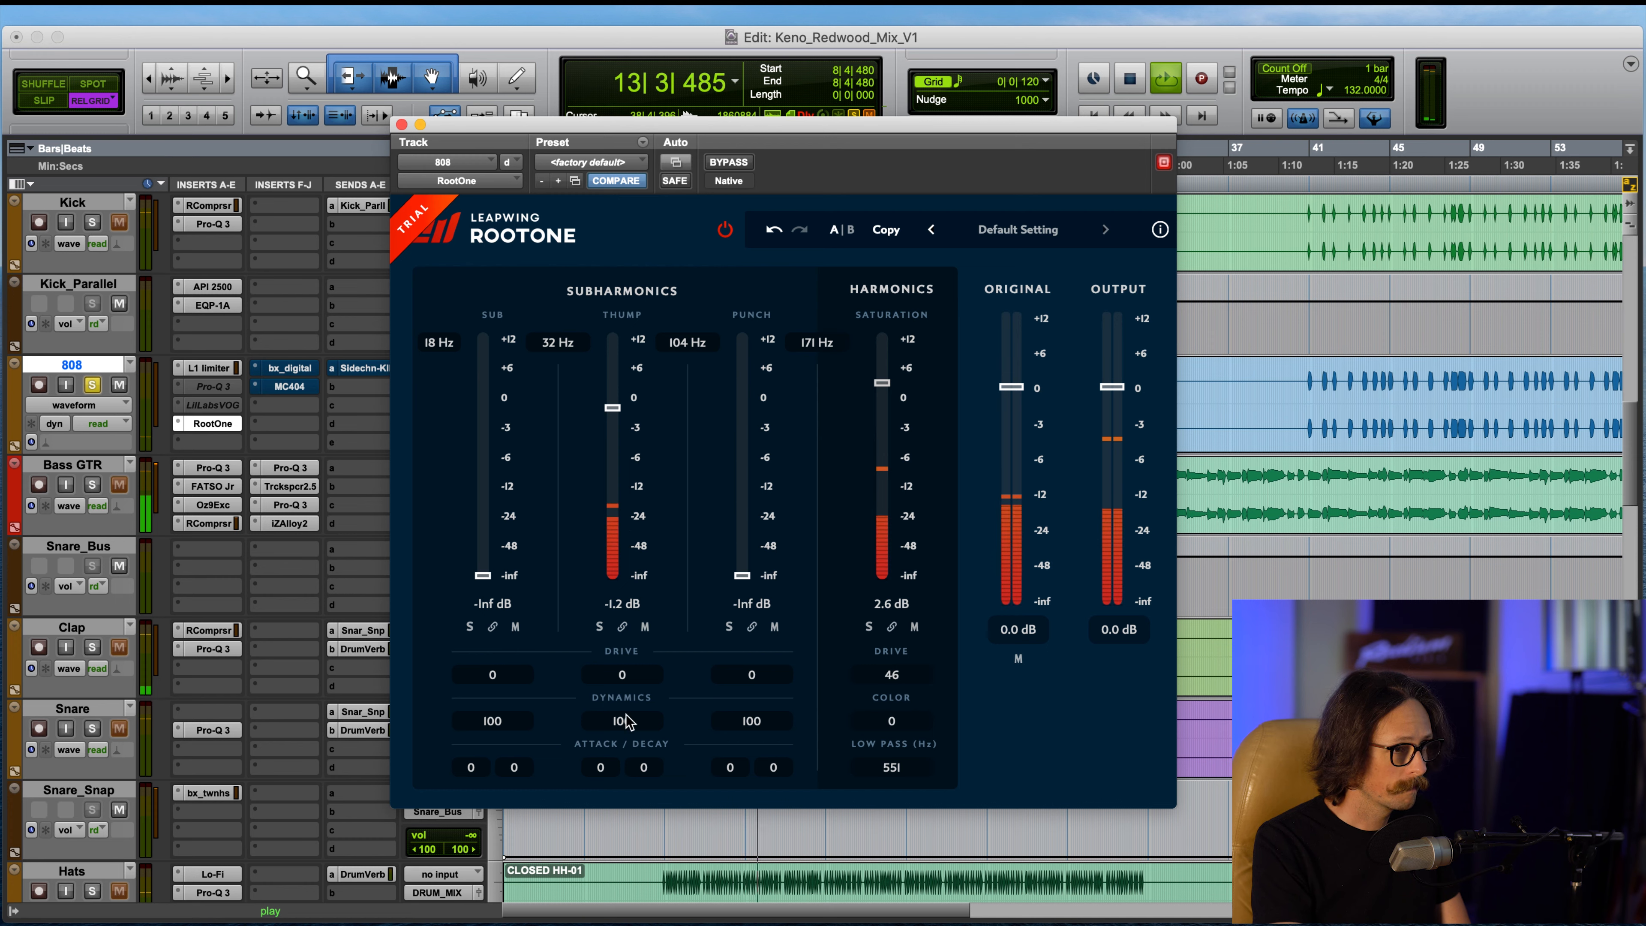
drag(883, 728, 1120, 721)
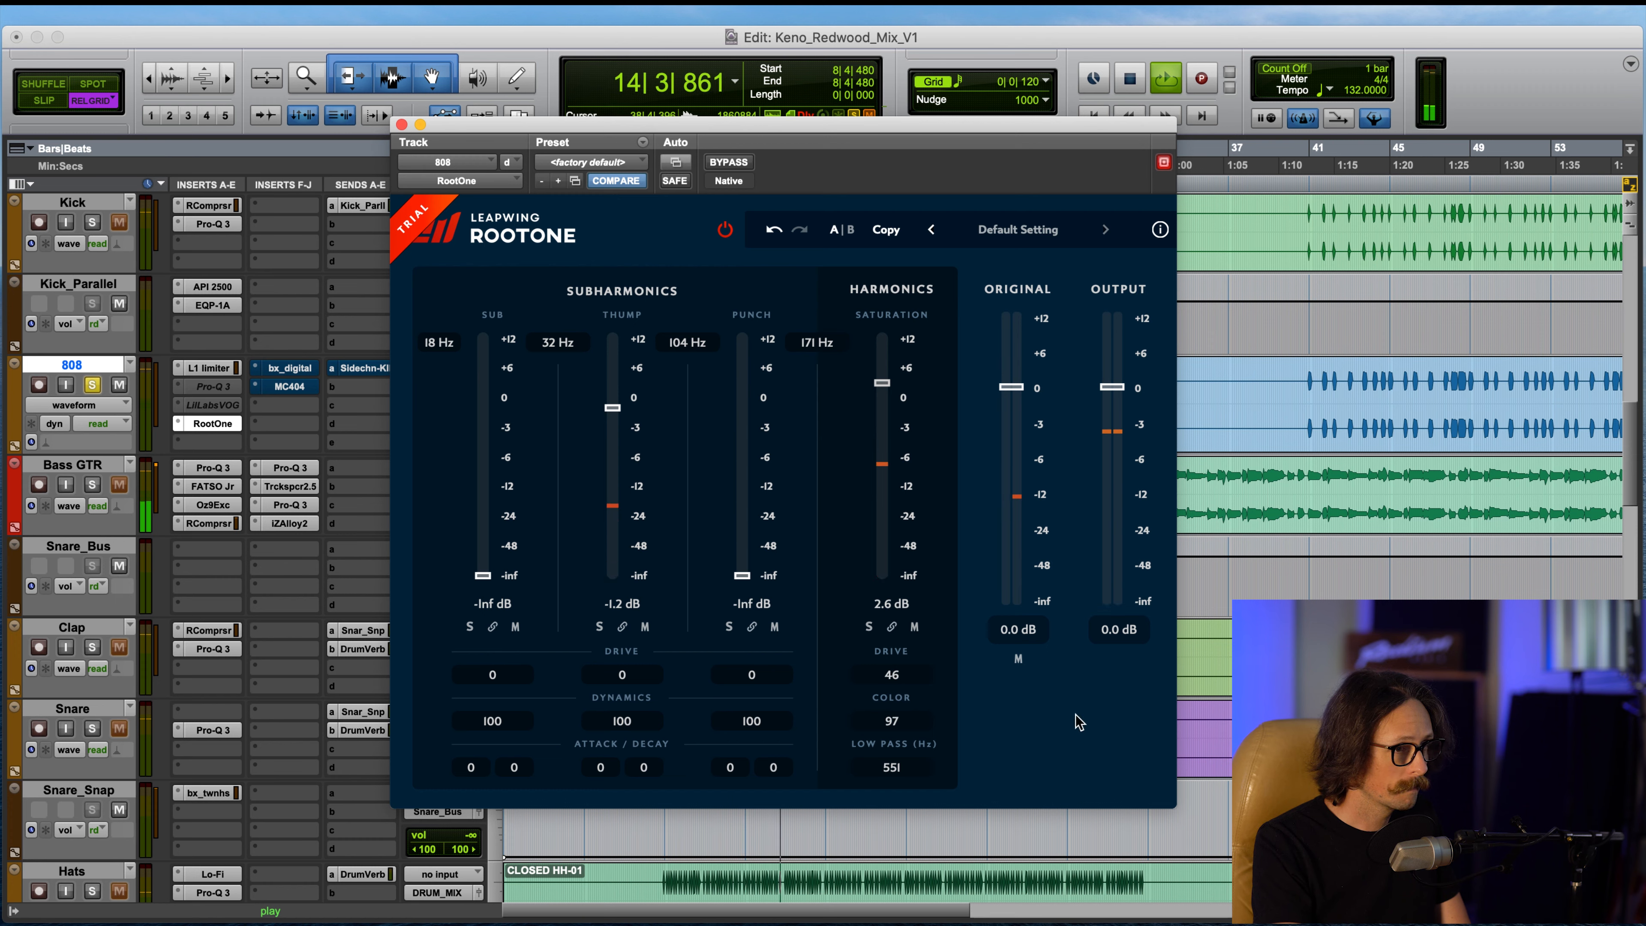
drag(893, 726, 1011, 721)
Step: Try the Saturation level at 6.2 dB with a 100 Hz low pass, and settle on -3.6 dB with 252 Hz
mouse_move(882, 383)
mouse_down()
mouse_move(882, 489)
mouse_move(887, 348)
mouse_move(884, 462)
mouse_move(882, 363)
mouse_up()
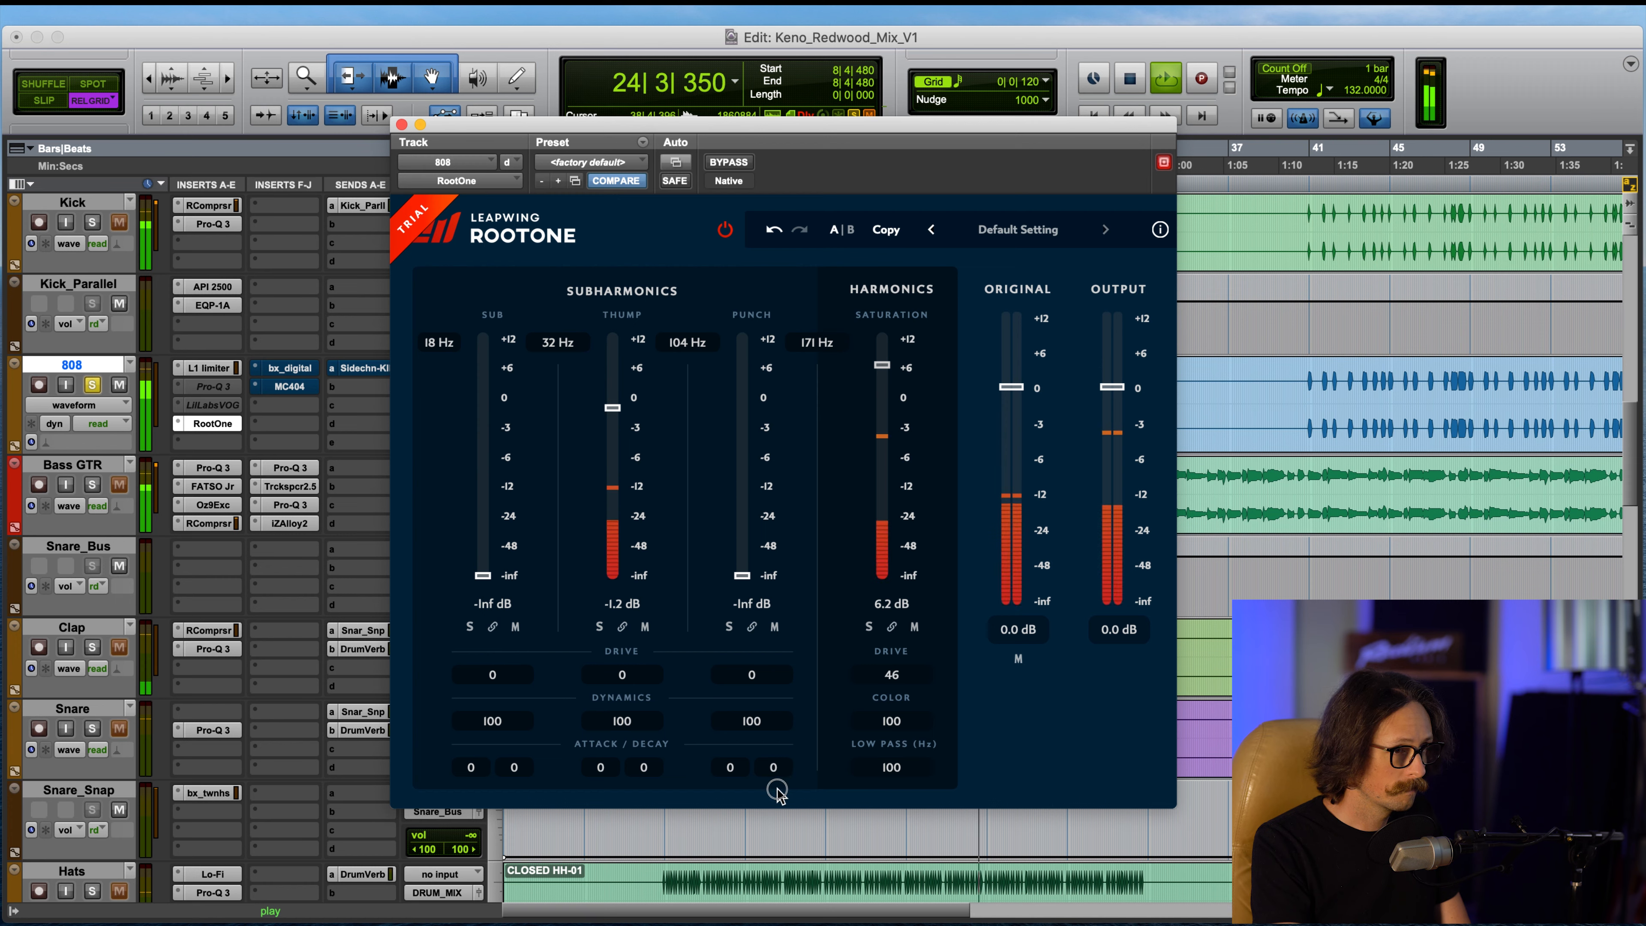
drag(882, 365, 881, 440)
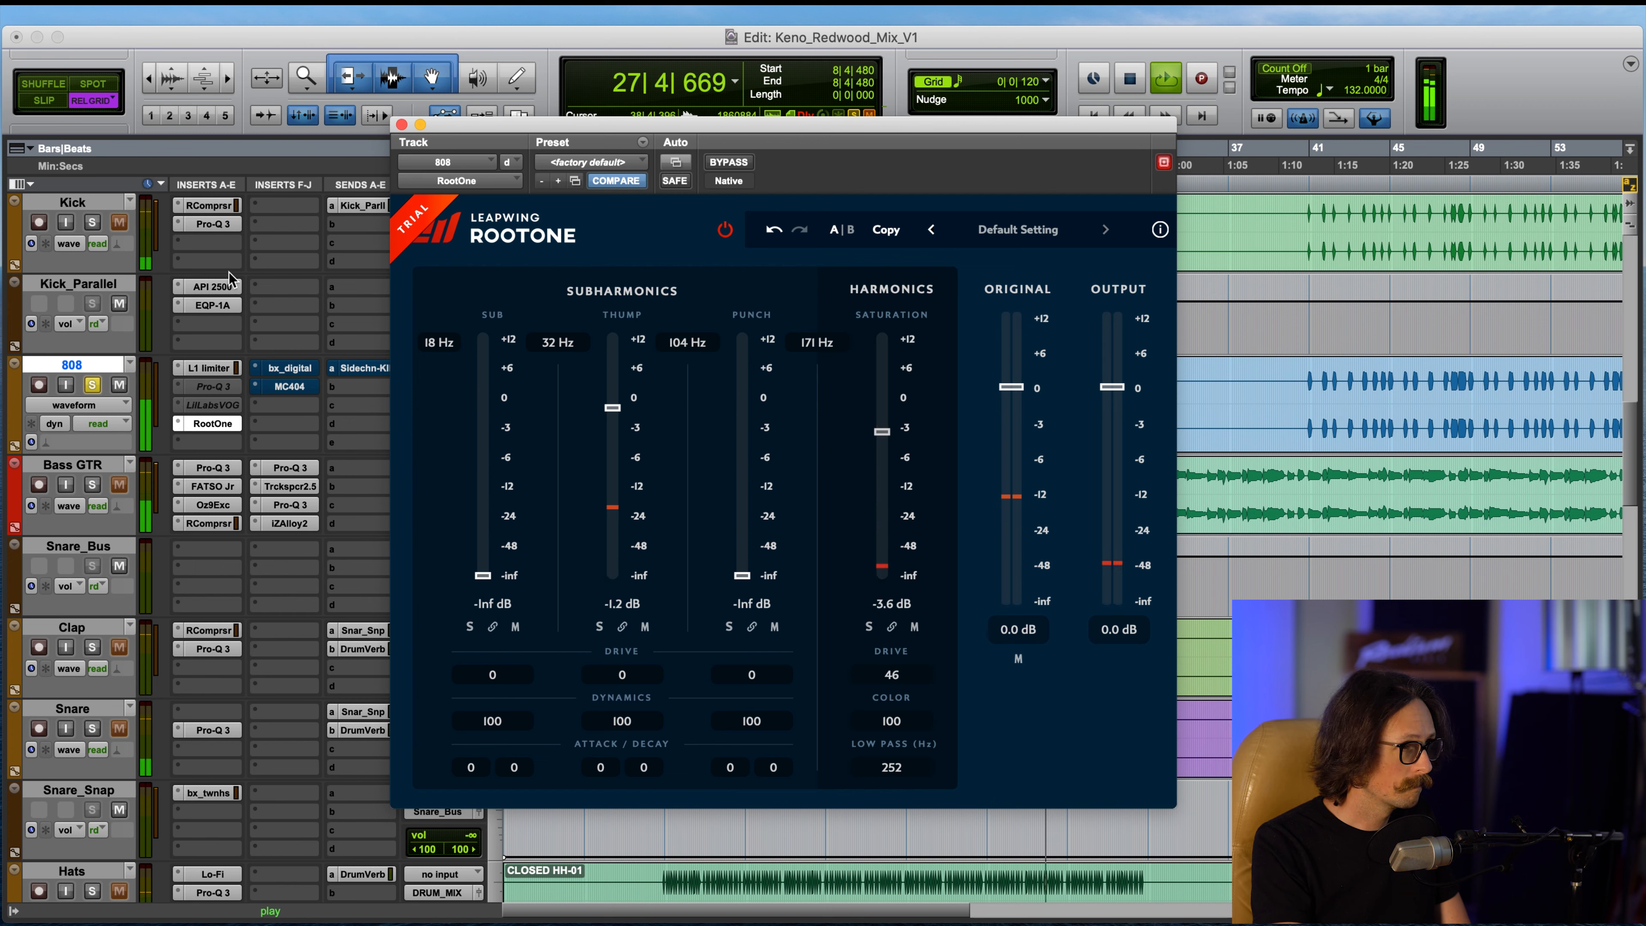
Step: Solo the Kick track alongside the 808 and set the Thump level to -1.3 dB
click(93, 223)
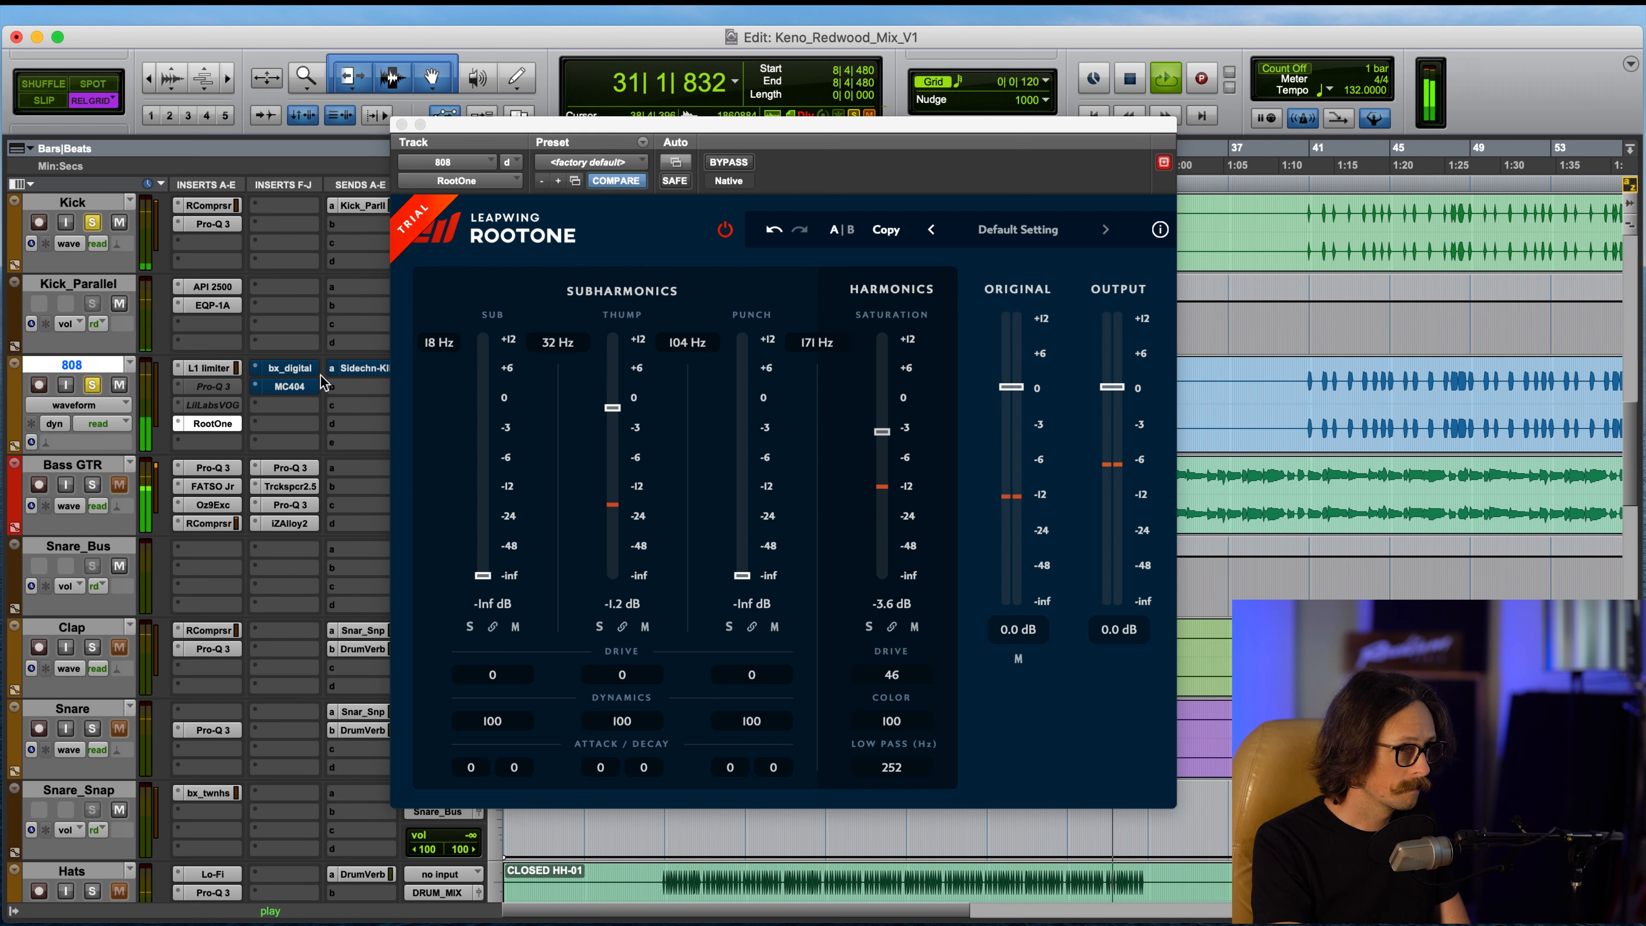
drag(614, 408, 614, 409)
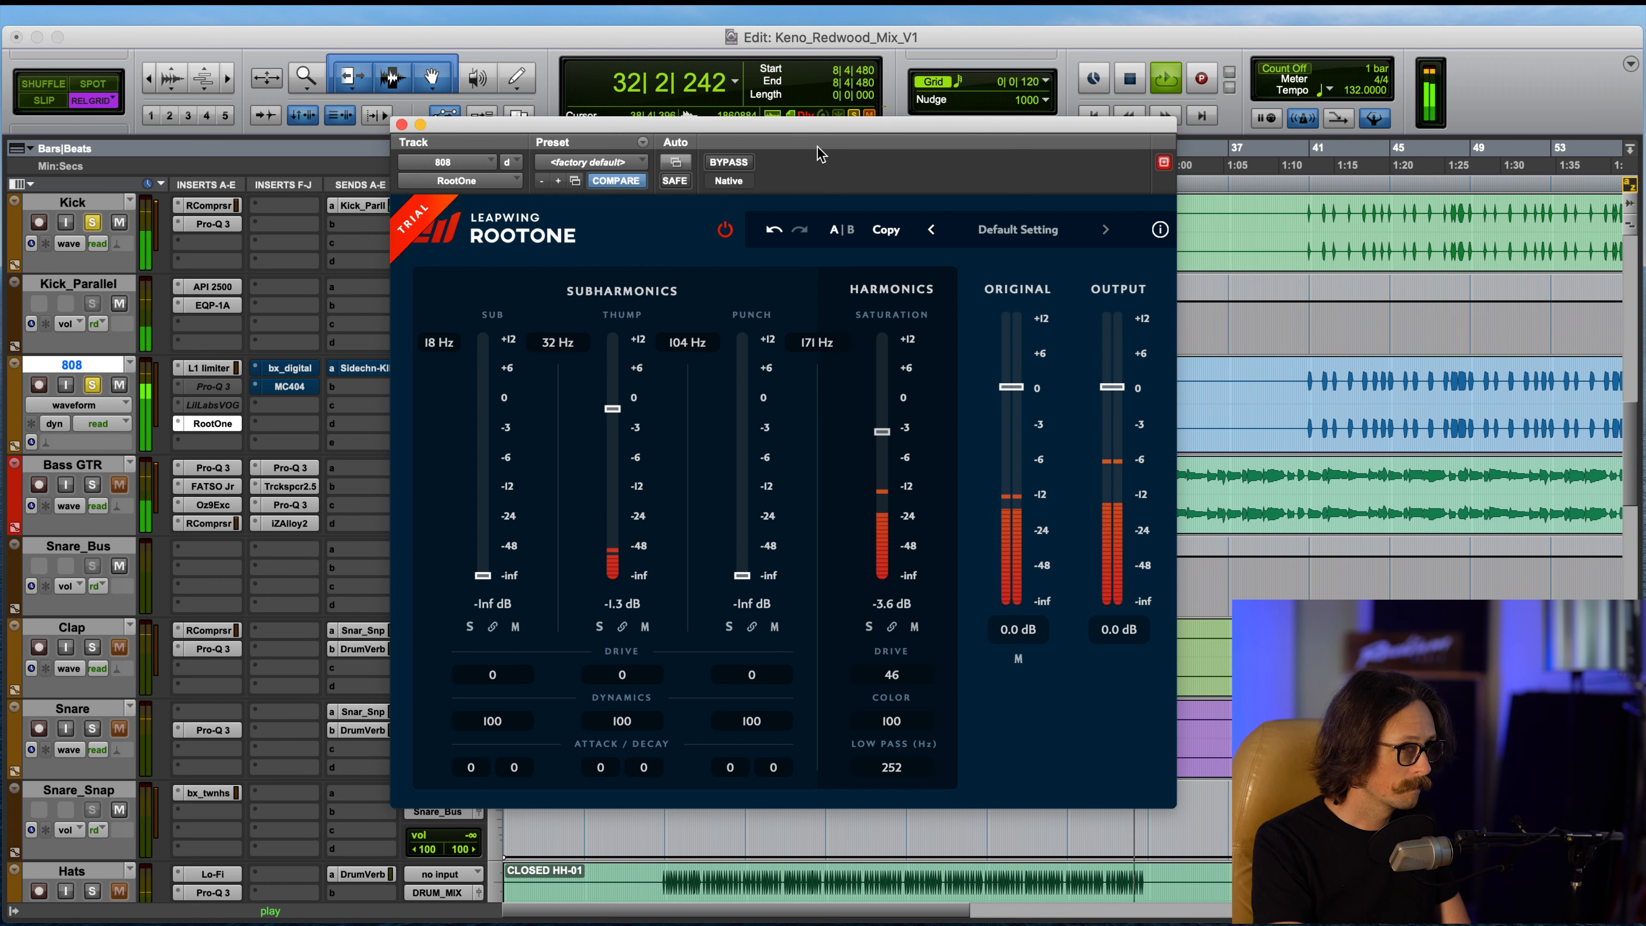
Step: Compare the kick and 808 together with RootOne bypassed and active from the start position, and stop playback
click(728, 162)
key(space)
key(space)
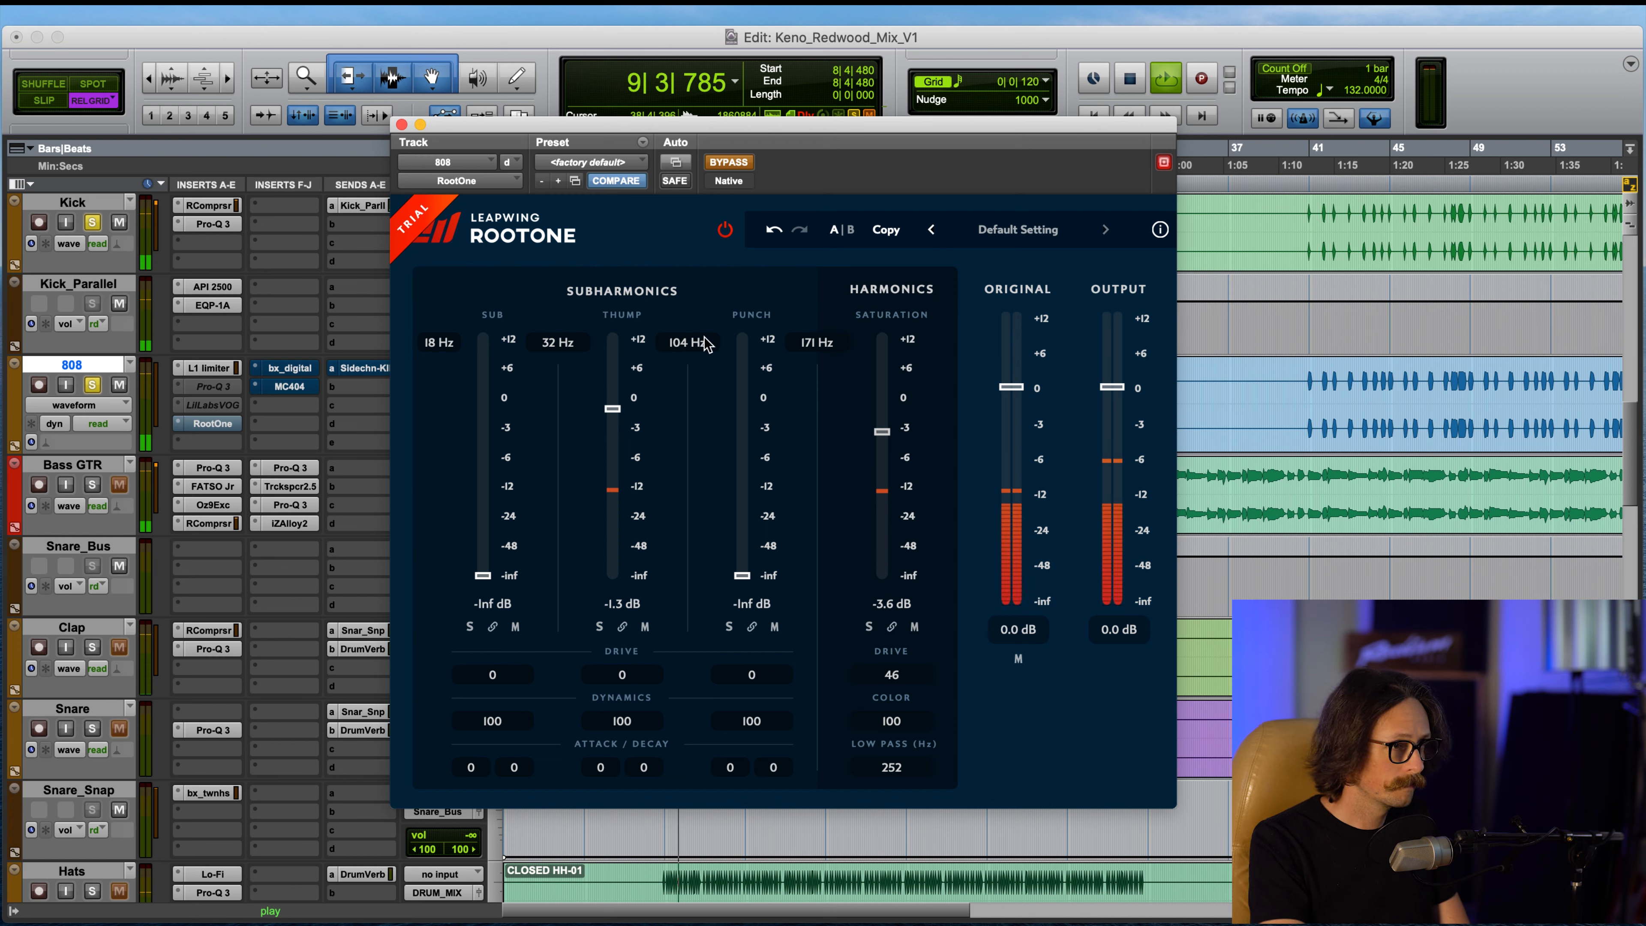
click(728, 162)
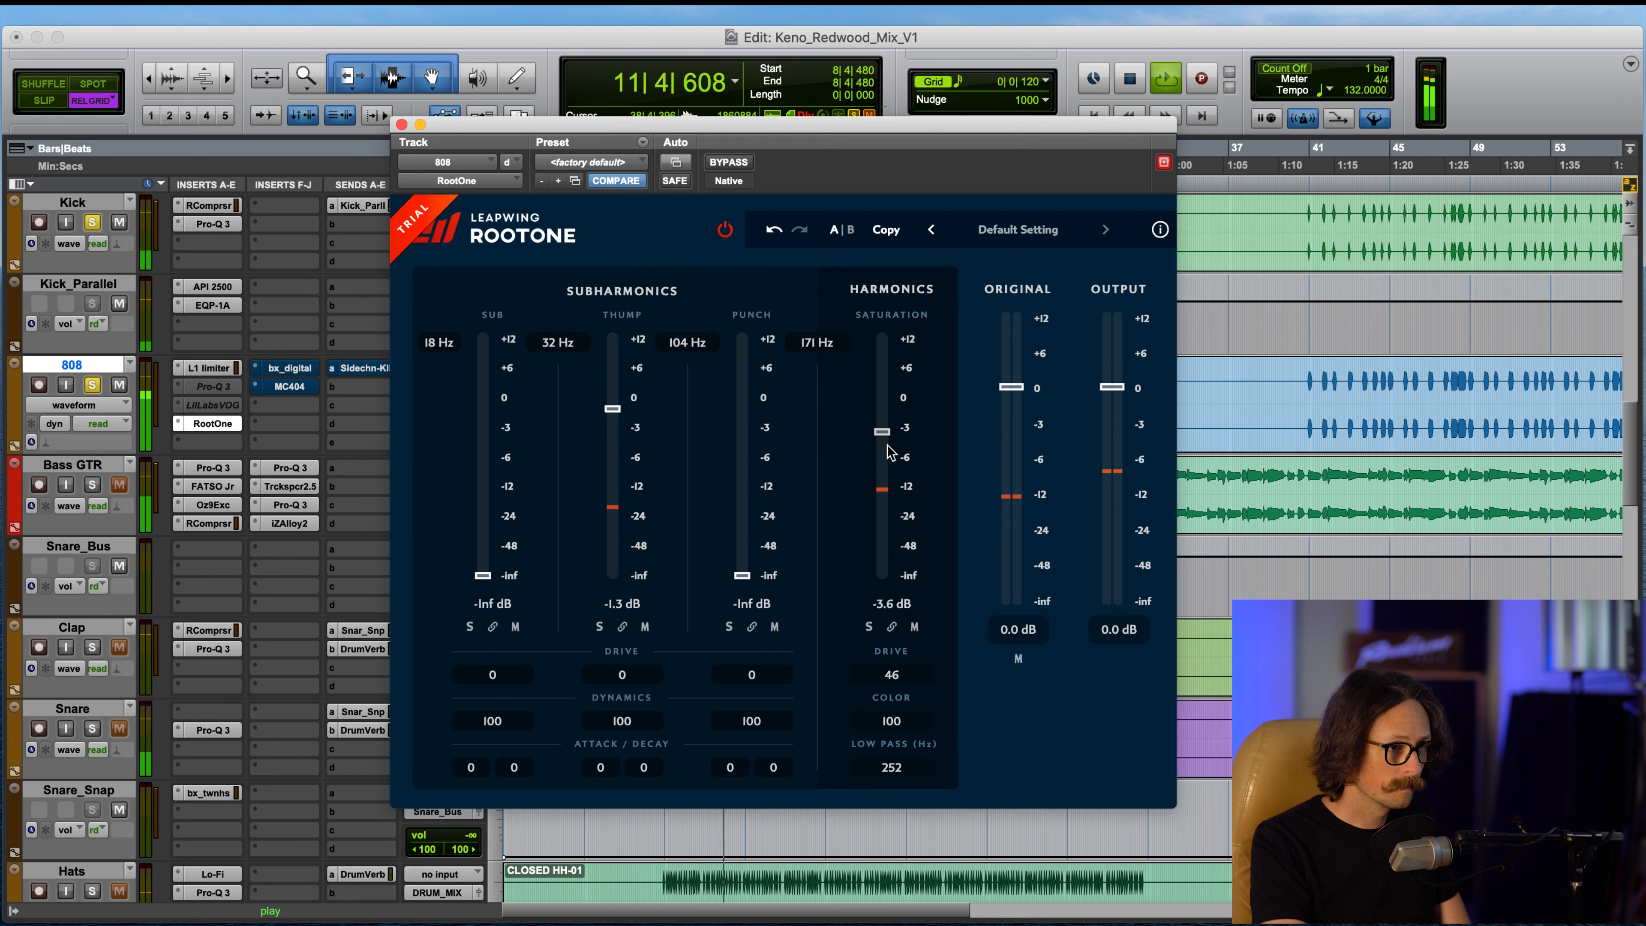
key(space)
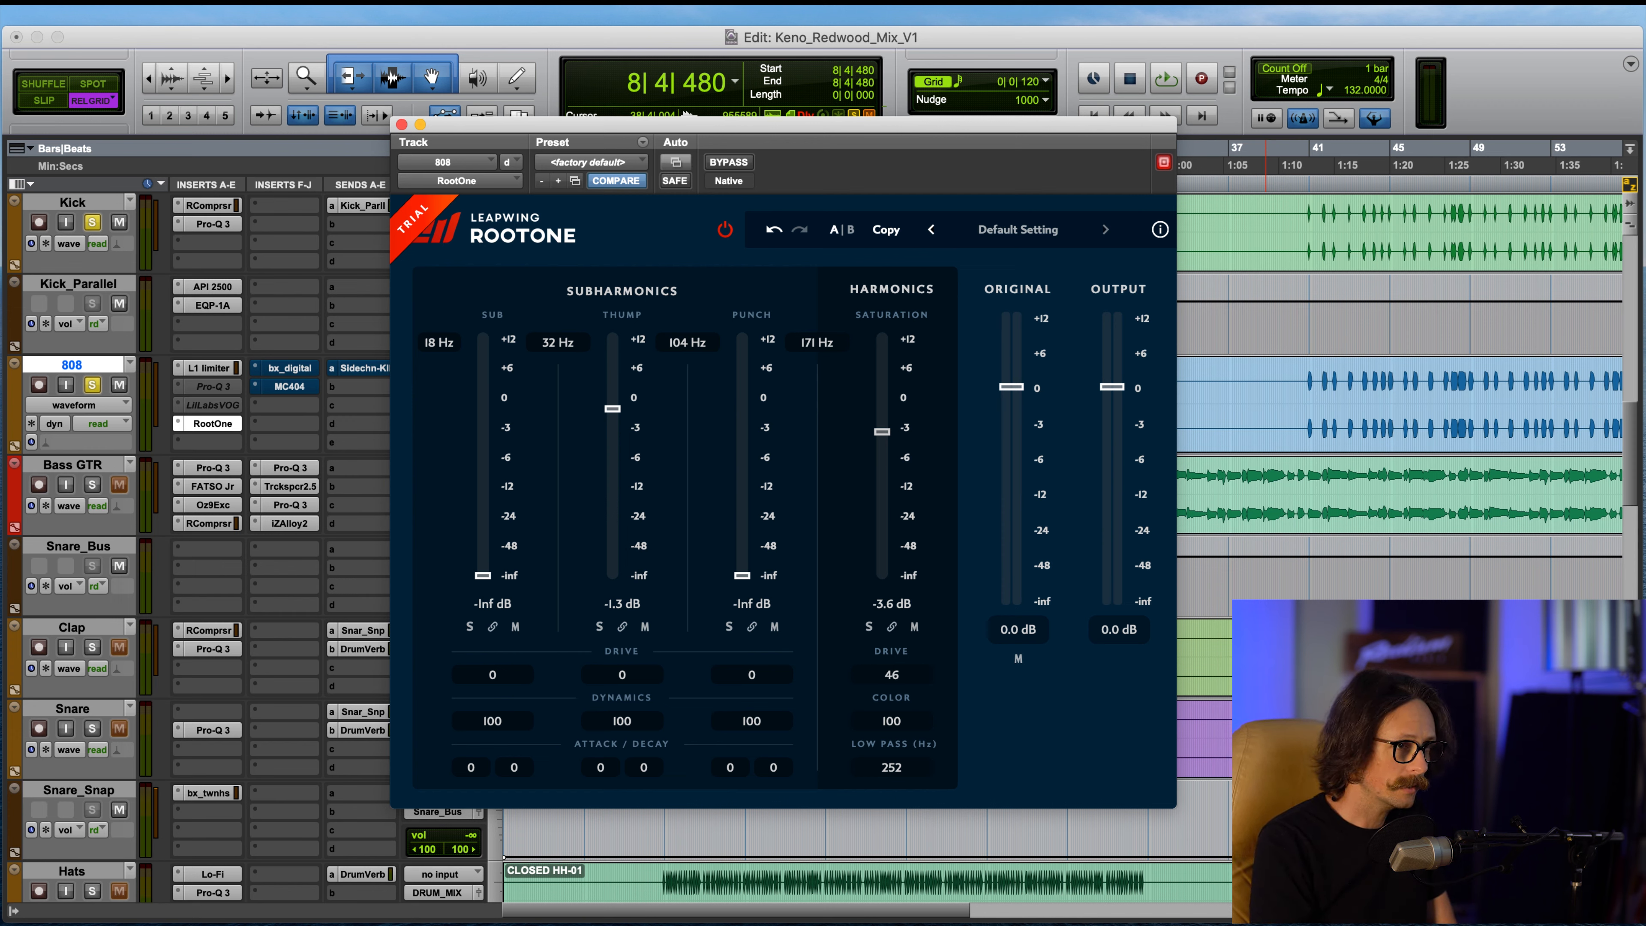
Step: Lower the Saturation level to -inf dB, and close and bypass RootOne on the 808 track
drag(883, 433, 884, 702)
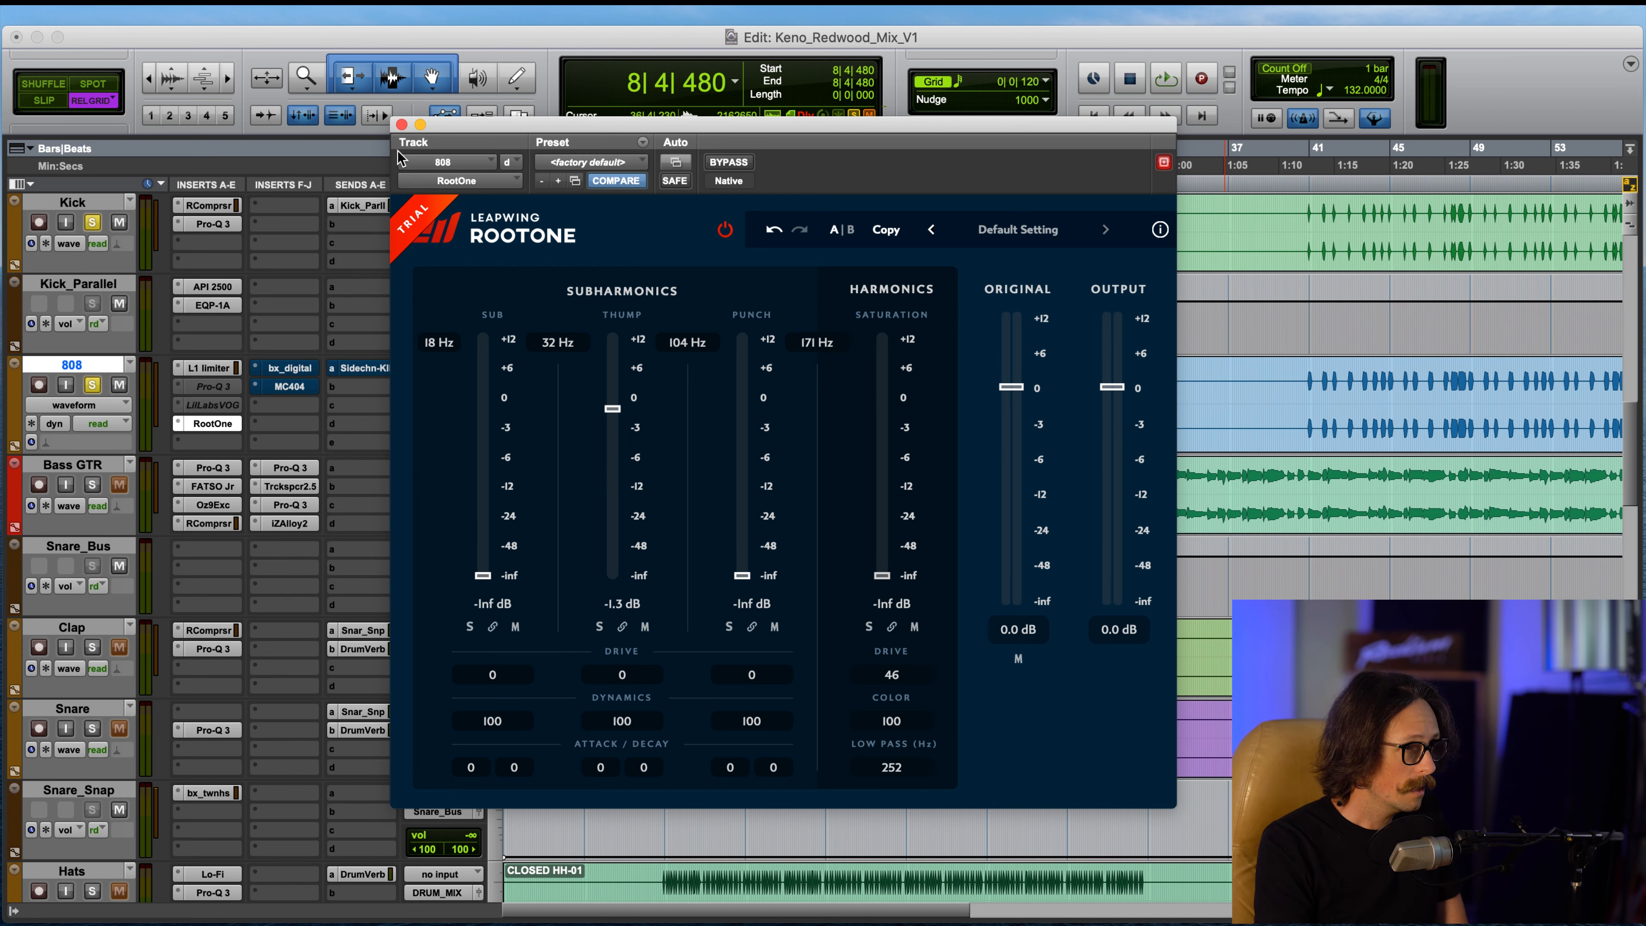
click(401, 124)
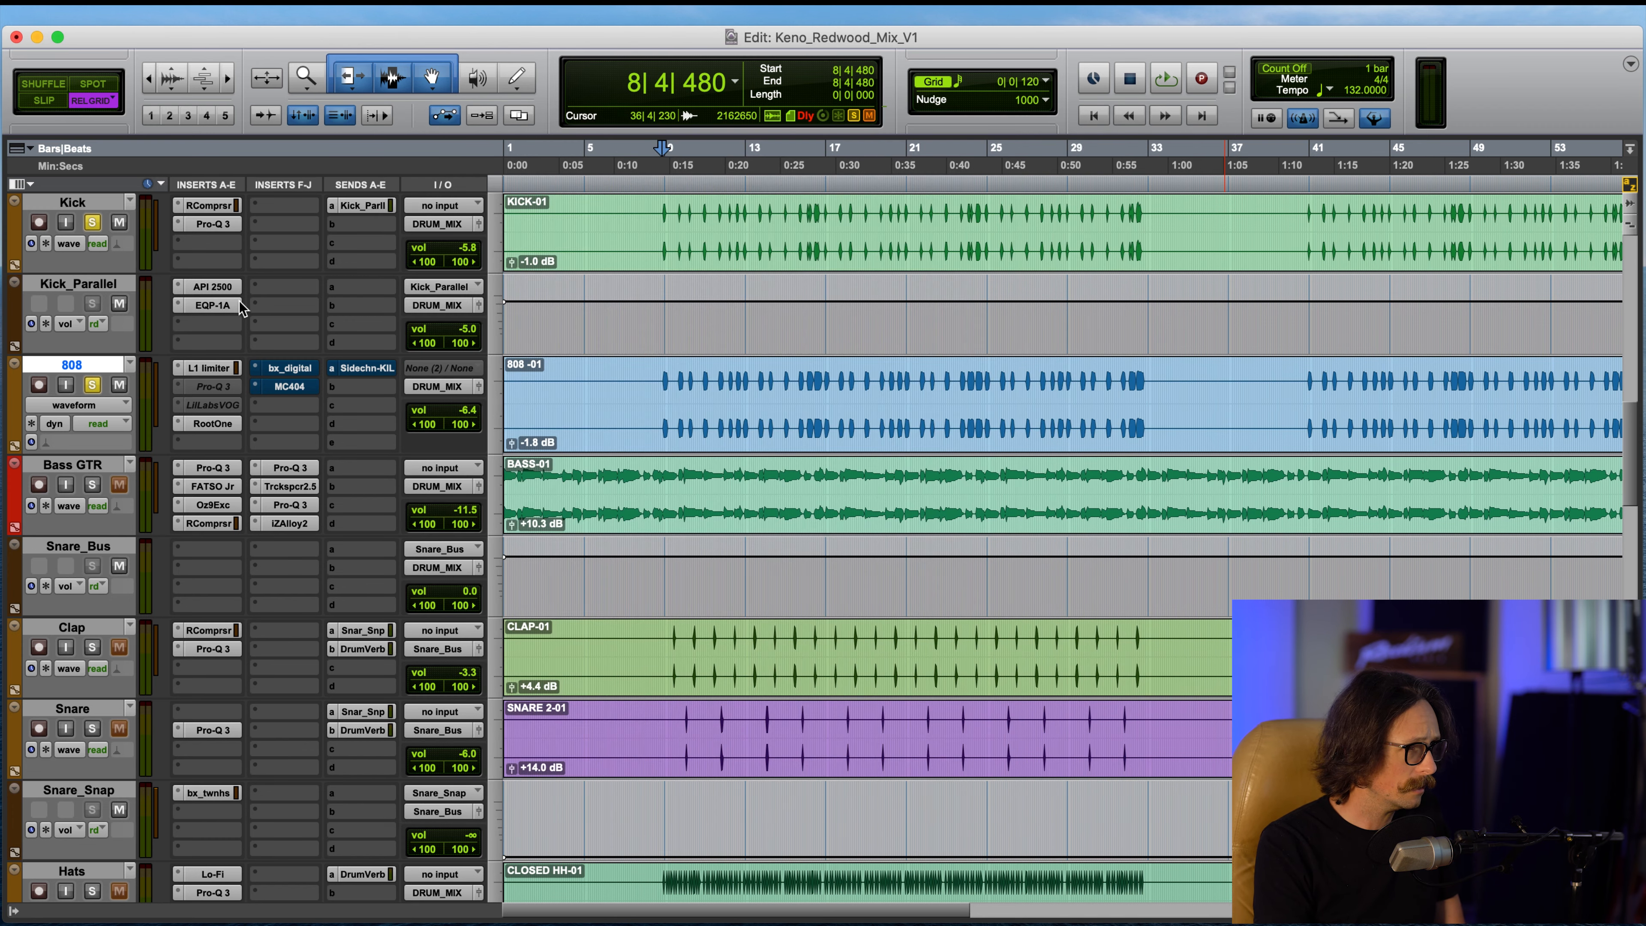
scroll(208, 433, down, 3)
click(203, 425)
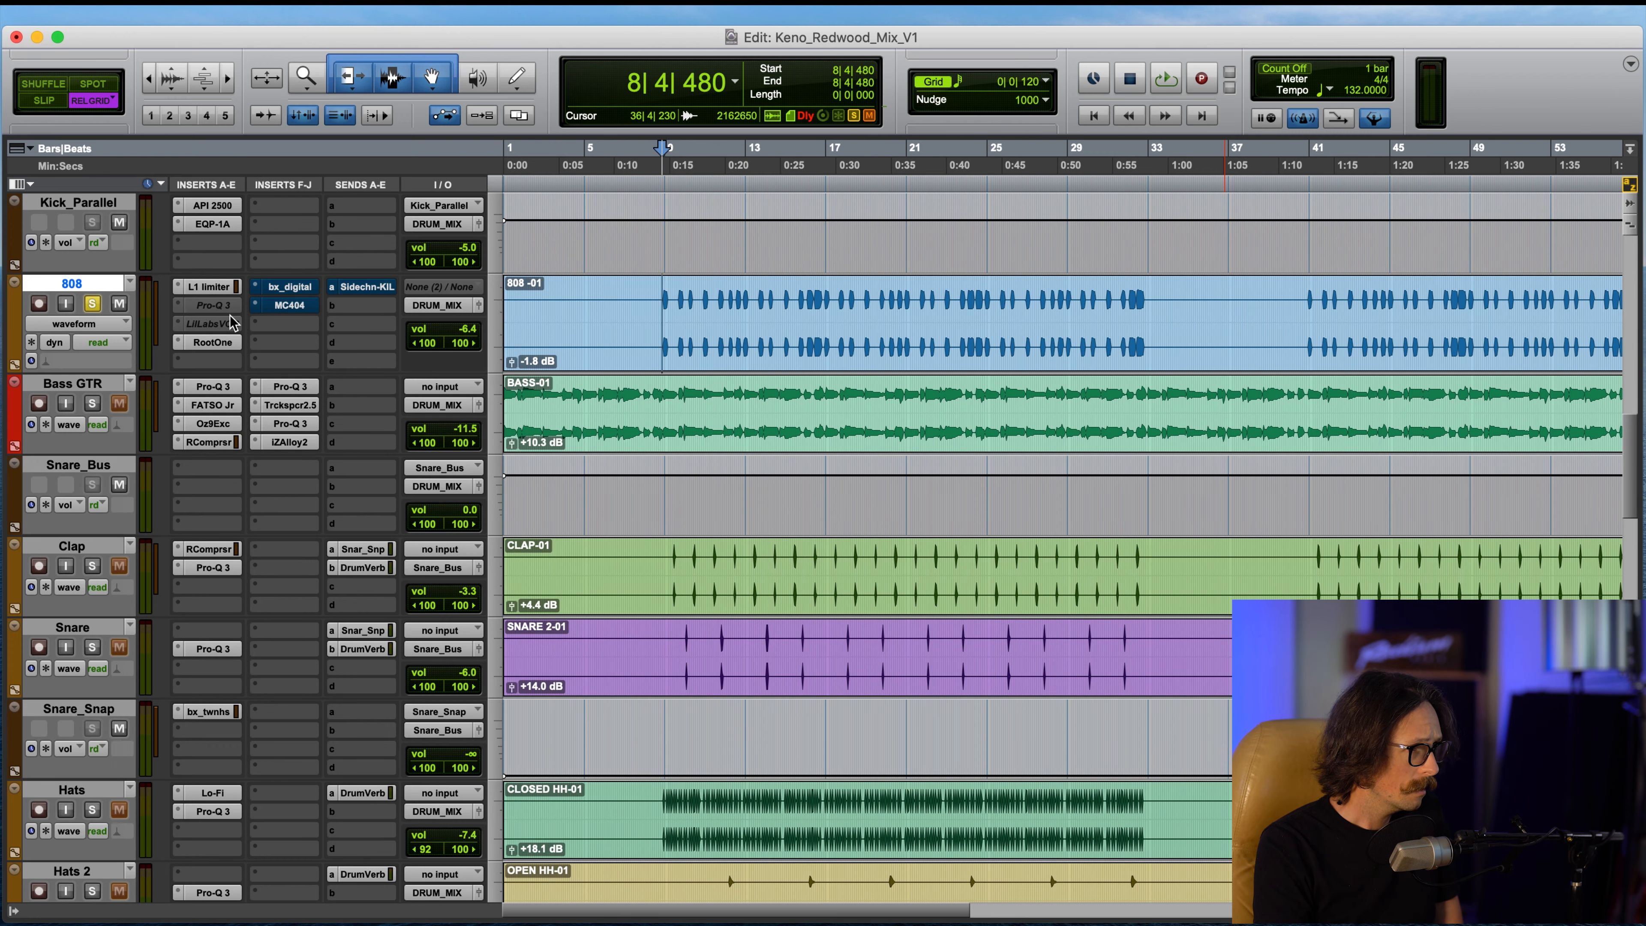
Step: Copy the 808's RootOne insert to the Kick track below Pro-Q 3 and open the copy
scroll(265, 368, up, 10)
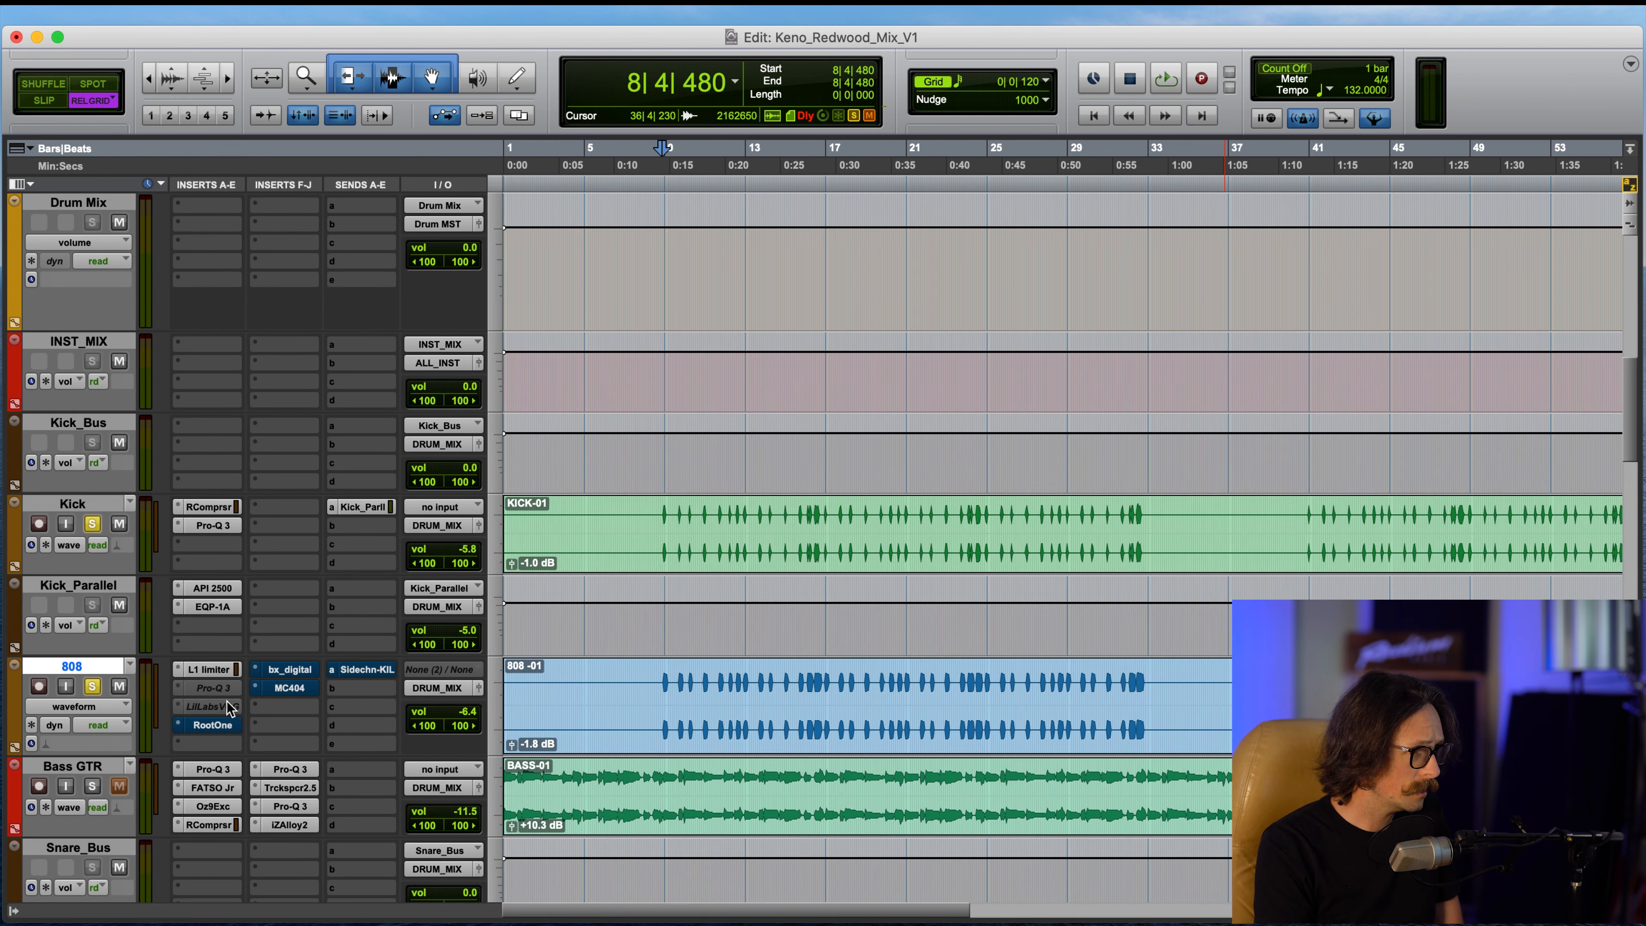
drag(212, 736, 221, 549)
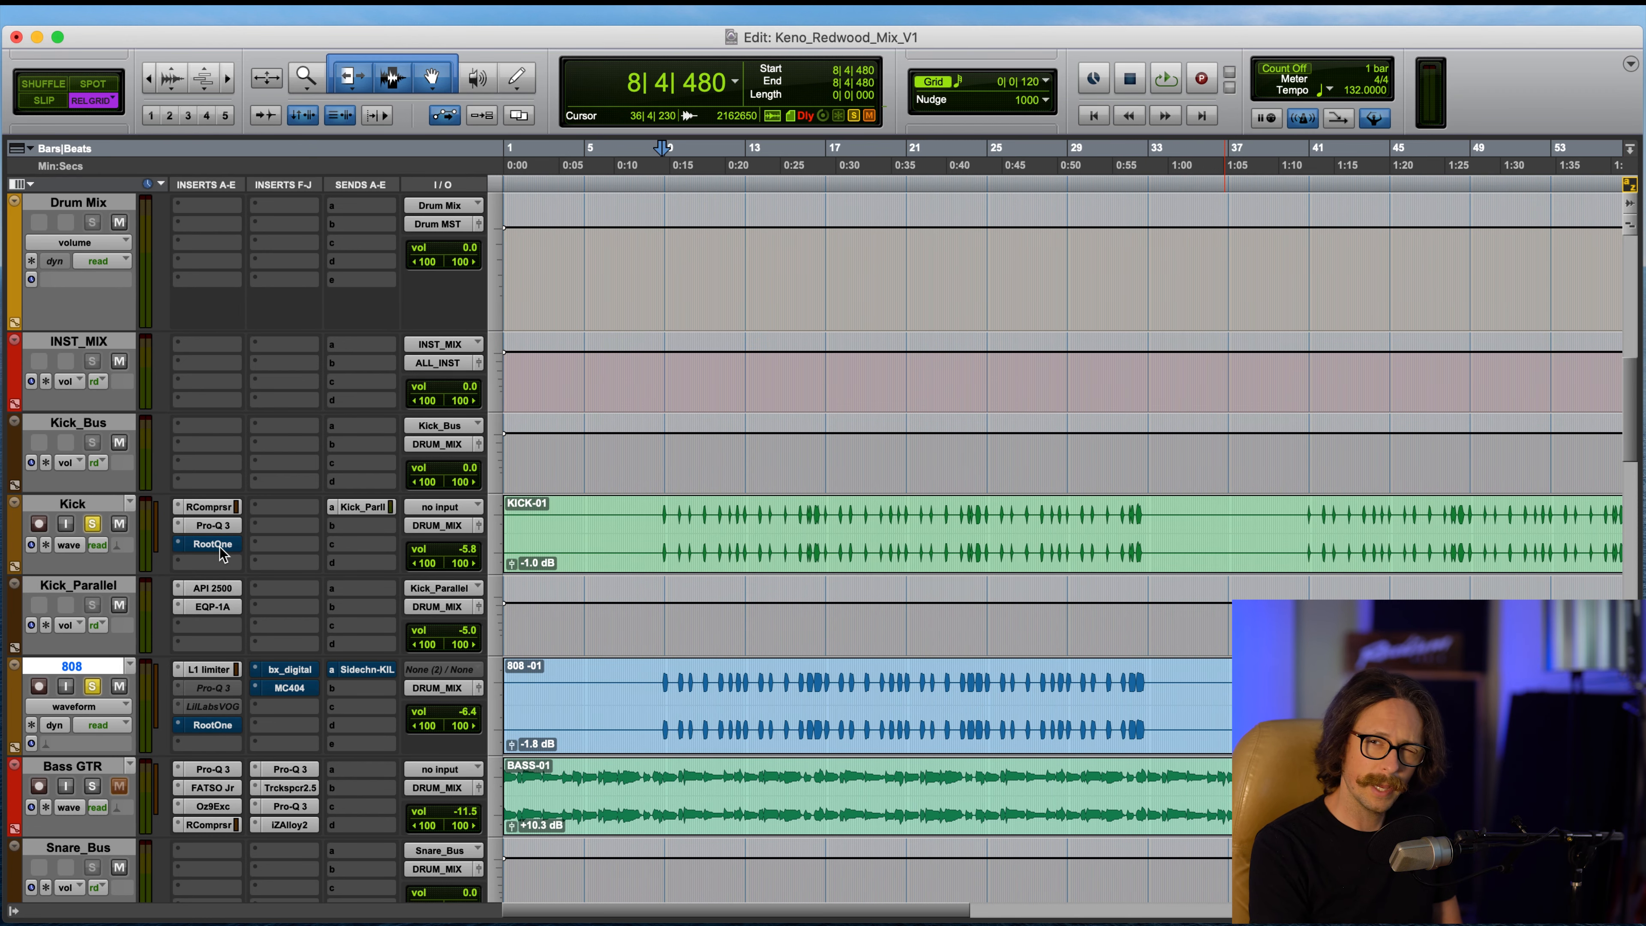
click(220, 546)
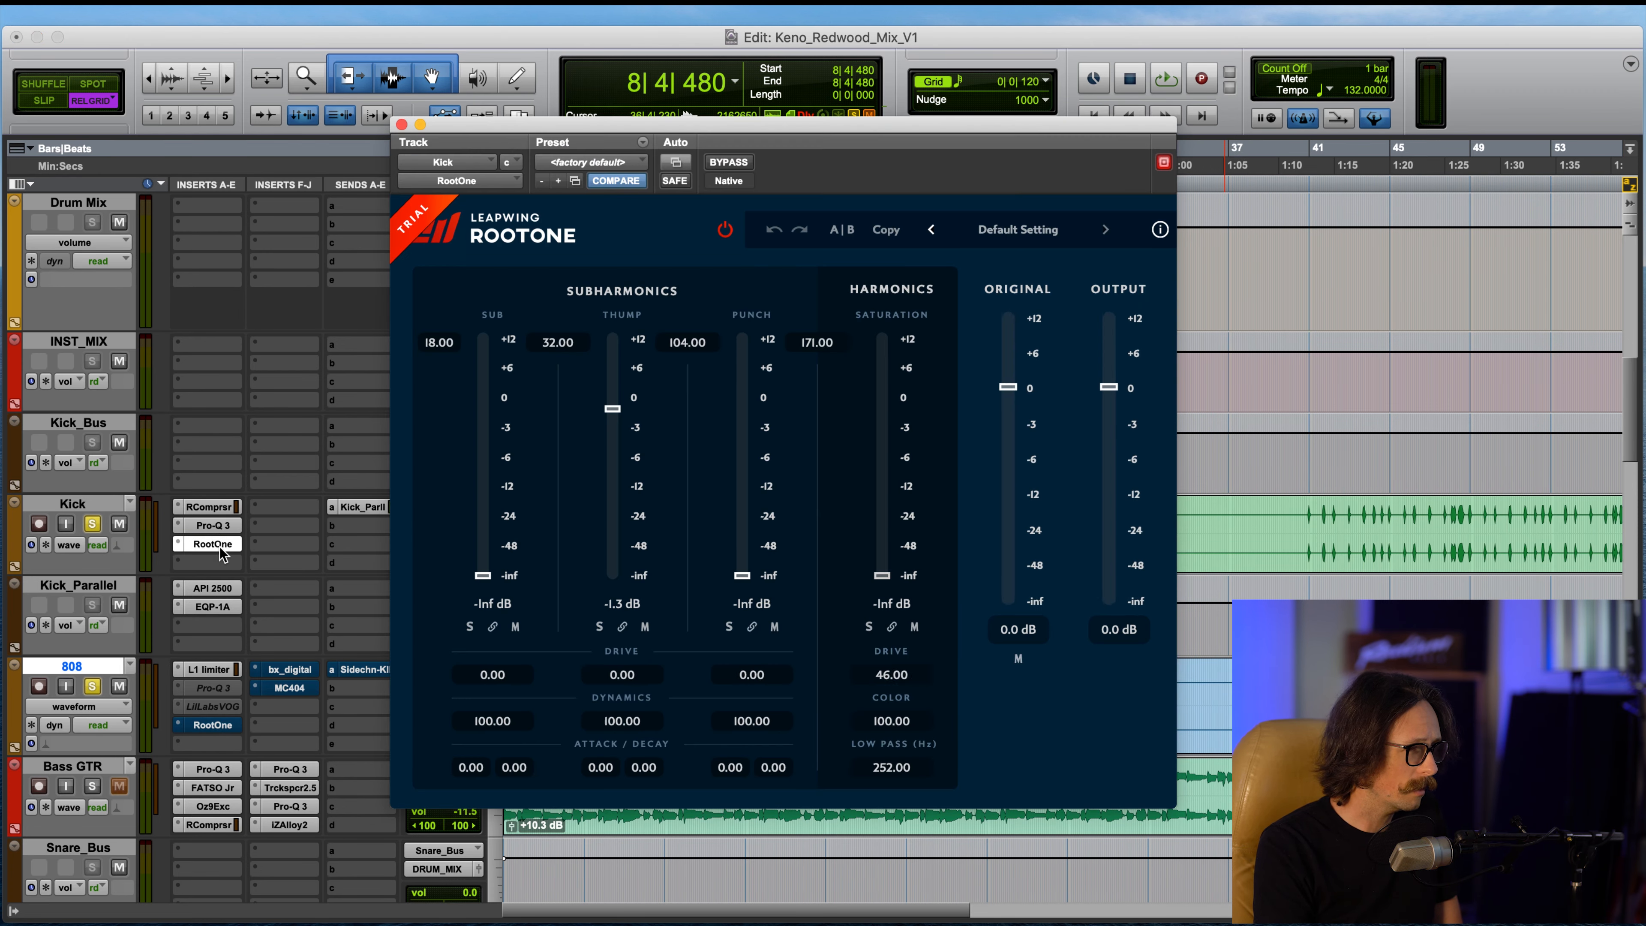
Step: Unsolo the 808 track and lower the Thump level in the Kick's RootOne to -inf dB
click(89, 691)
drag(613, 408, 752, 642)
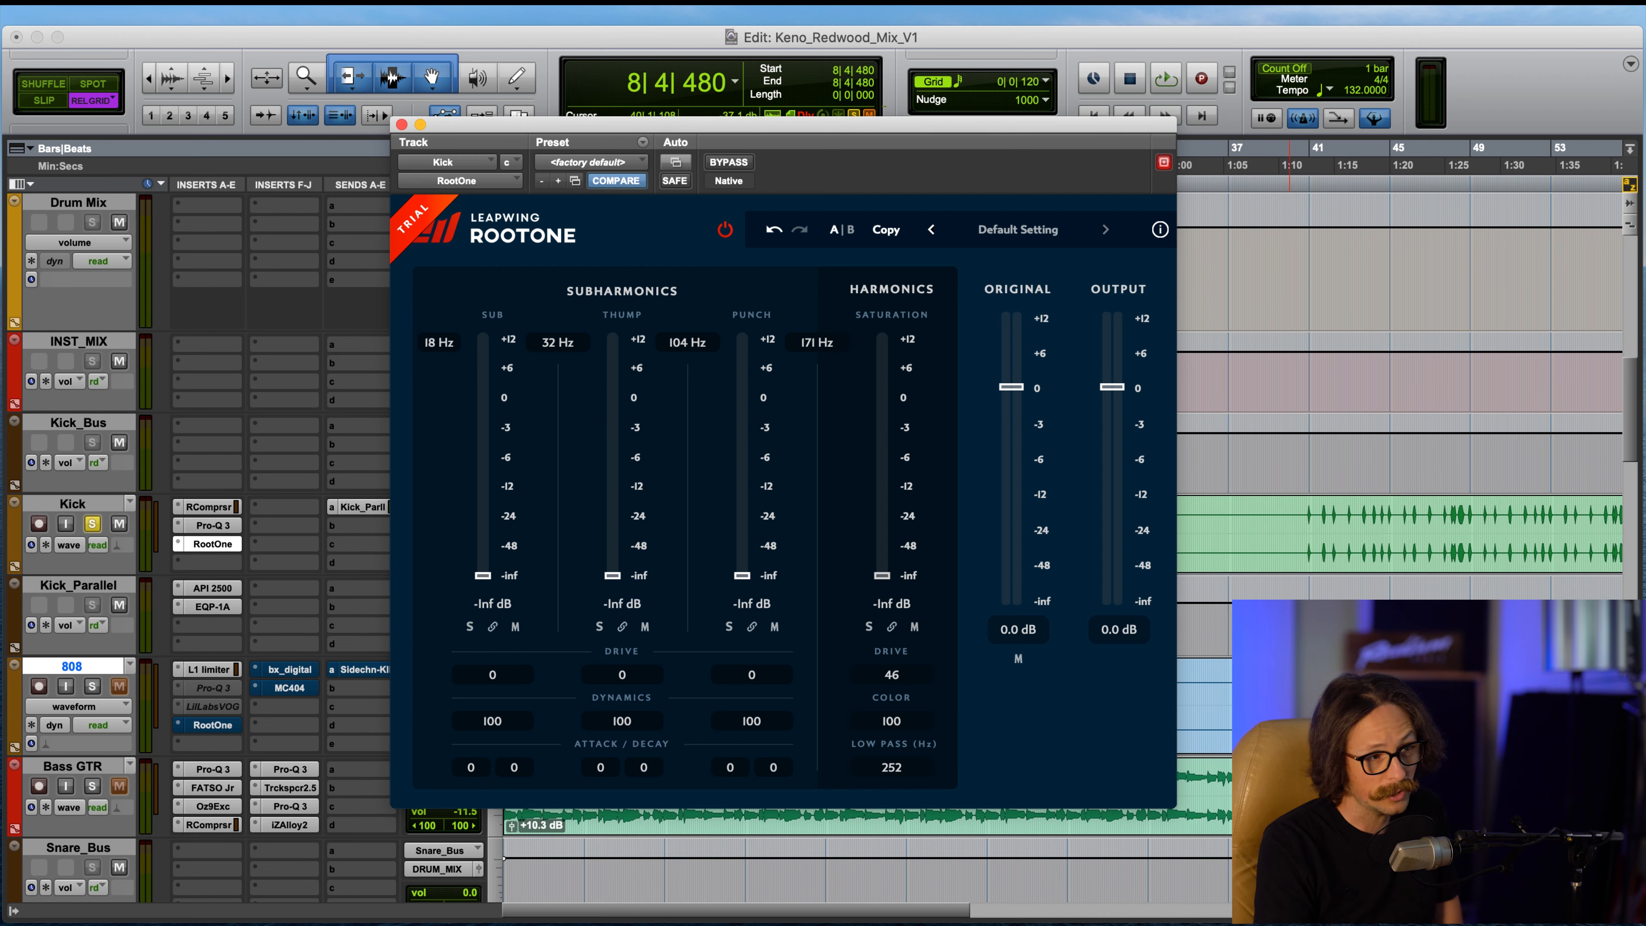
Step: Play the kick, raise the Sub level to 3.0 dB, and compare RootOne bypassed and active
key(space)
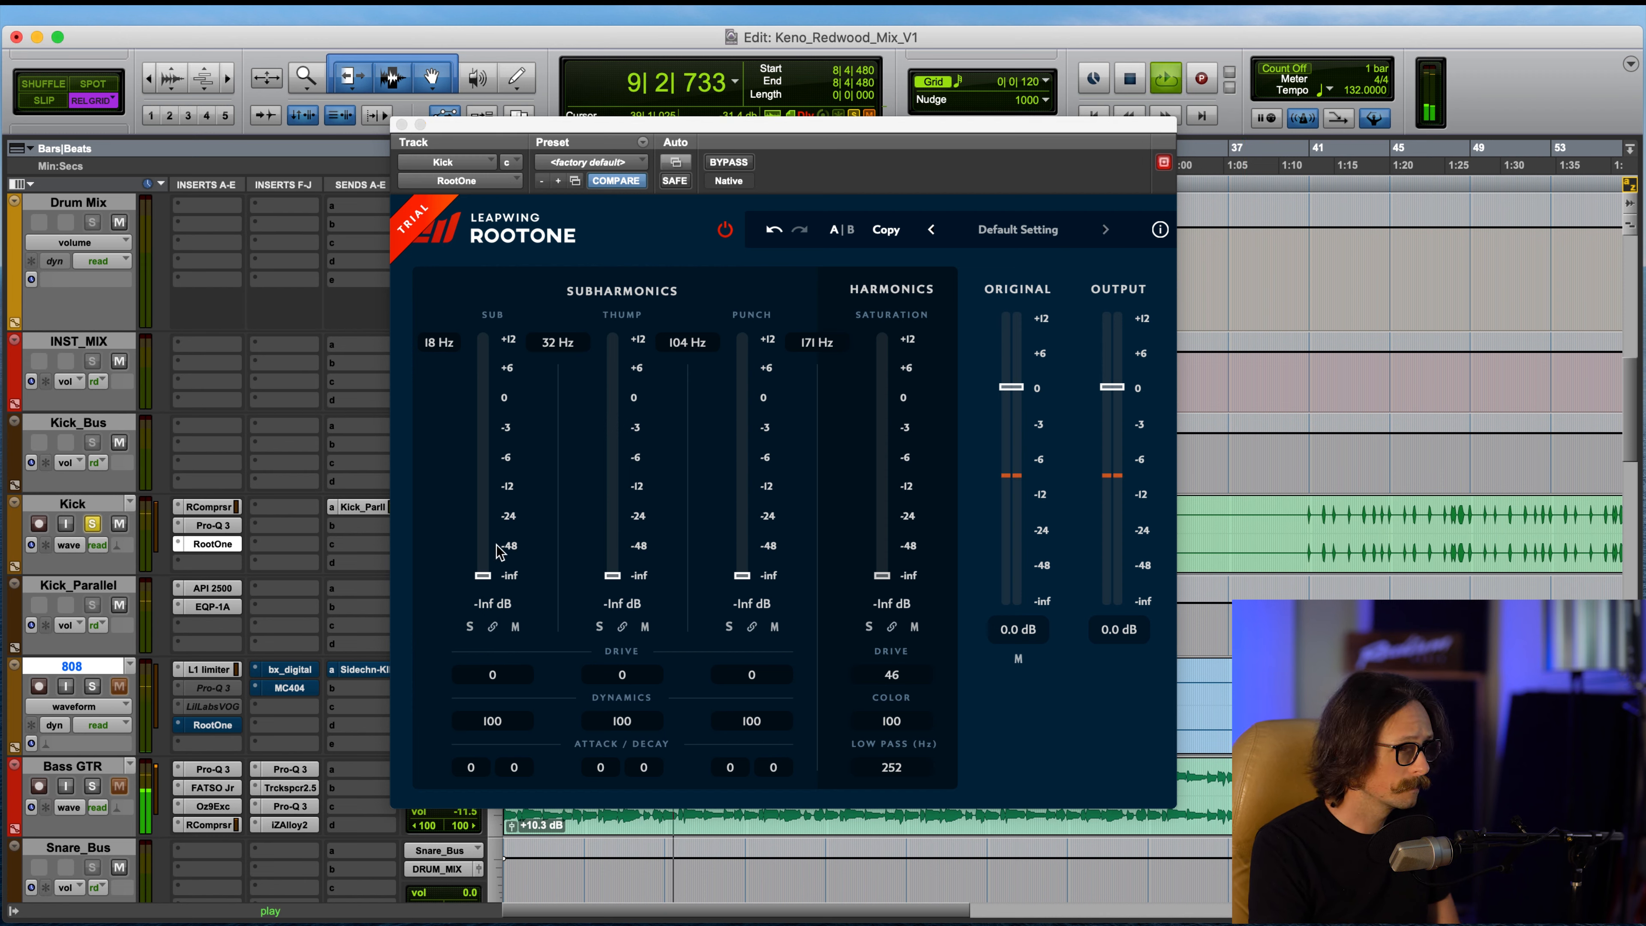
drag(482, 575, 497, 368)
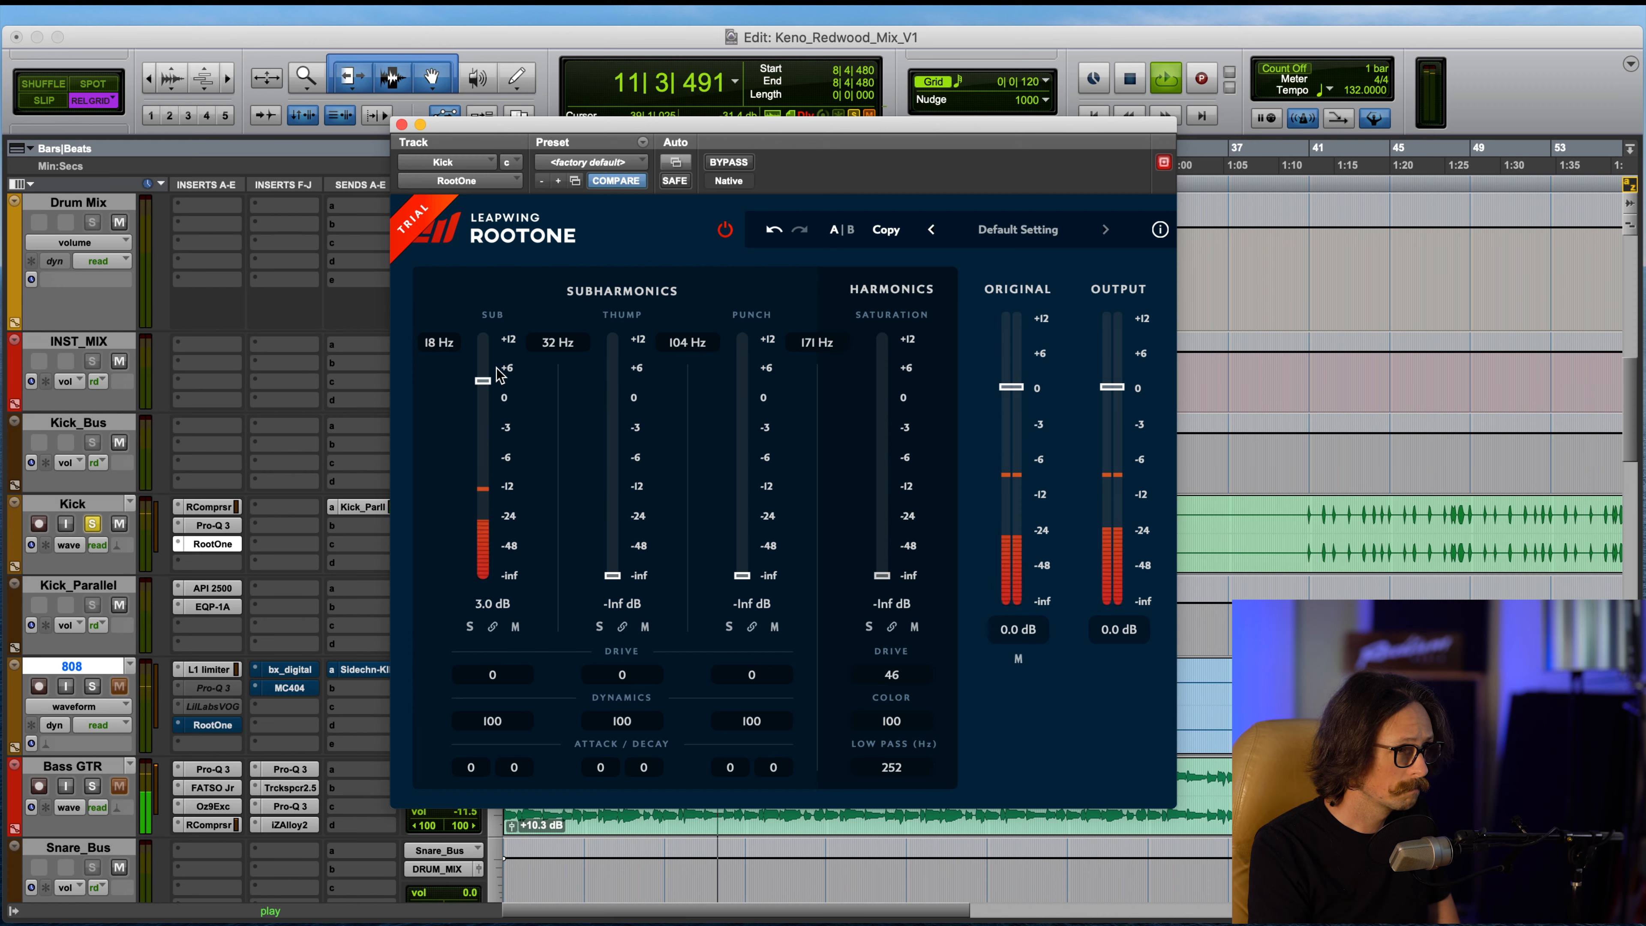
click(726, 163)
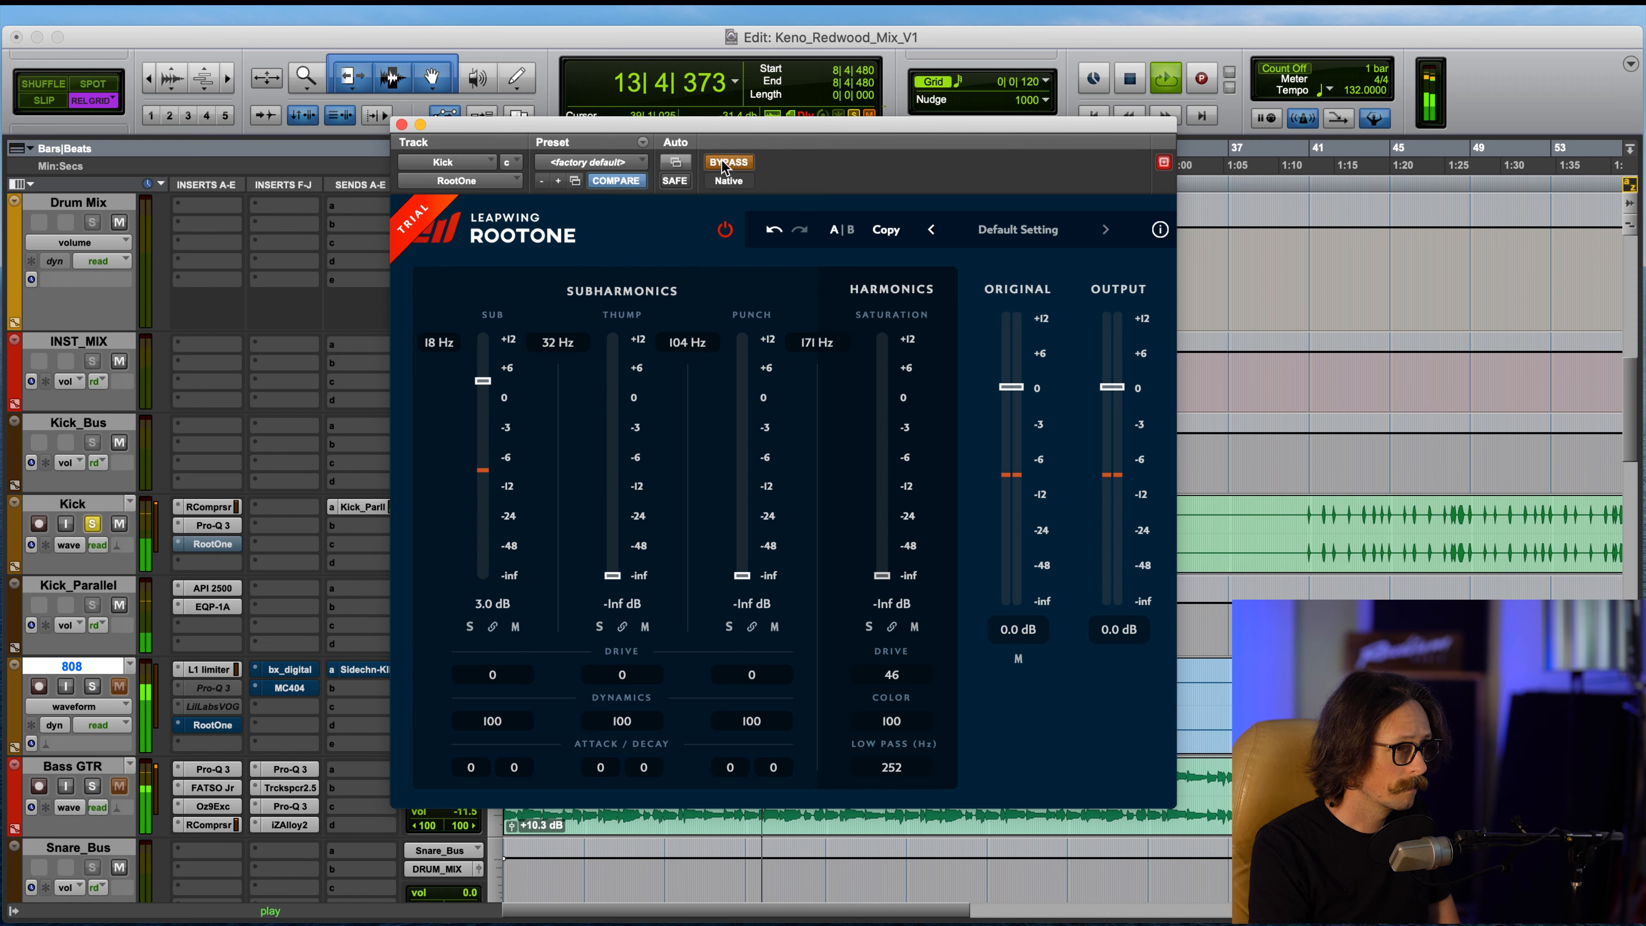
click(725, 162)
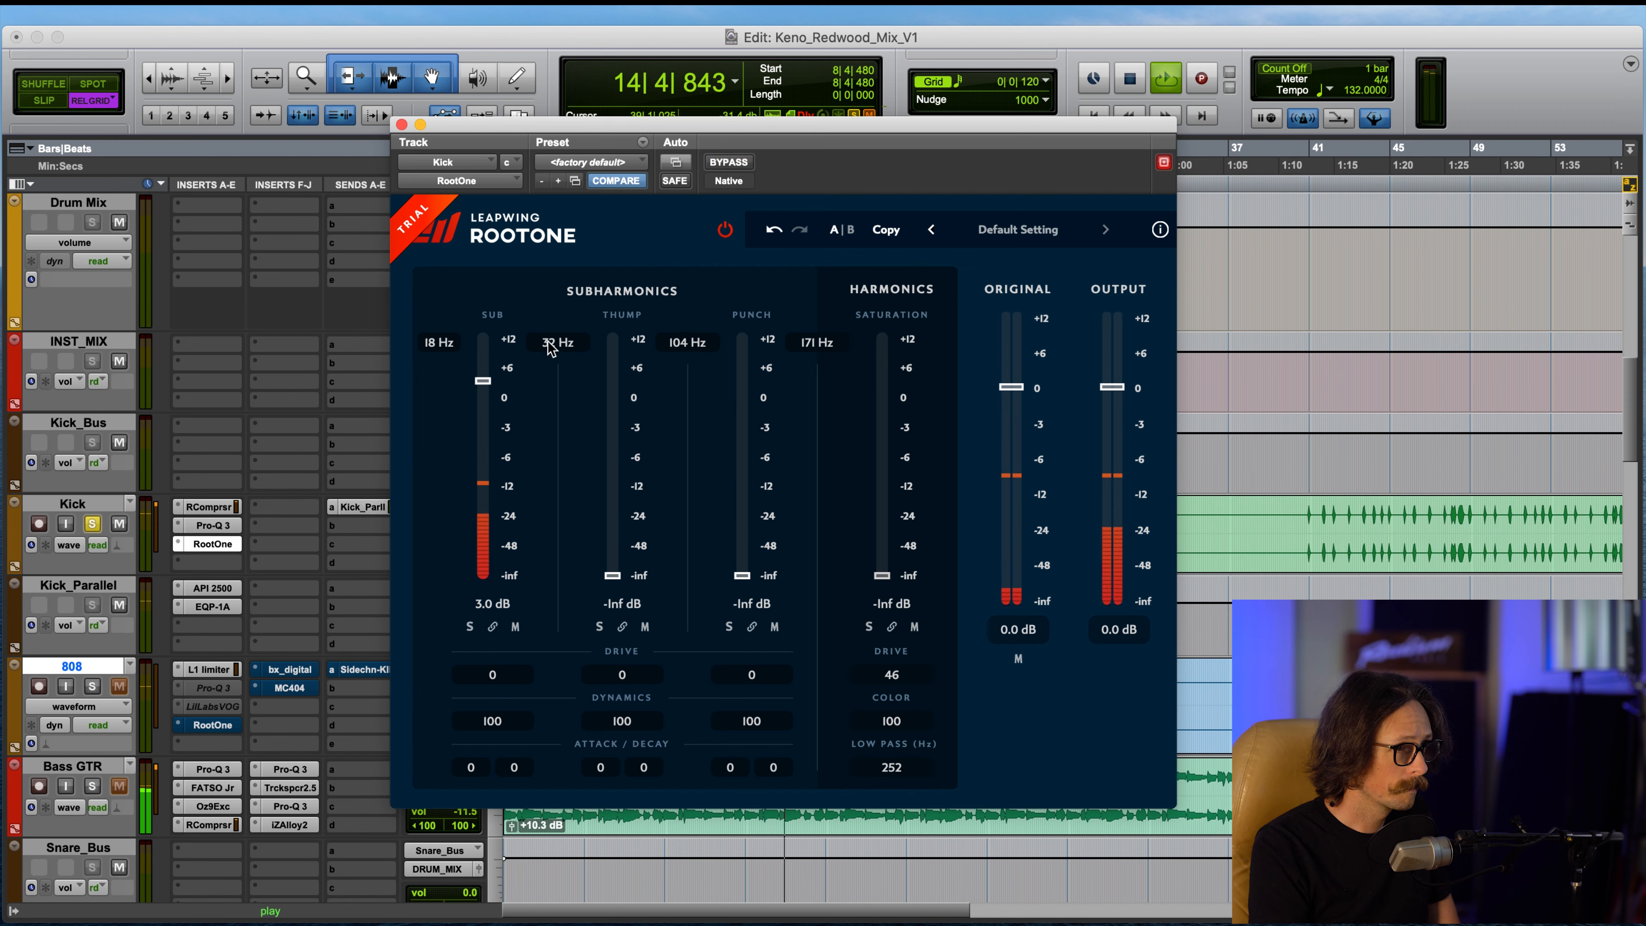
Step: Try the Sub/Thump crossover frequency at 42 Hz and 32 Hz during playback, and settle on 50 Hz
drag(553, 352, 554, 238)
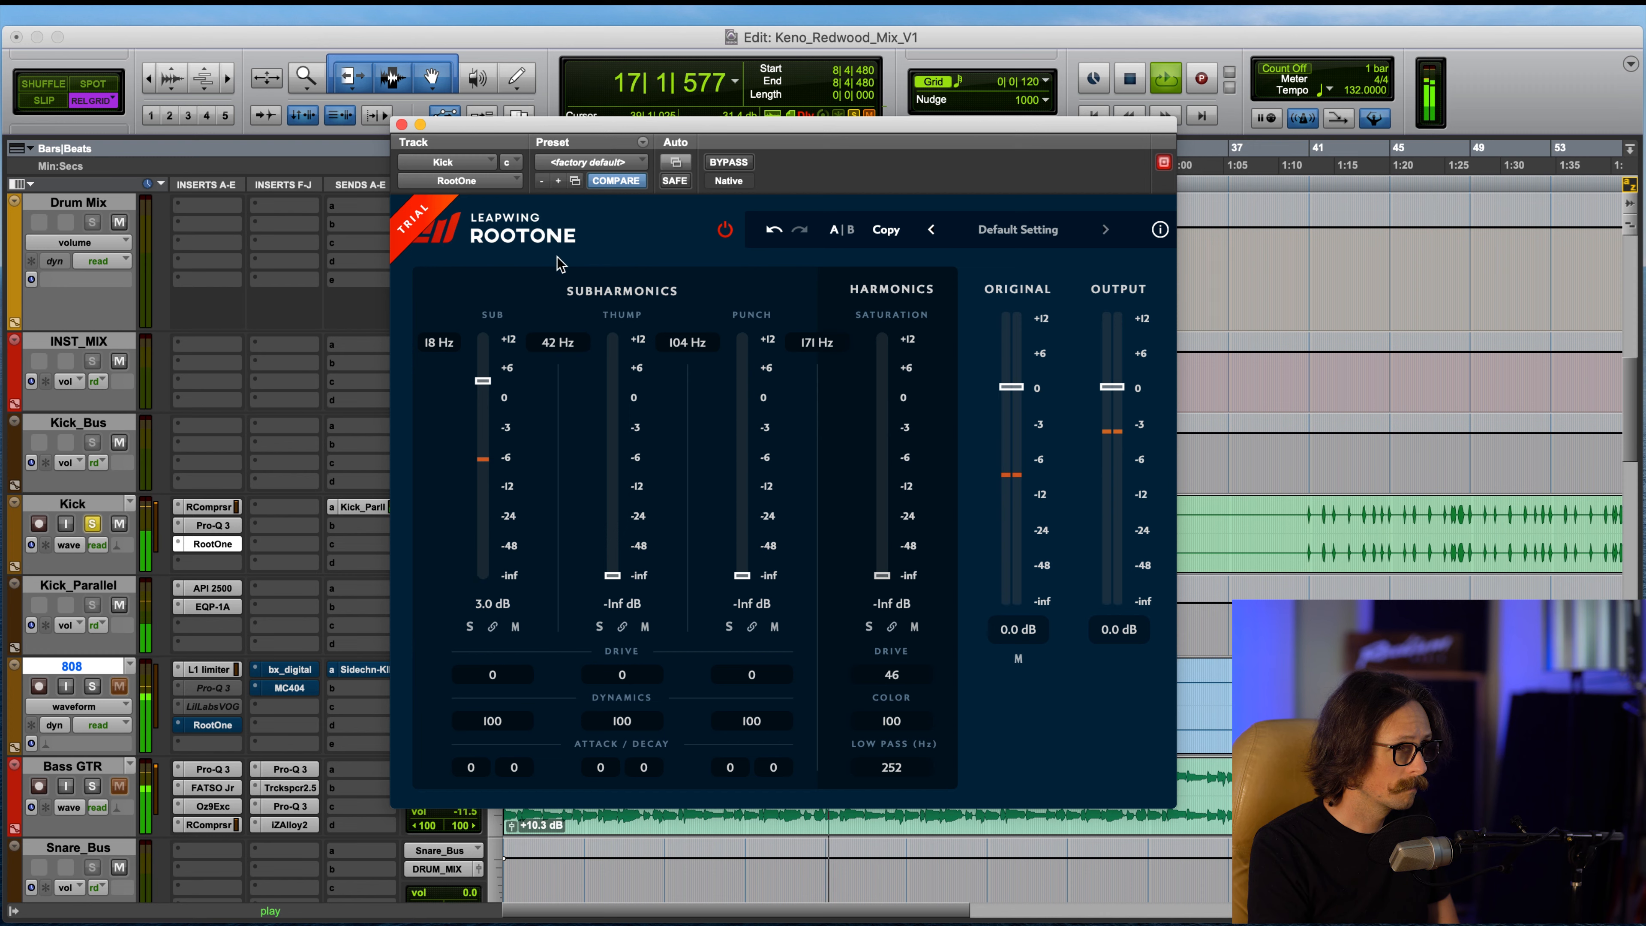
double_click(558, 341)
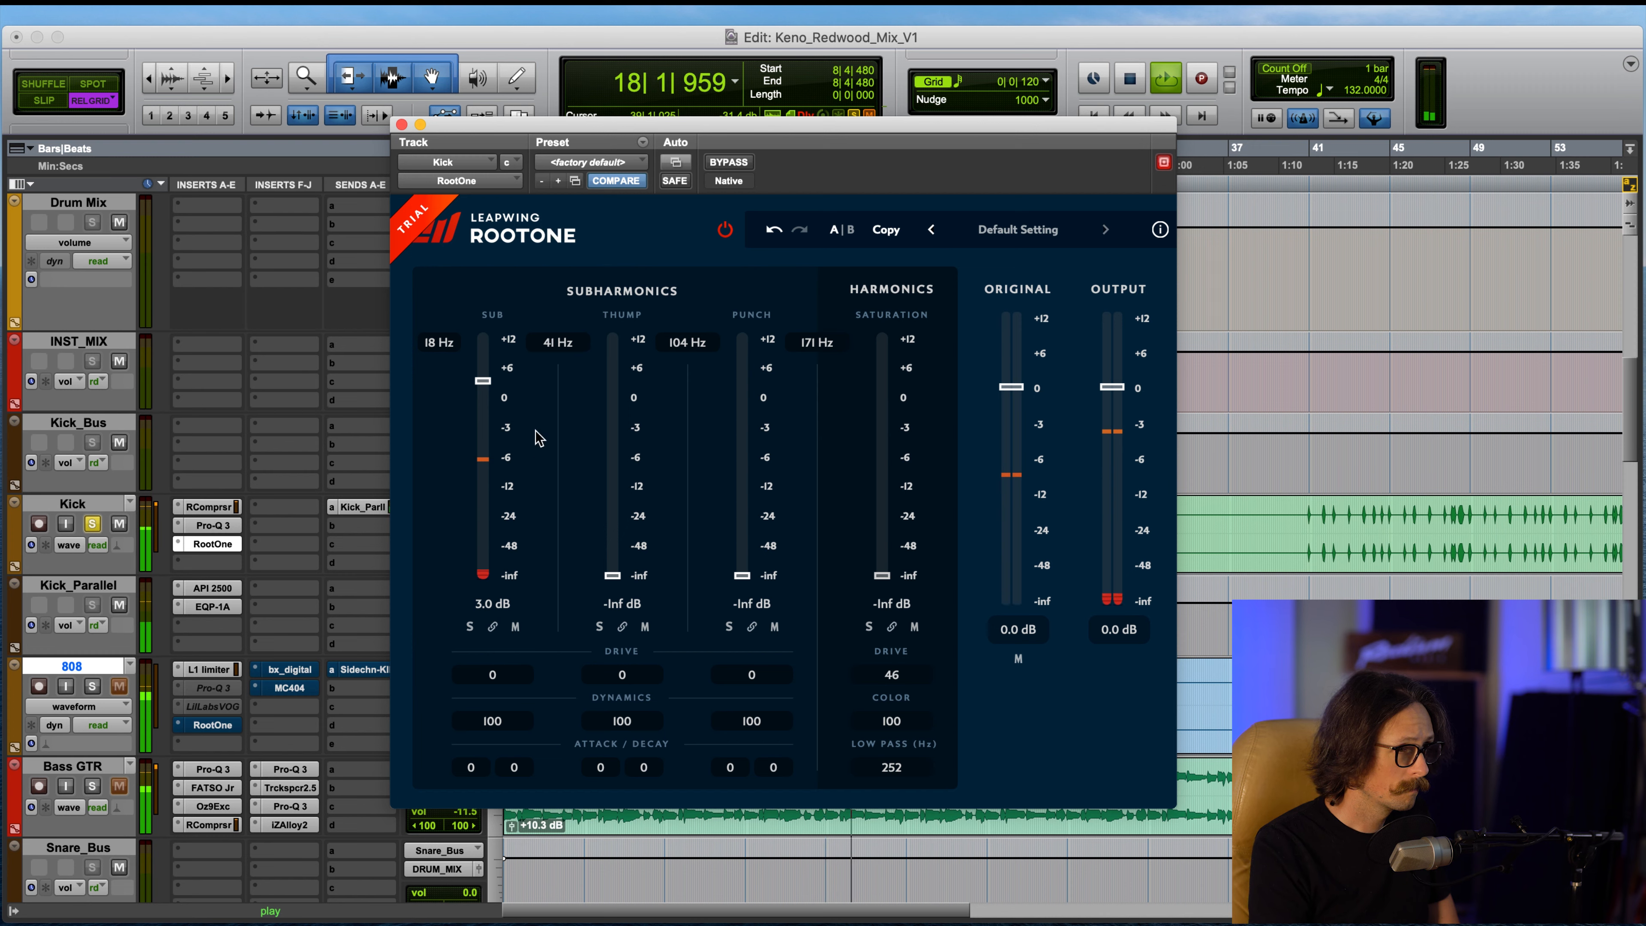
drag(542, 368, 499, 365)
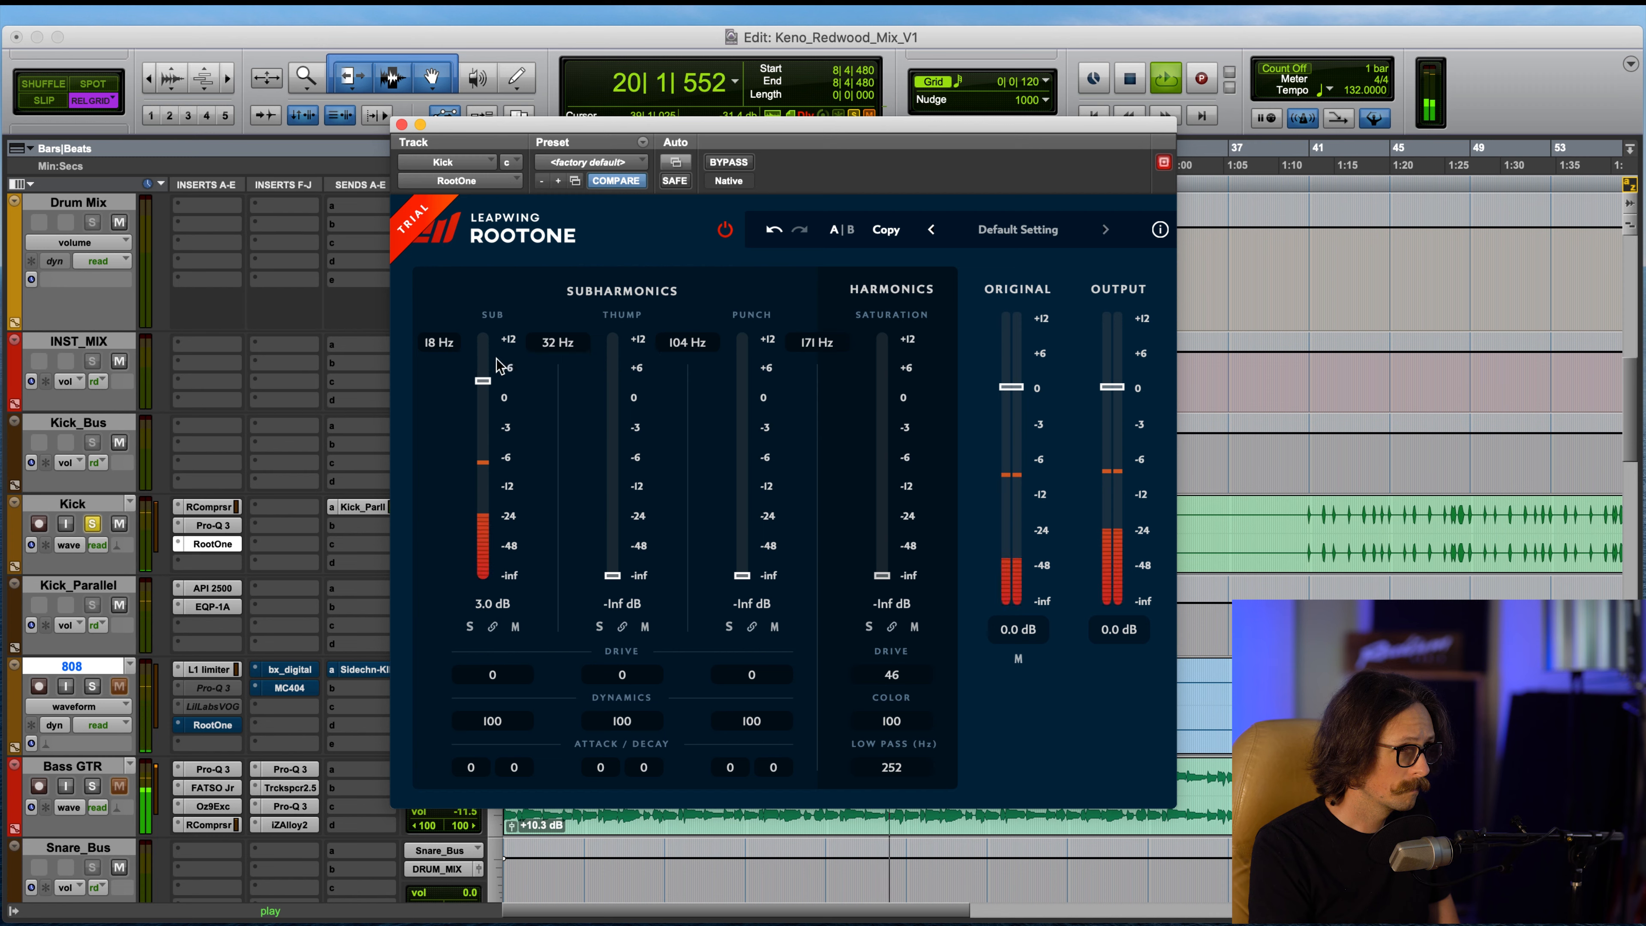
double_click(552, 342)
drag(499, 365, 590, 355)
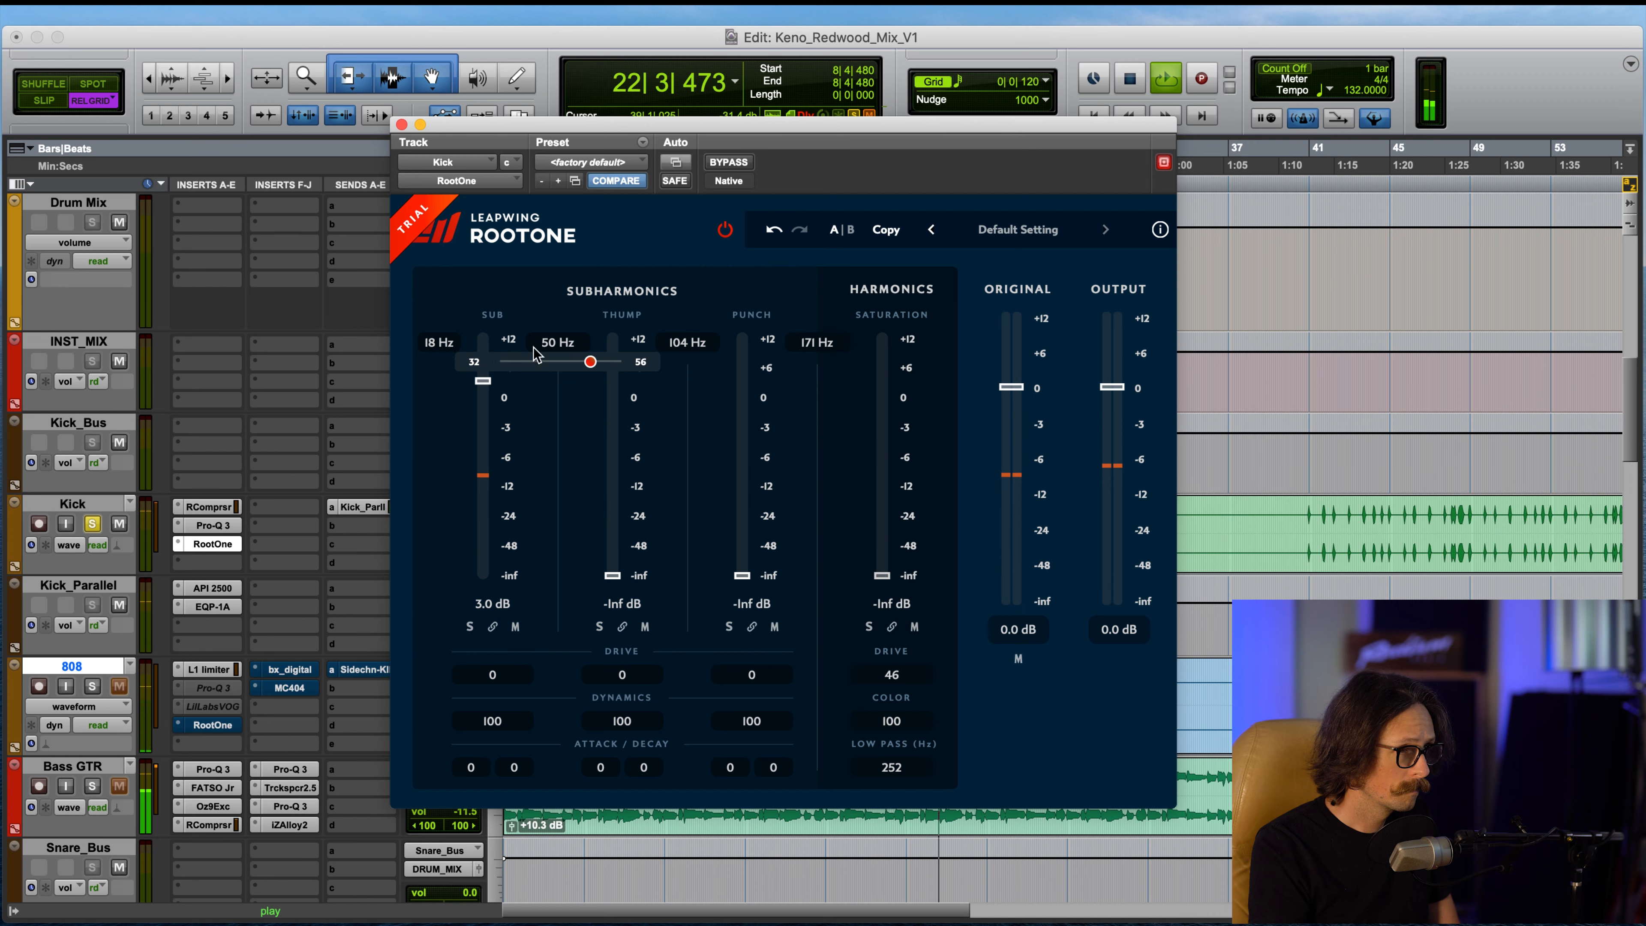
Step: Try the Sub level at 12.0 dB, reduce it to 6.4 dB, and stop playback
drag(483, 380, 489, 336)
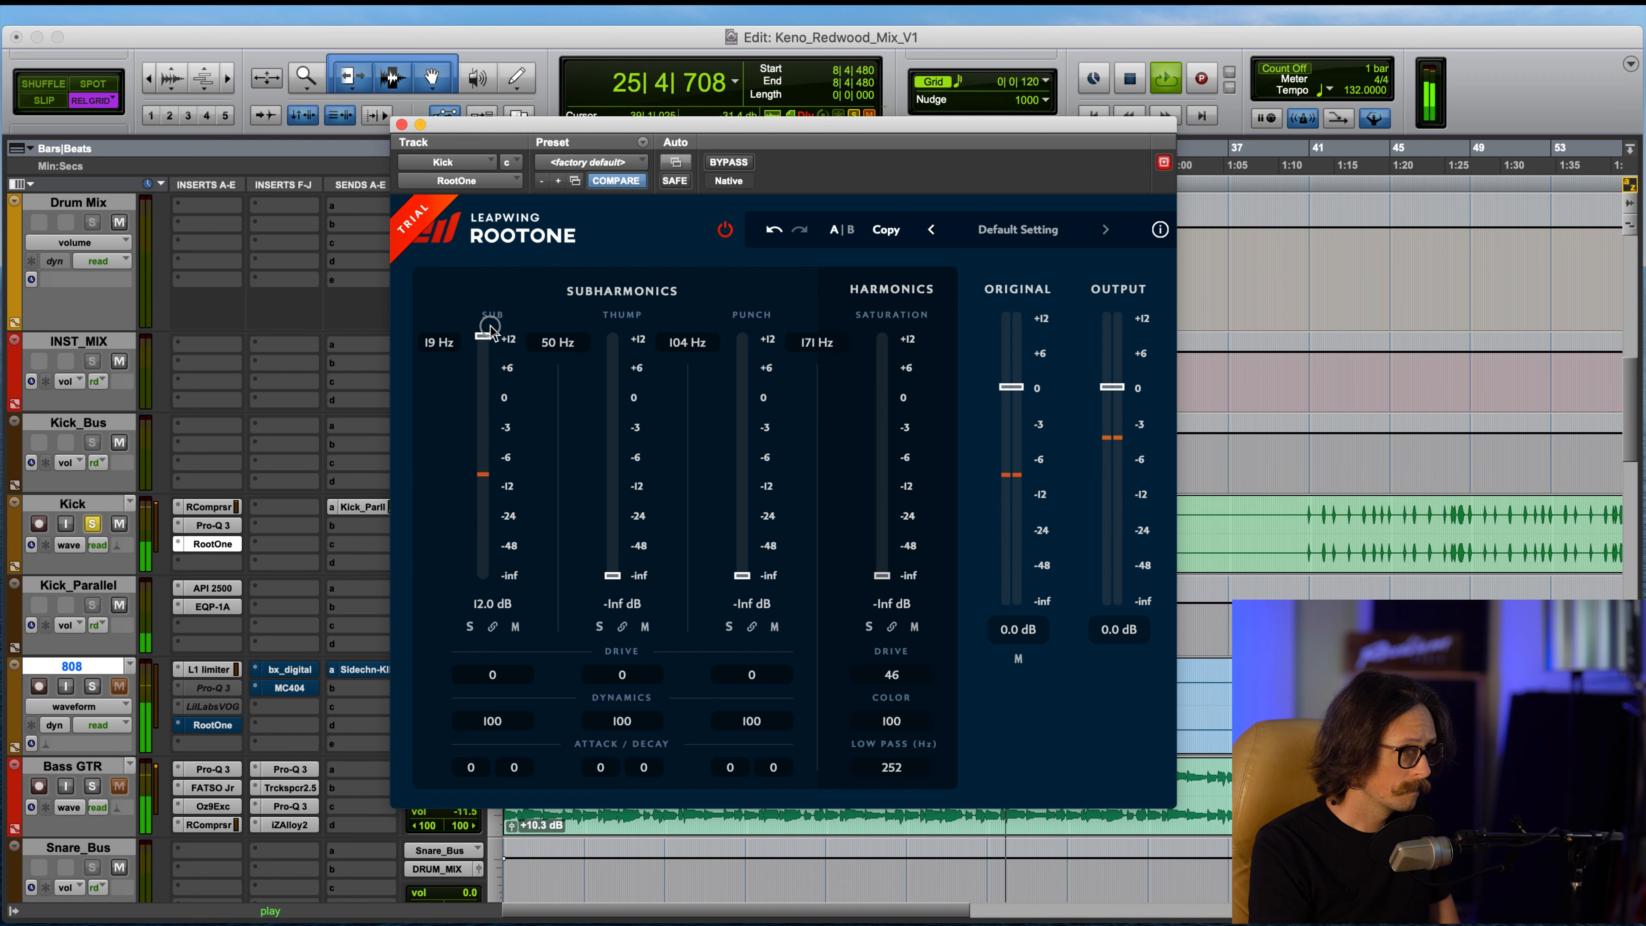
drag(490, 336, 480, 363)
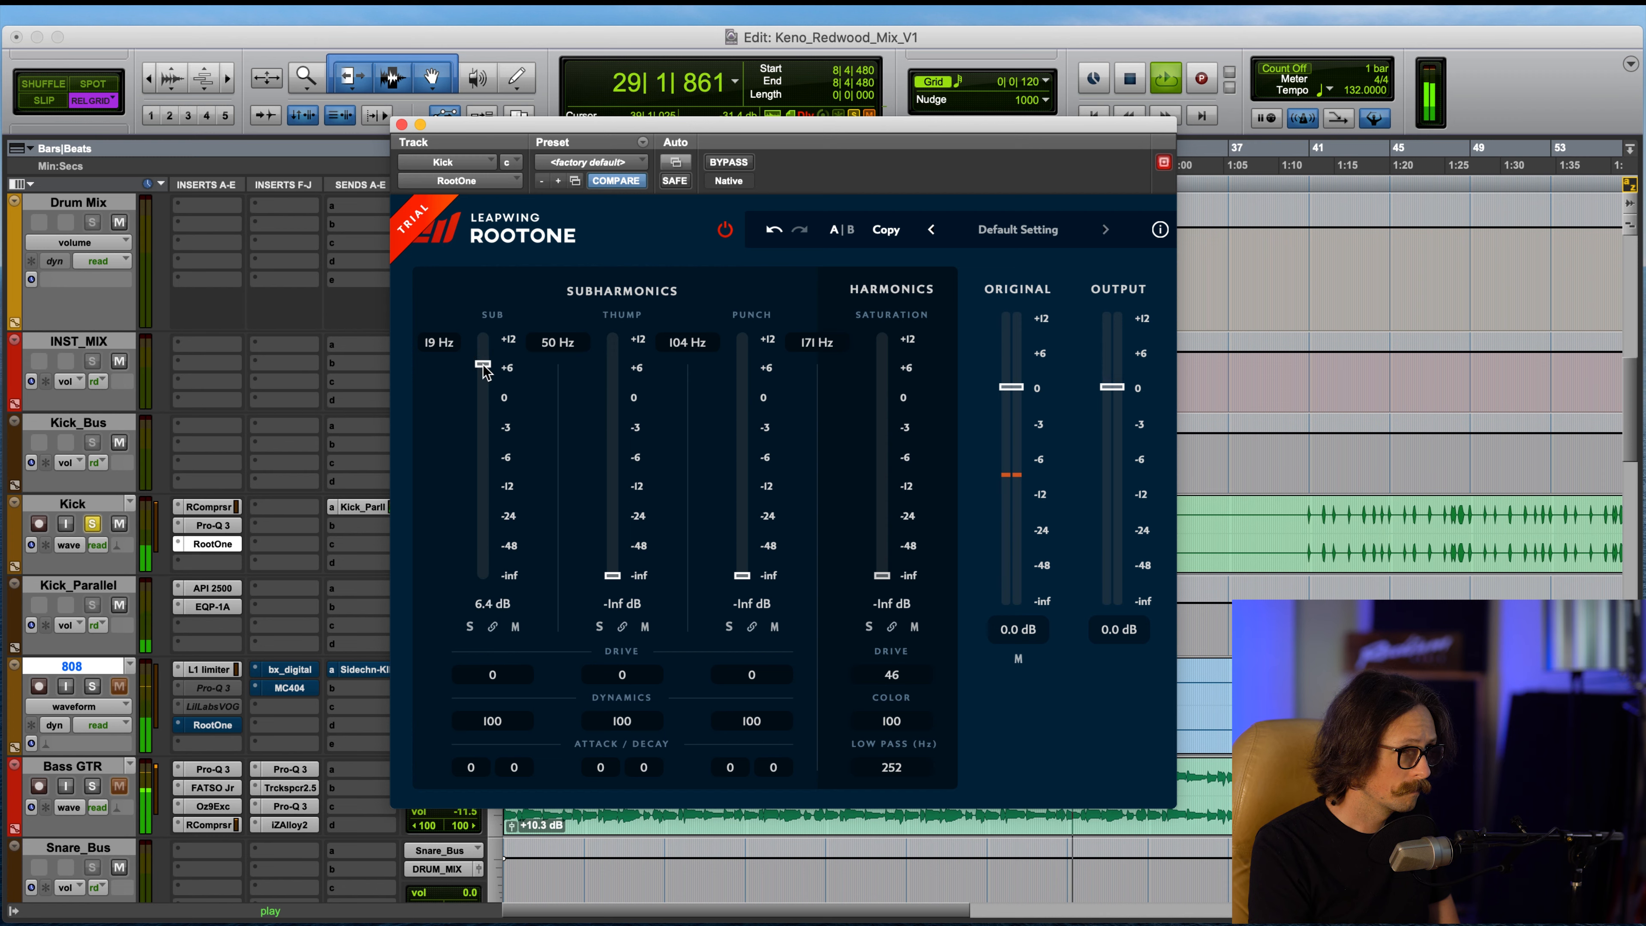
key(space)
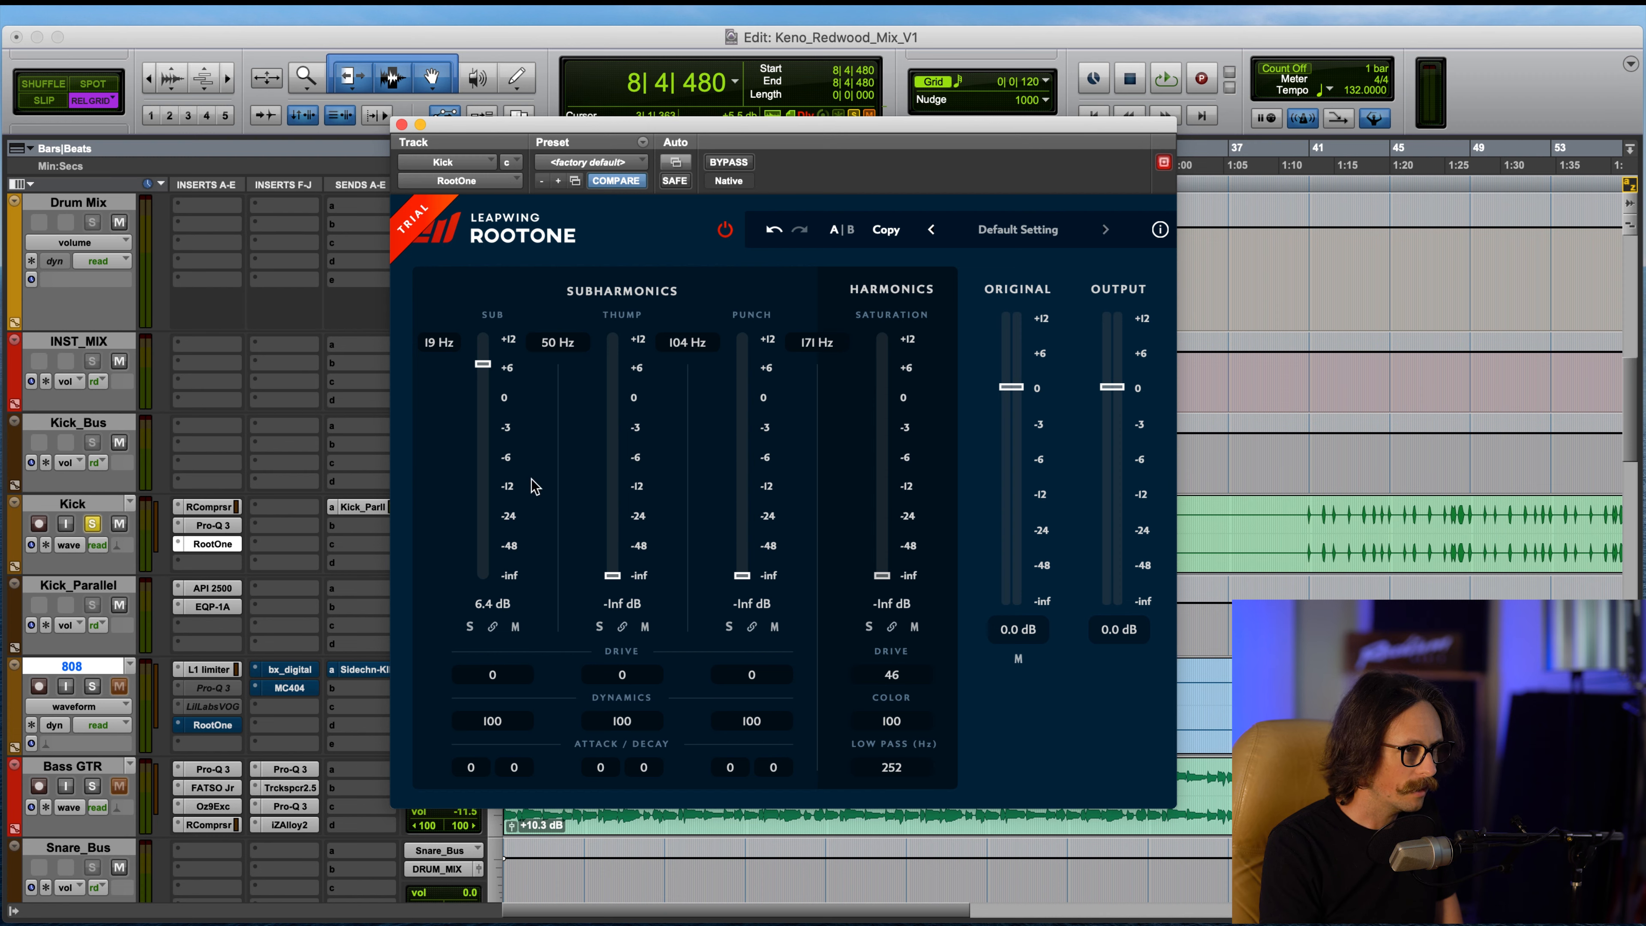
Step: Set the Sub level to -4.0 dB, Thump to 2.4 dB and Punch to -11.8 dB, and the Punch drive to 0
drag(481, 366, 453, 739)
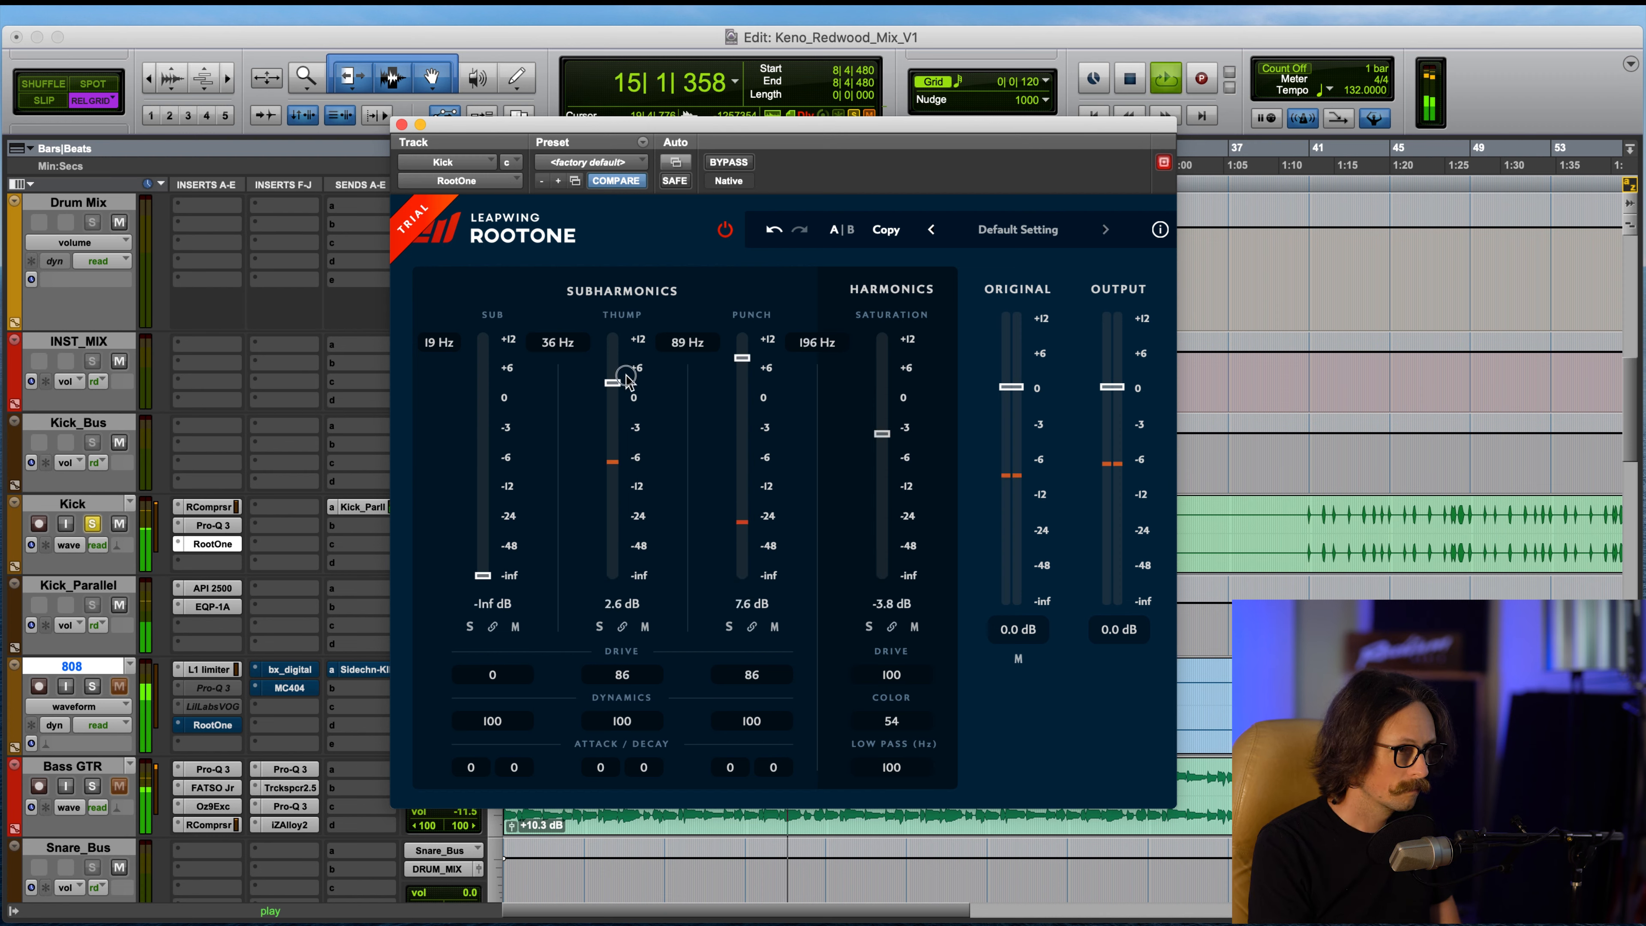
drag(612, 386, 612, 384)
drag(742, 369, 742, 497)
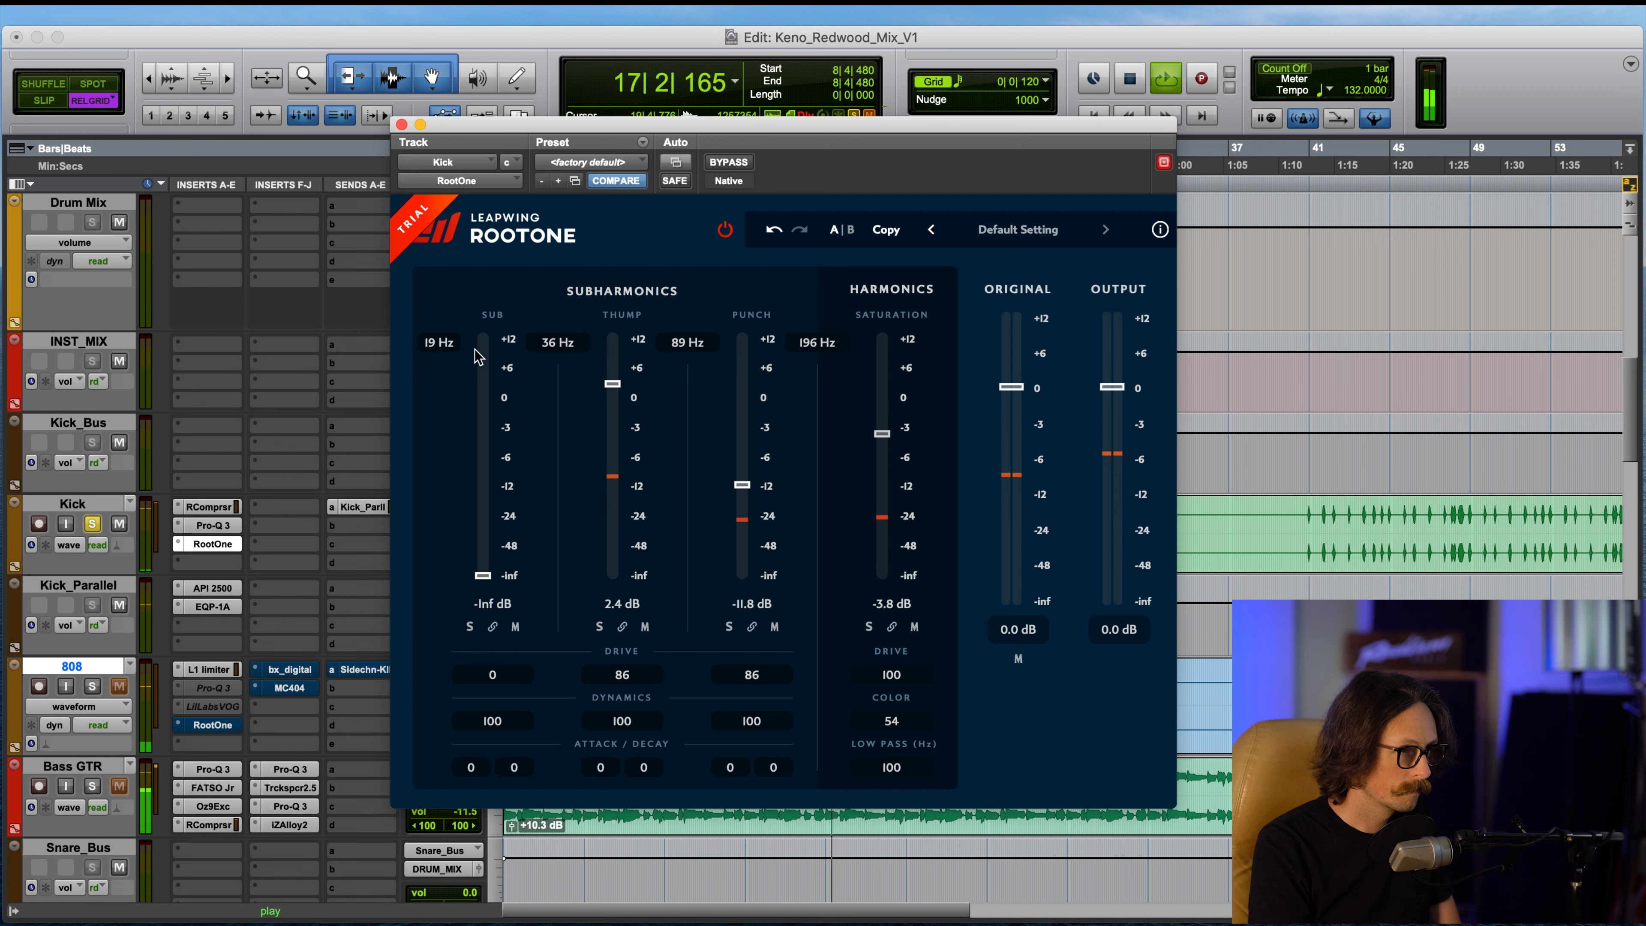
drag(482, 574, 481, 435)
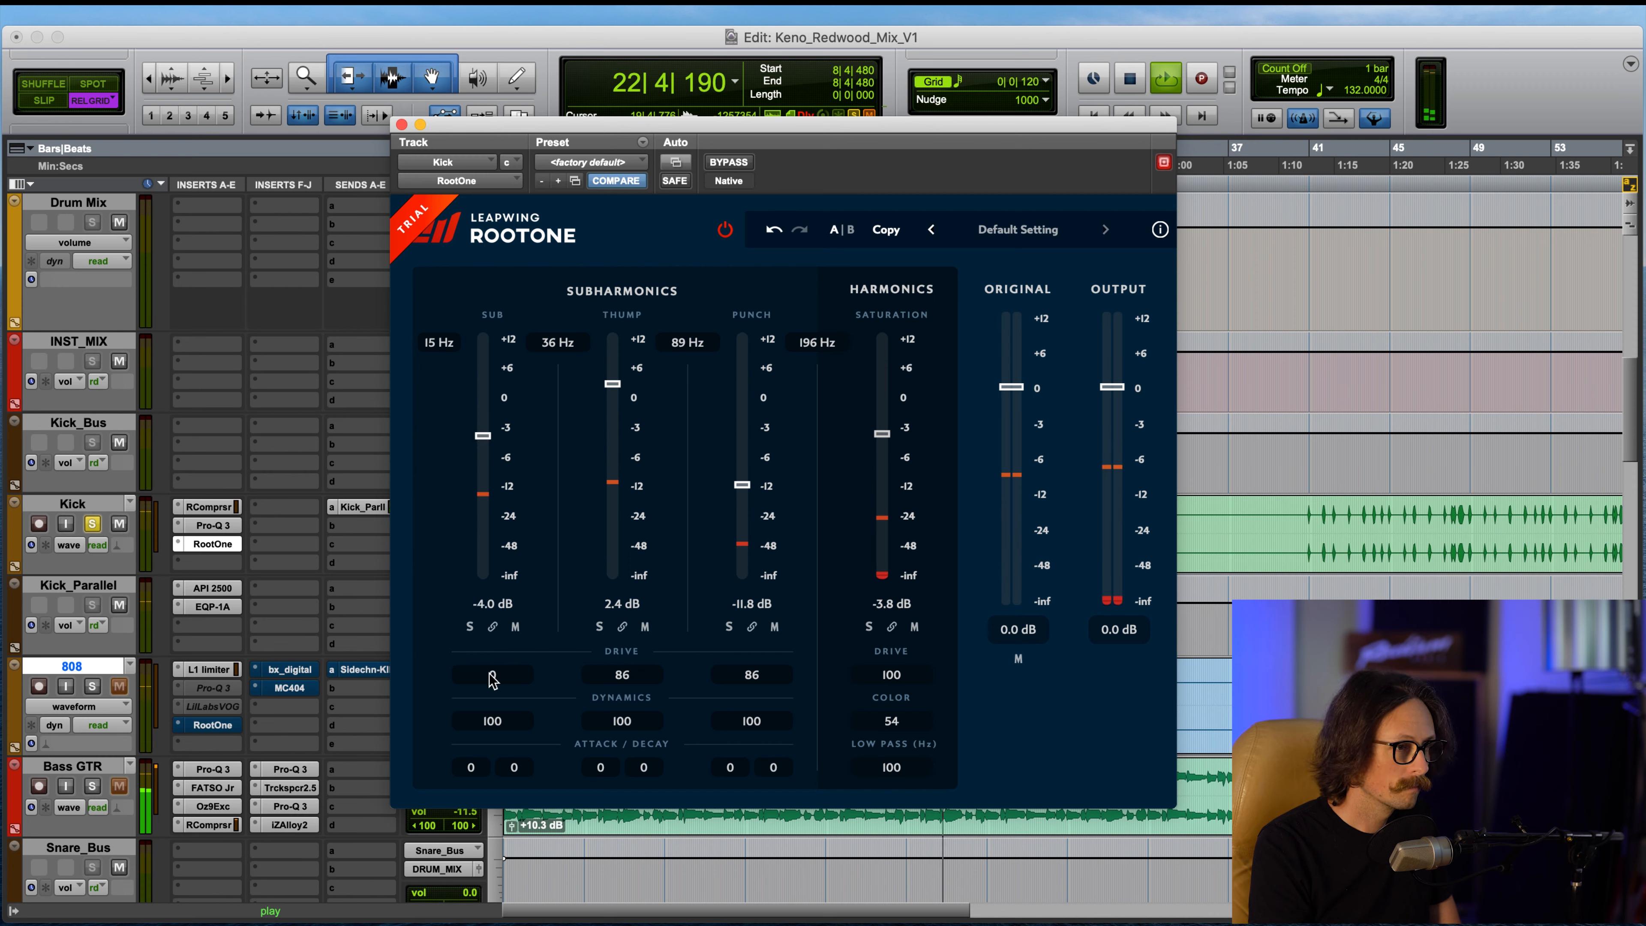
drag(734, 678, 736, 777)
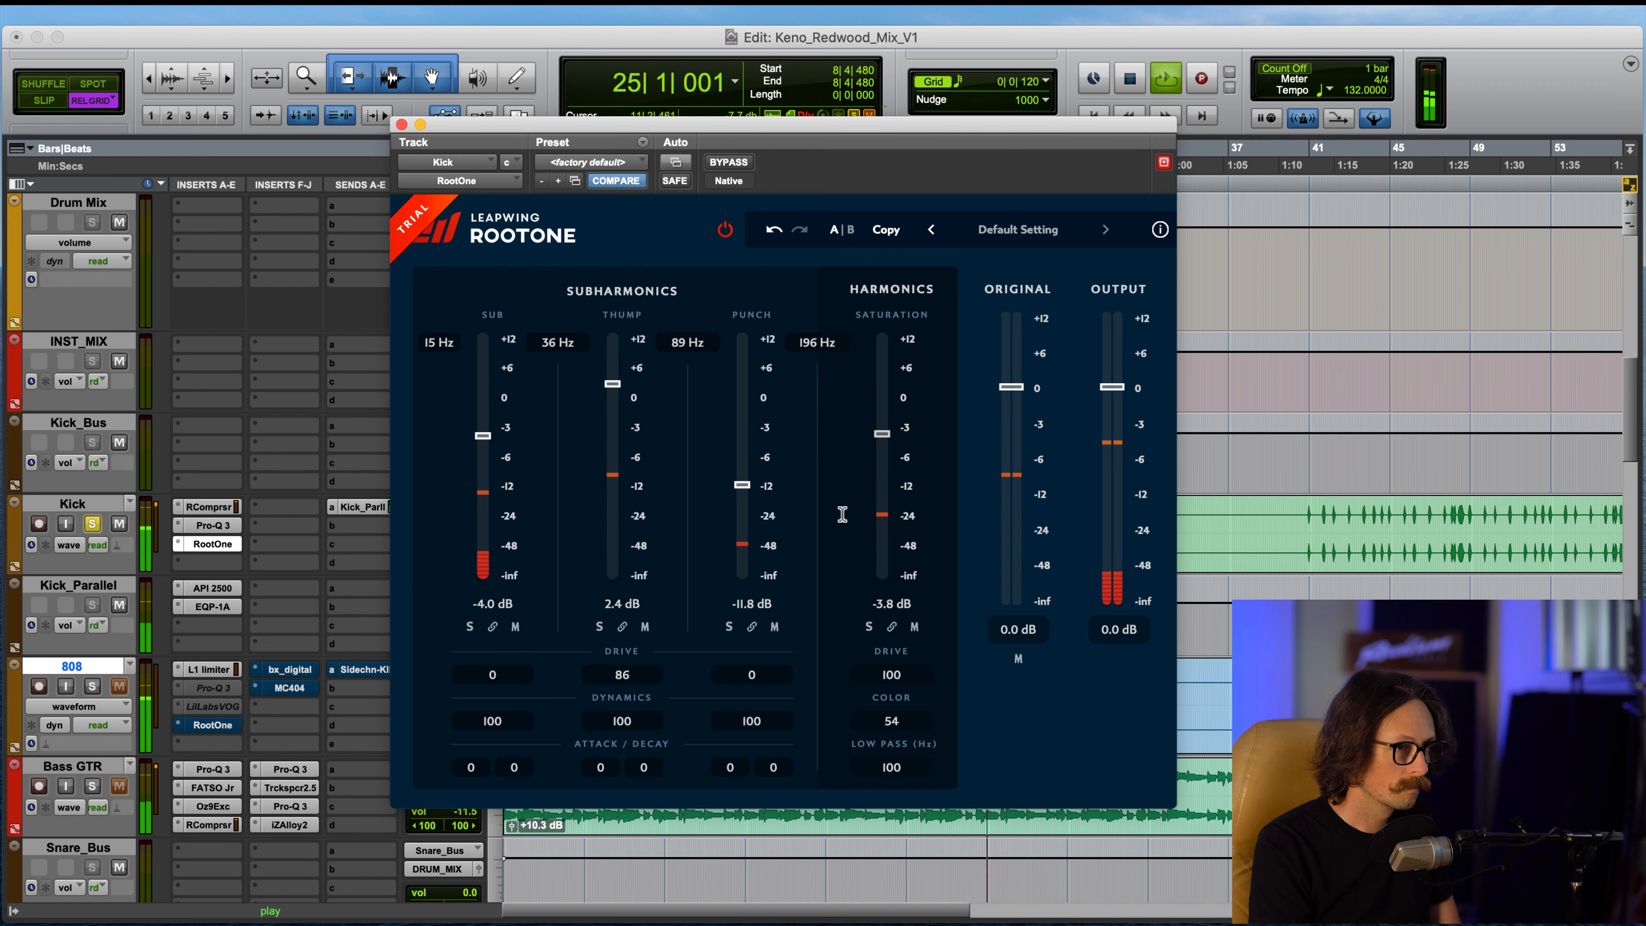
Step: Set Saturation to -3.2 dB with drive 48 and color 67, and compare the kick with RootOne bypassed and active
mouse_move(882, 434)
mouse_down()
mouse_move(894, 337)
mouse_move(897, 426)
mouse_up()
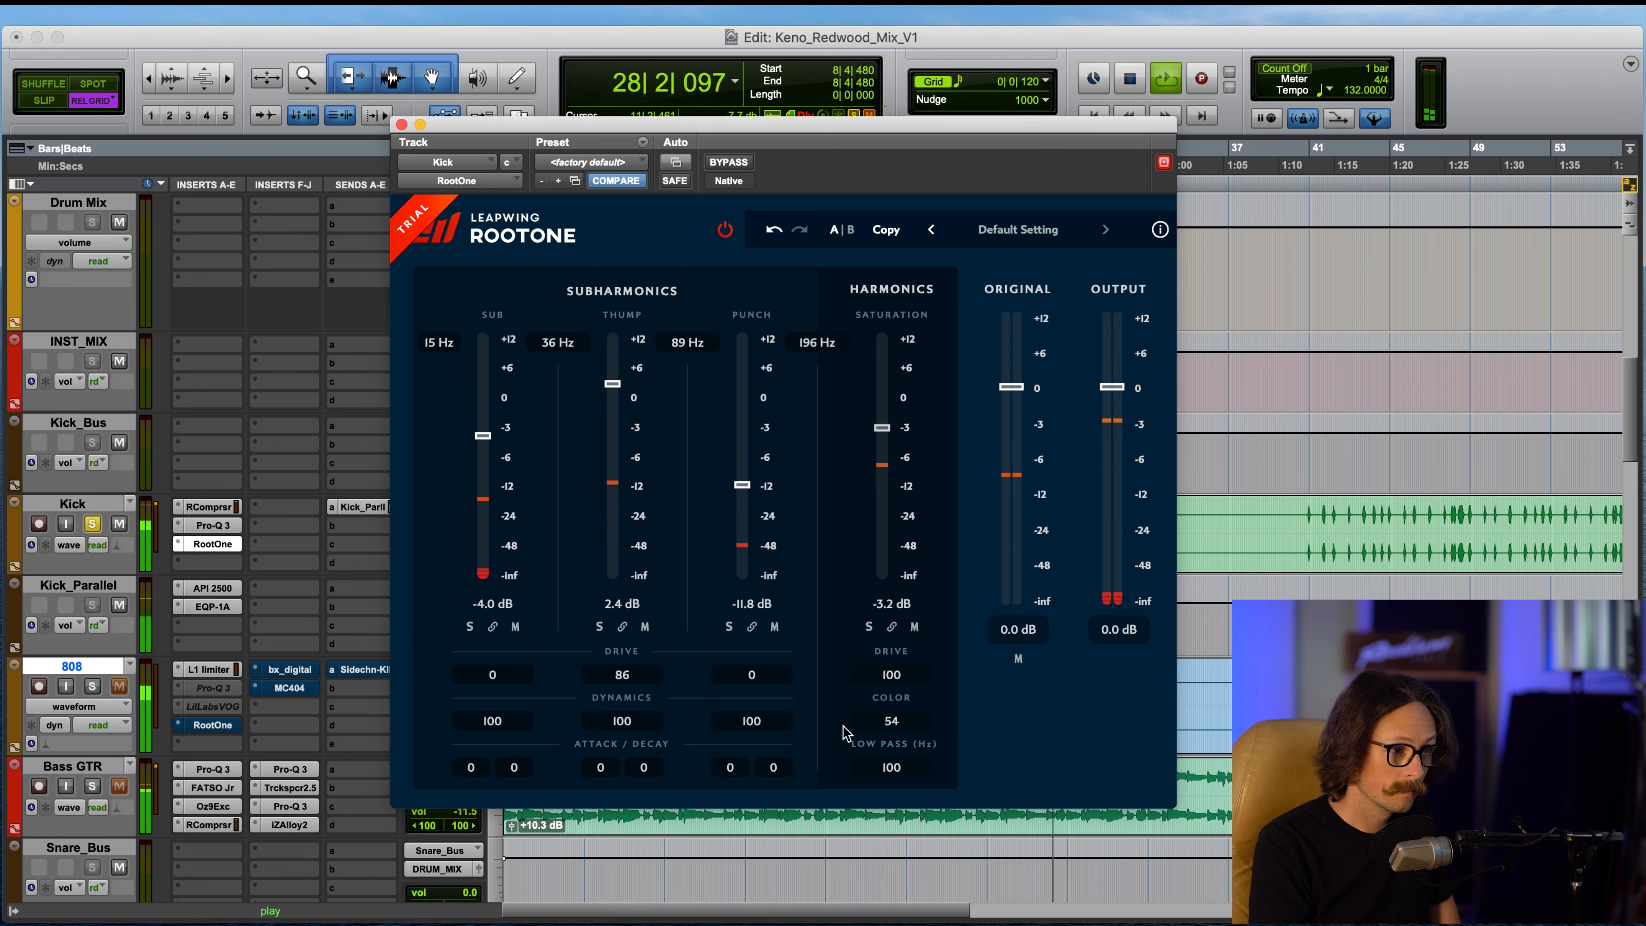
drag(890, 676, 904, 707)
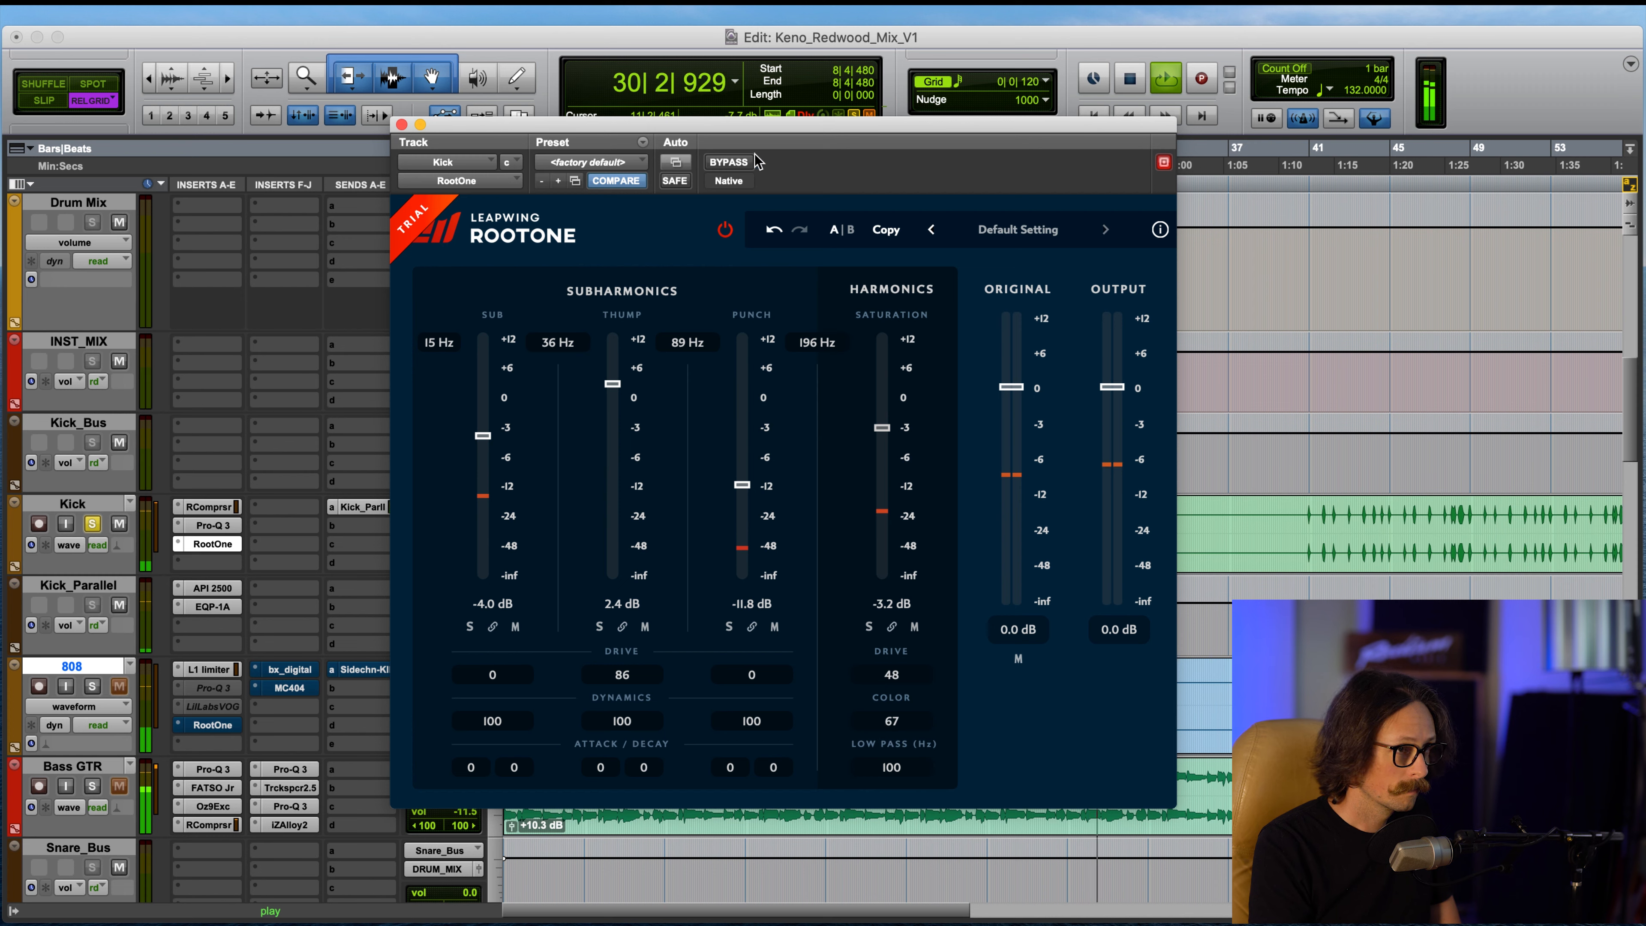
click(743, 164)
click(743, 165)
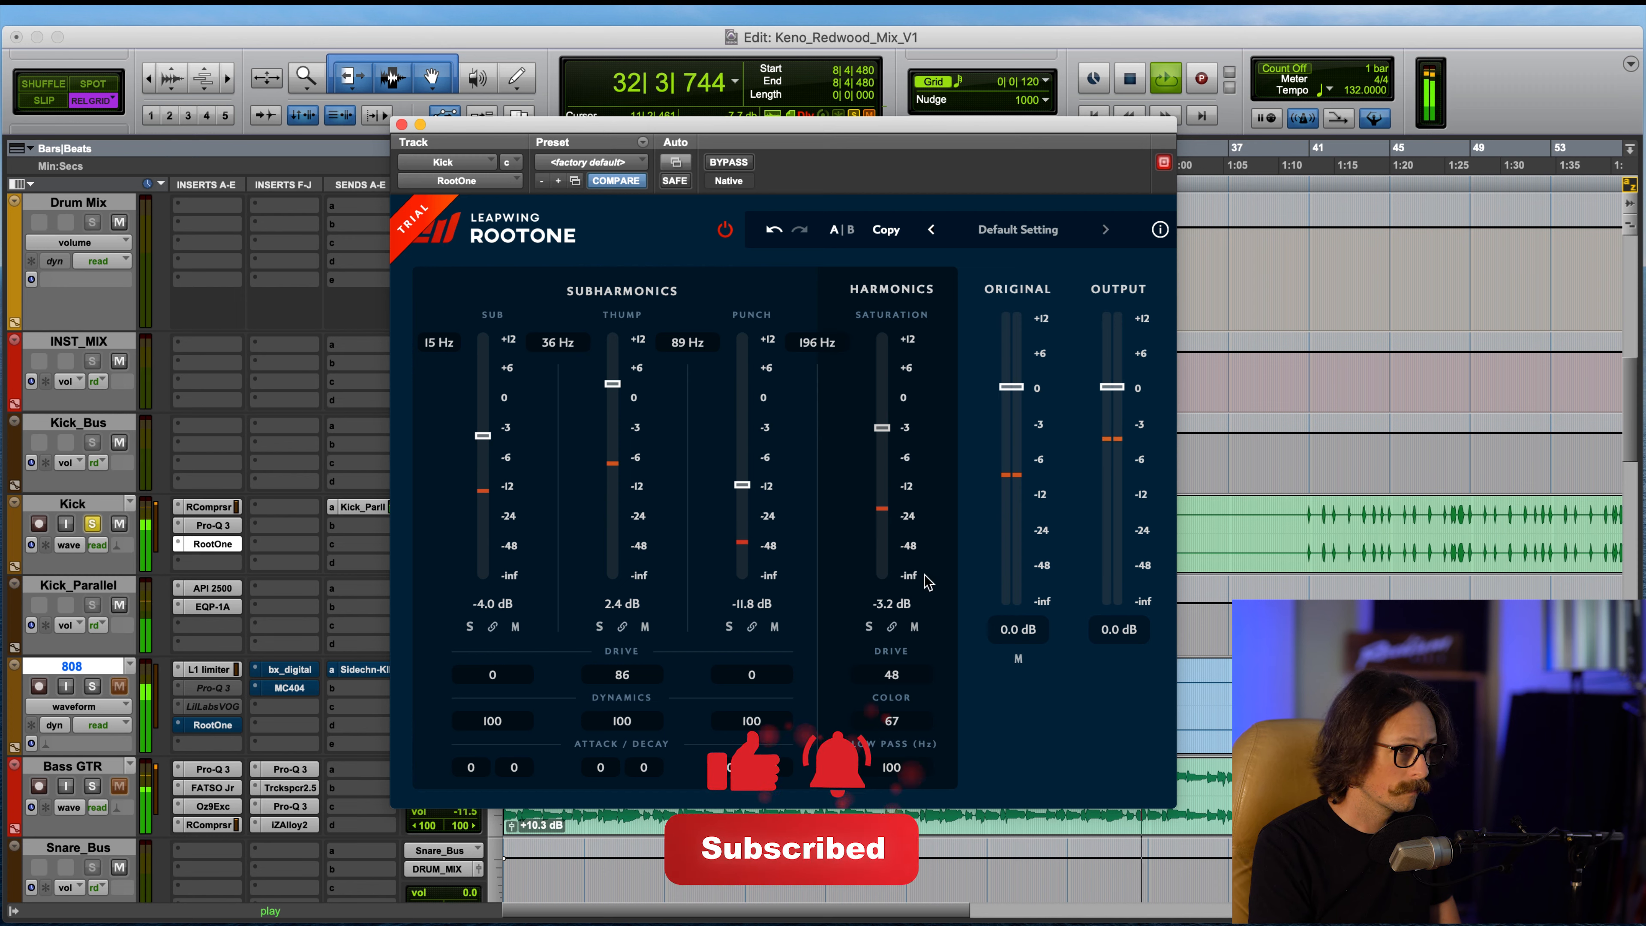
Step: Stop playback, try the Saturation color at 0 and 100, and set it to 35
key(space)
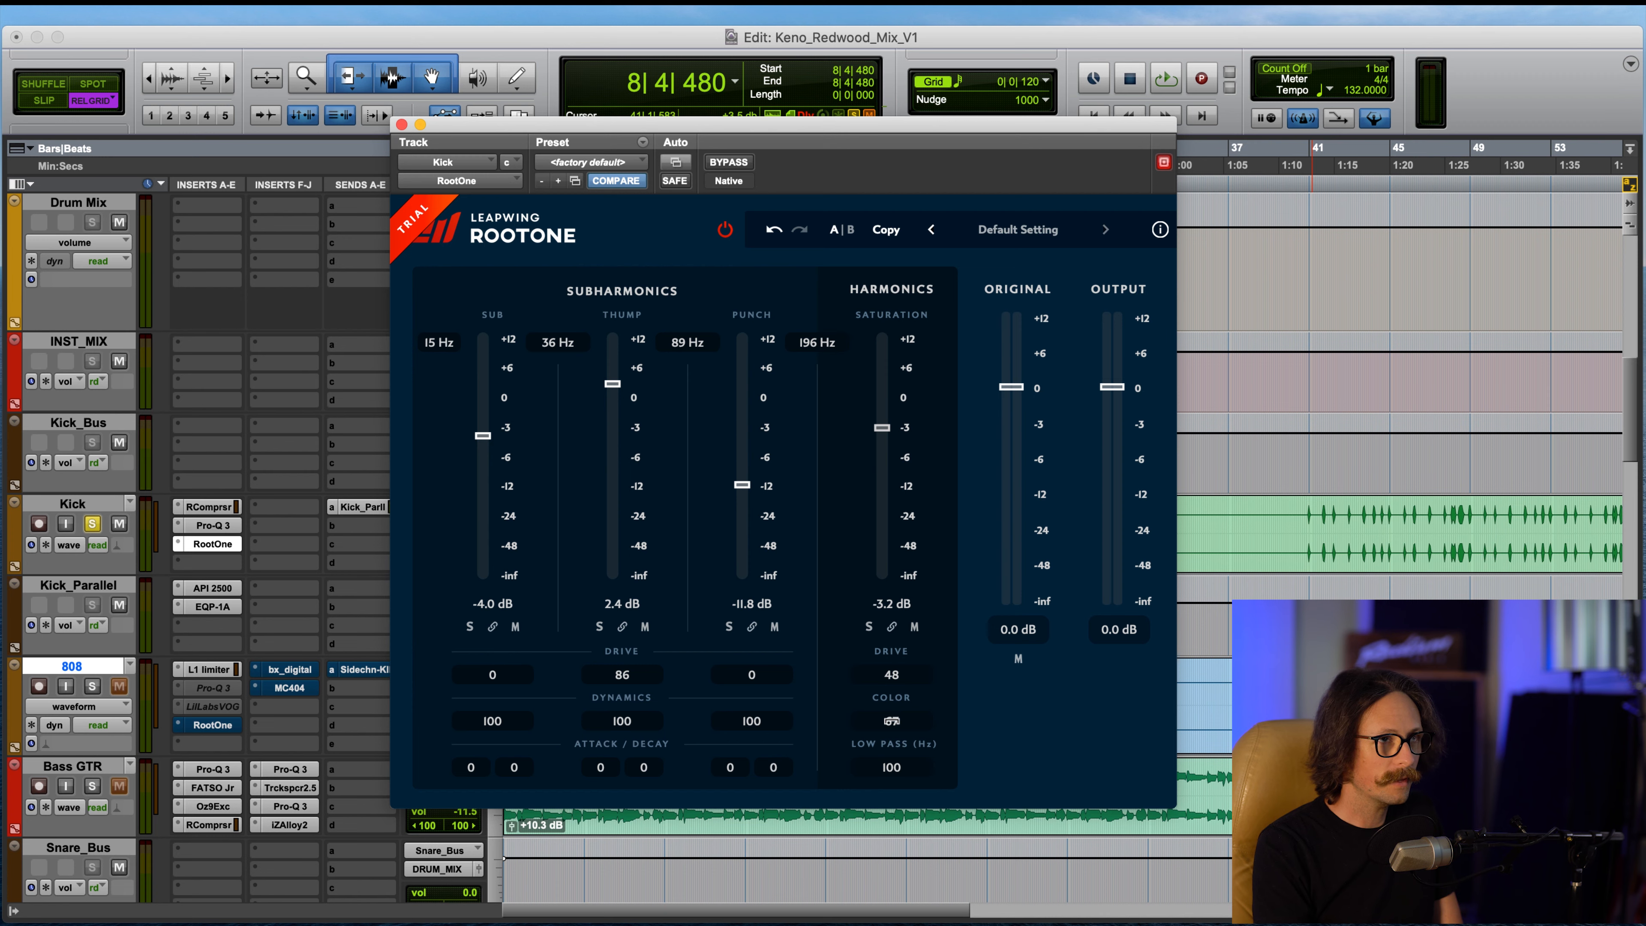
drag(892, 721, 631, 722)
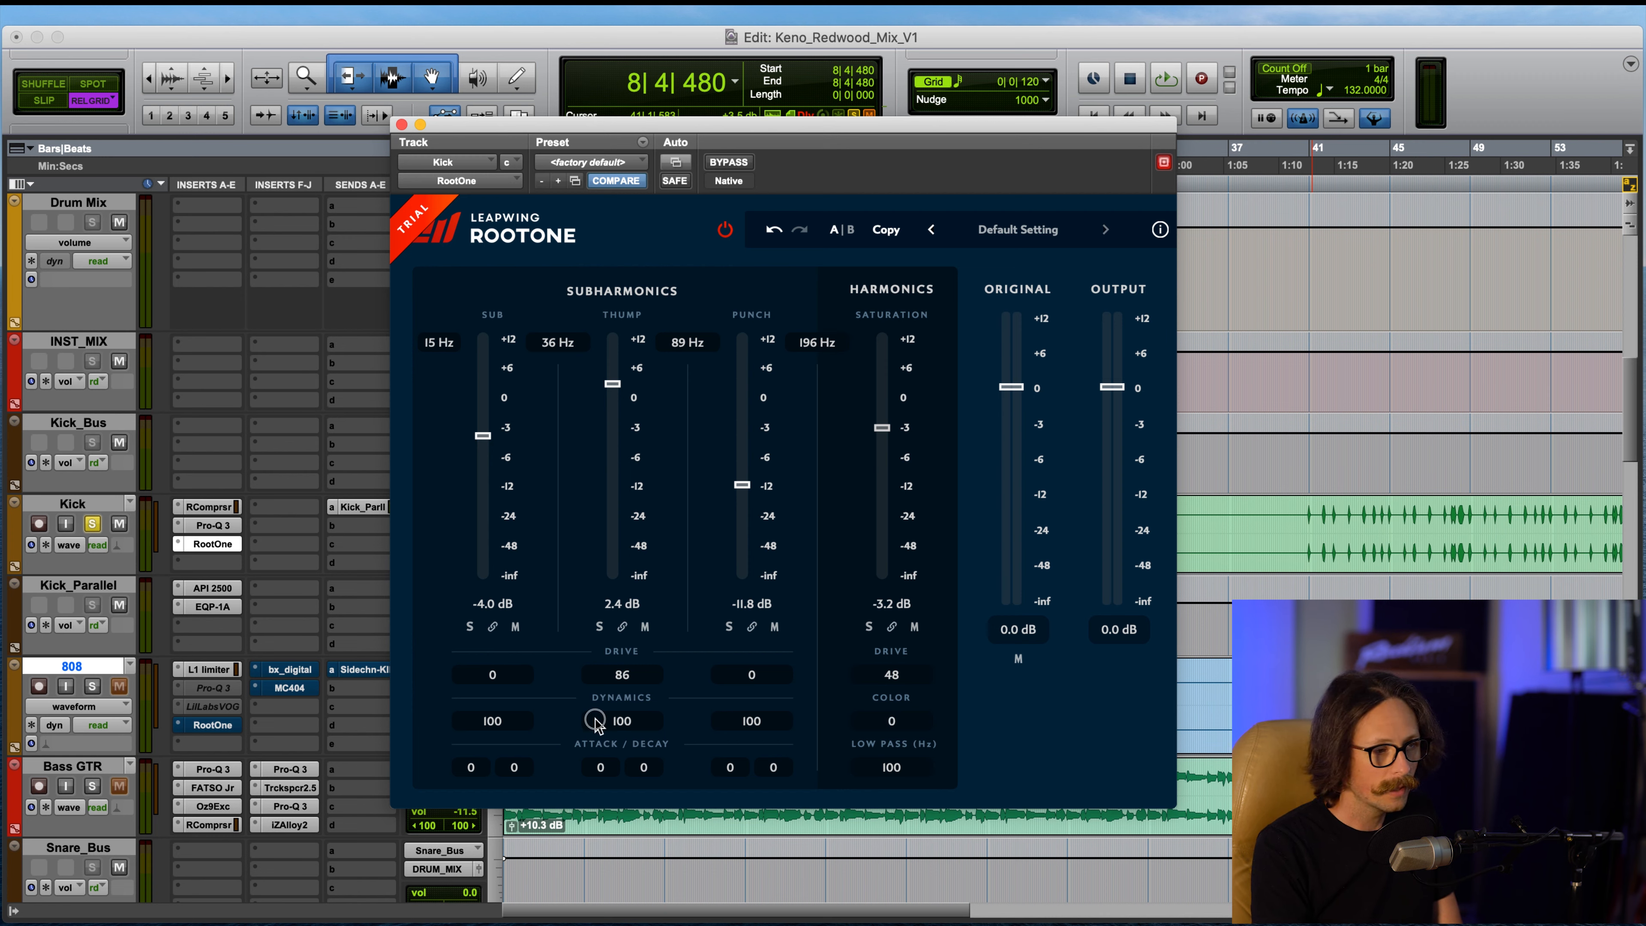
drag(595, 720, 1206, 755)
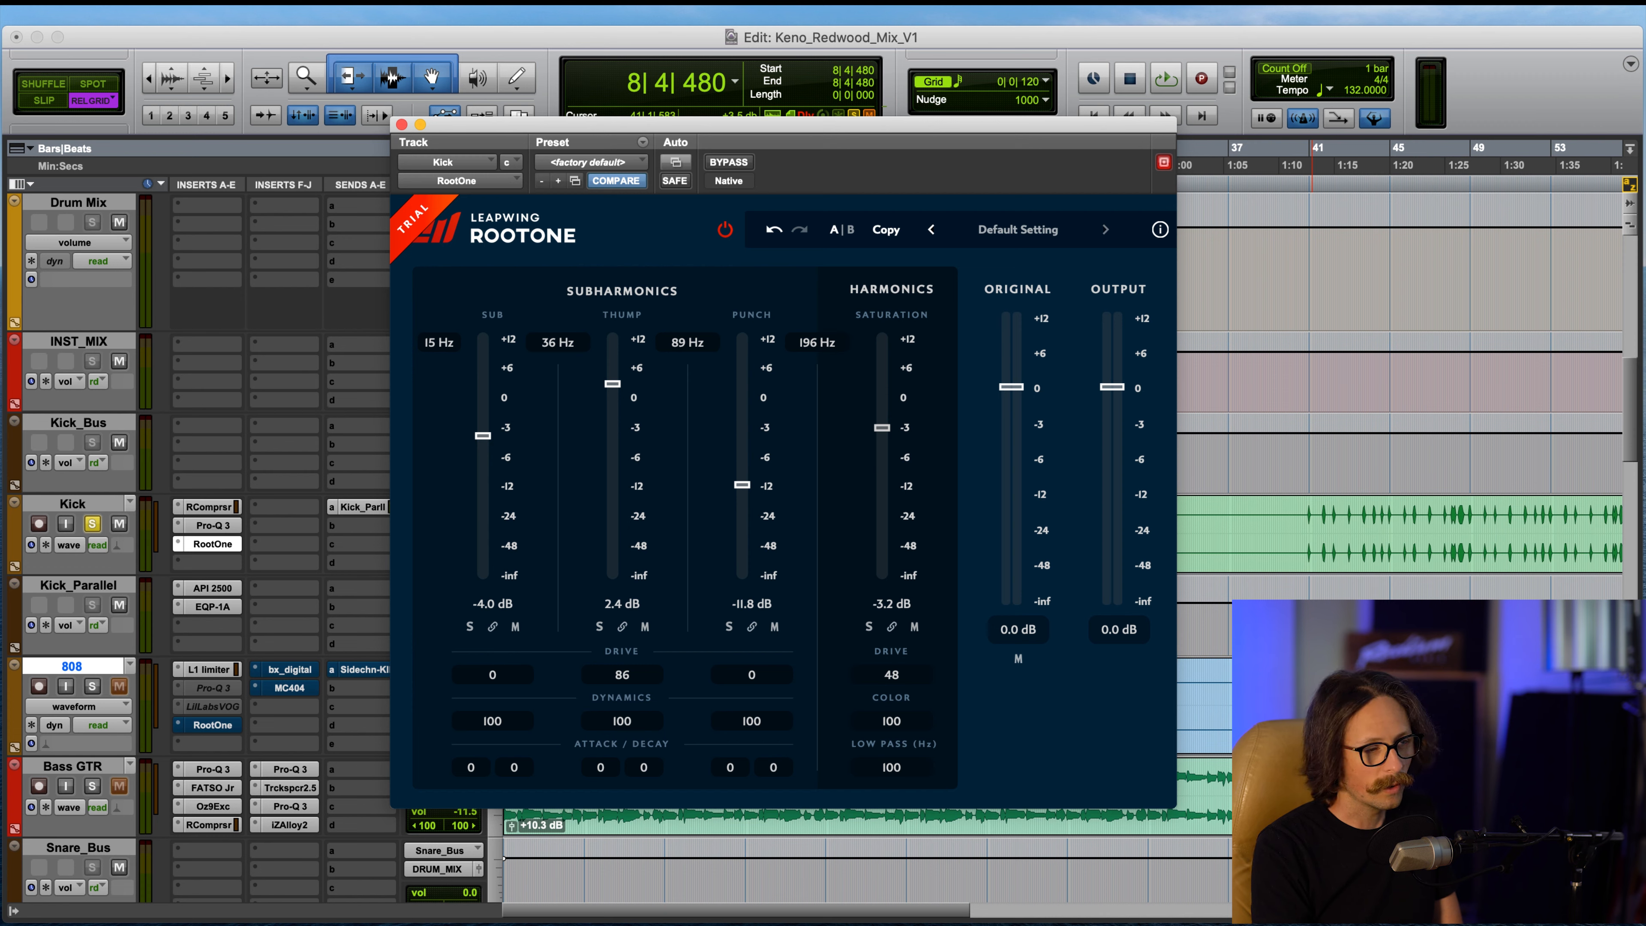
drag(898, 722, 866, 753)
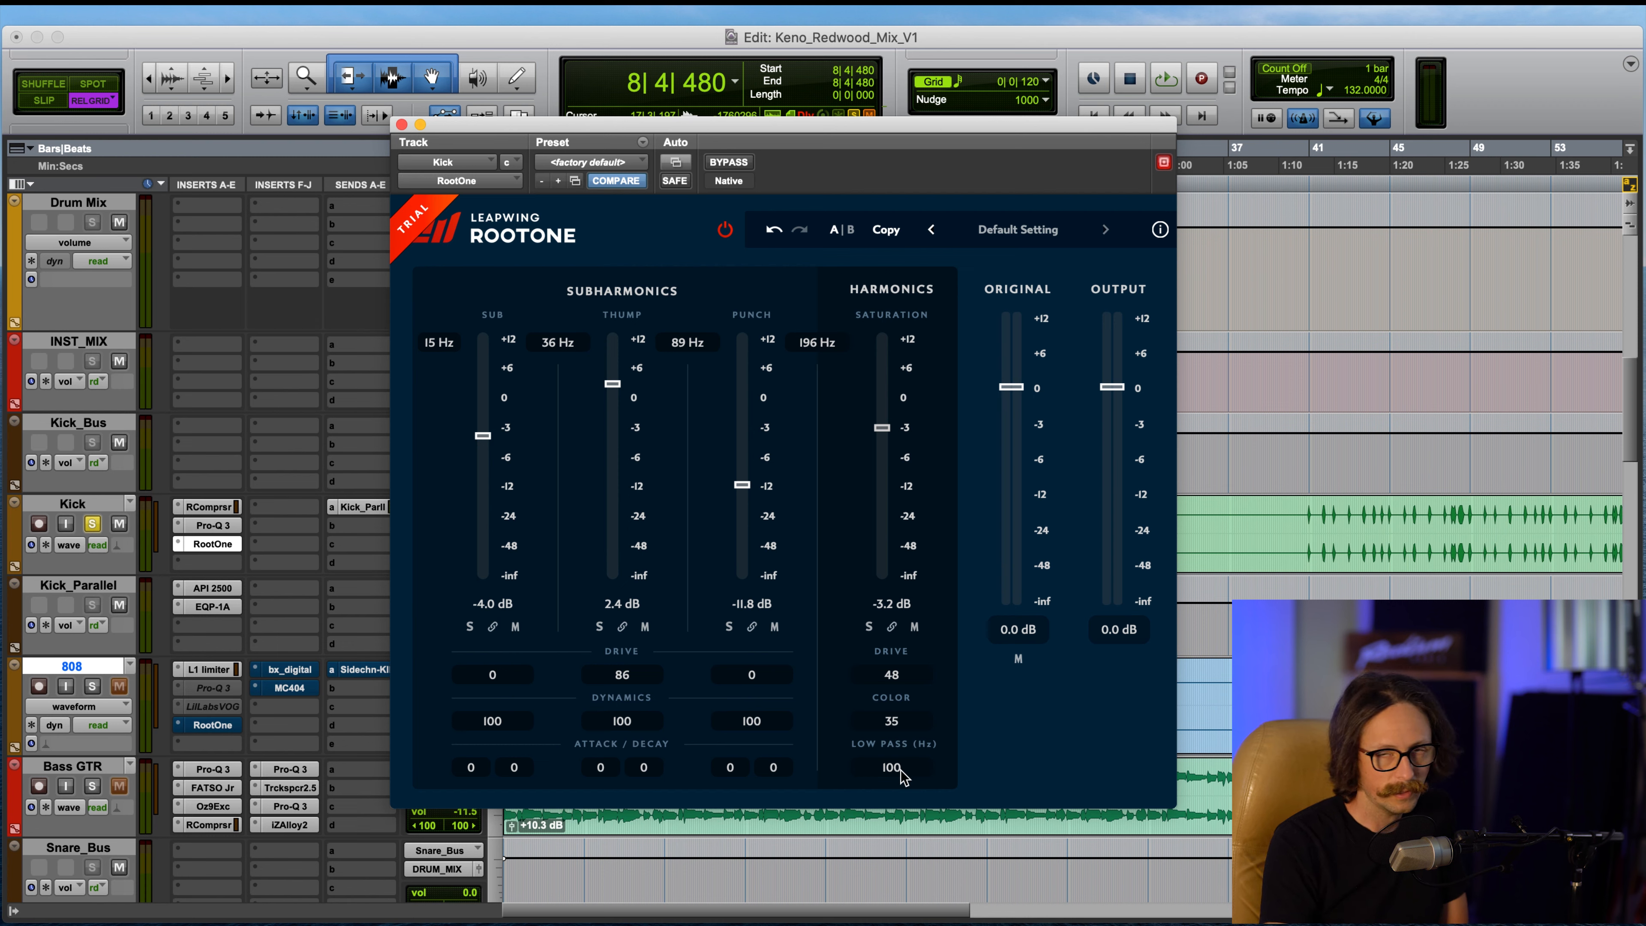
Step: Try the Saturation low pass at 1000 Hz and return it to 100 Hz
drag(899, 767, 1217, 761)
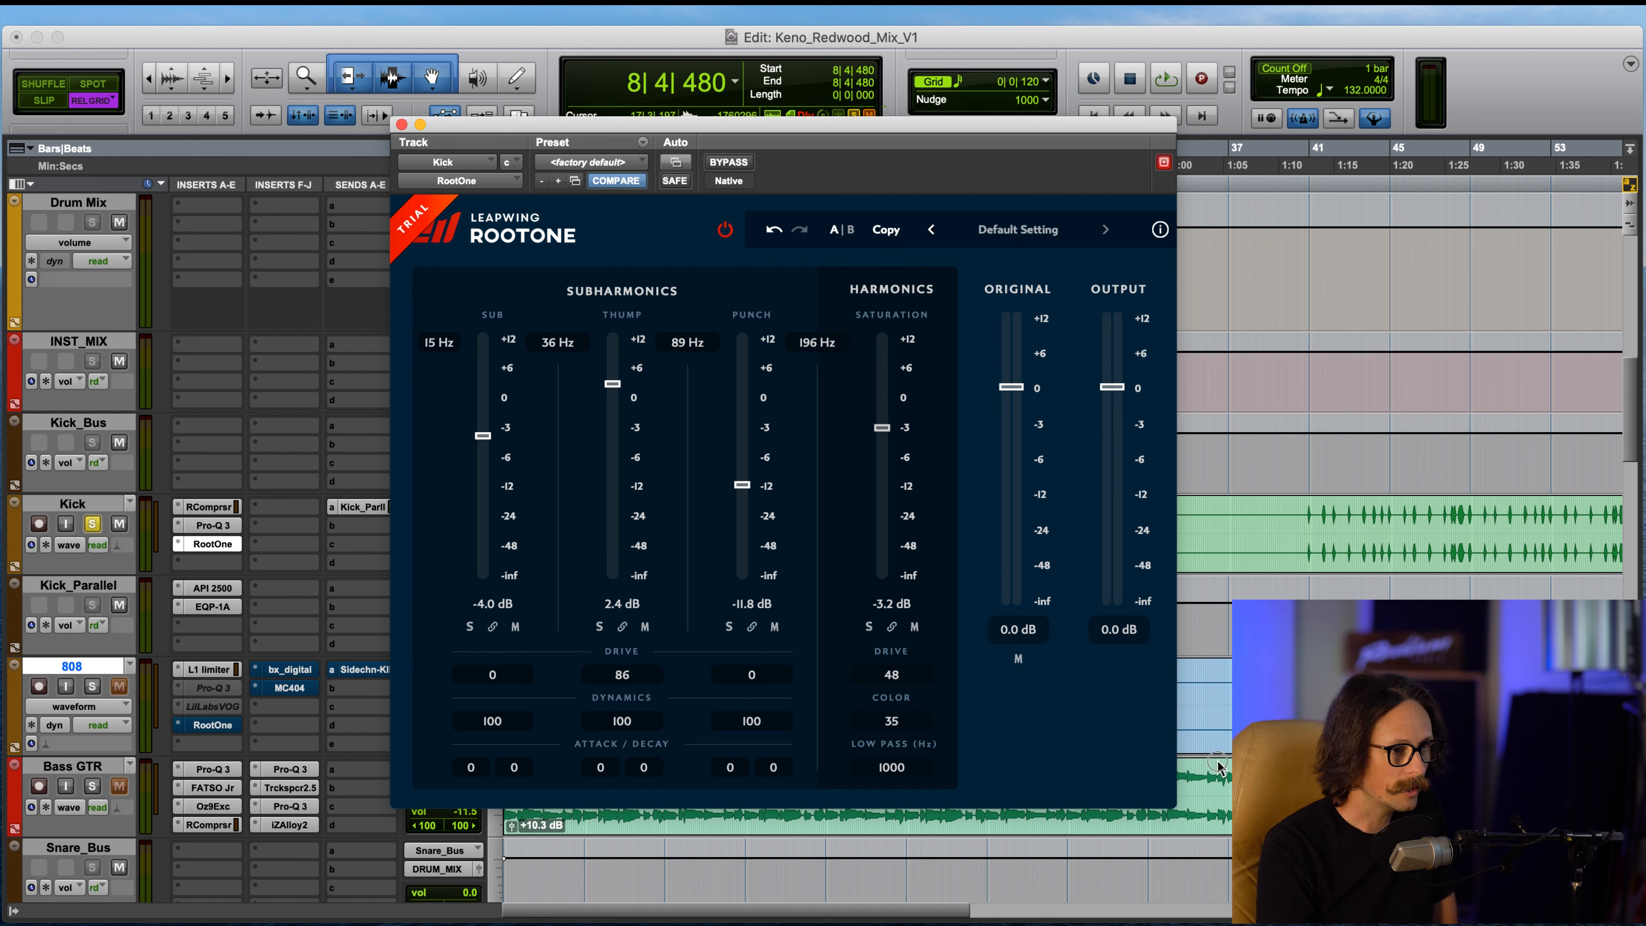
drag(1231, 763, 868, 785)
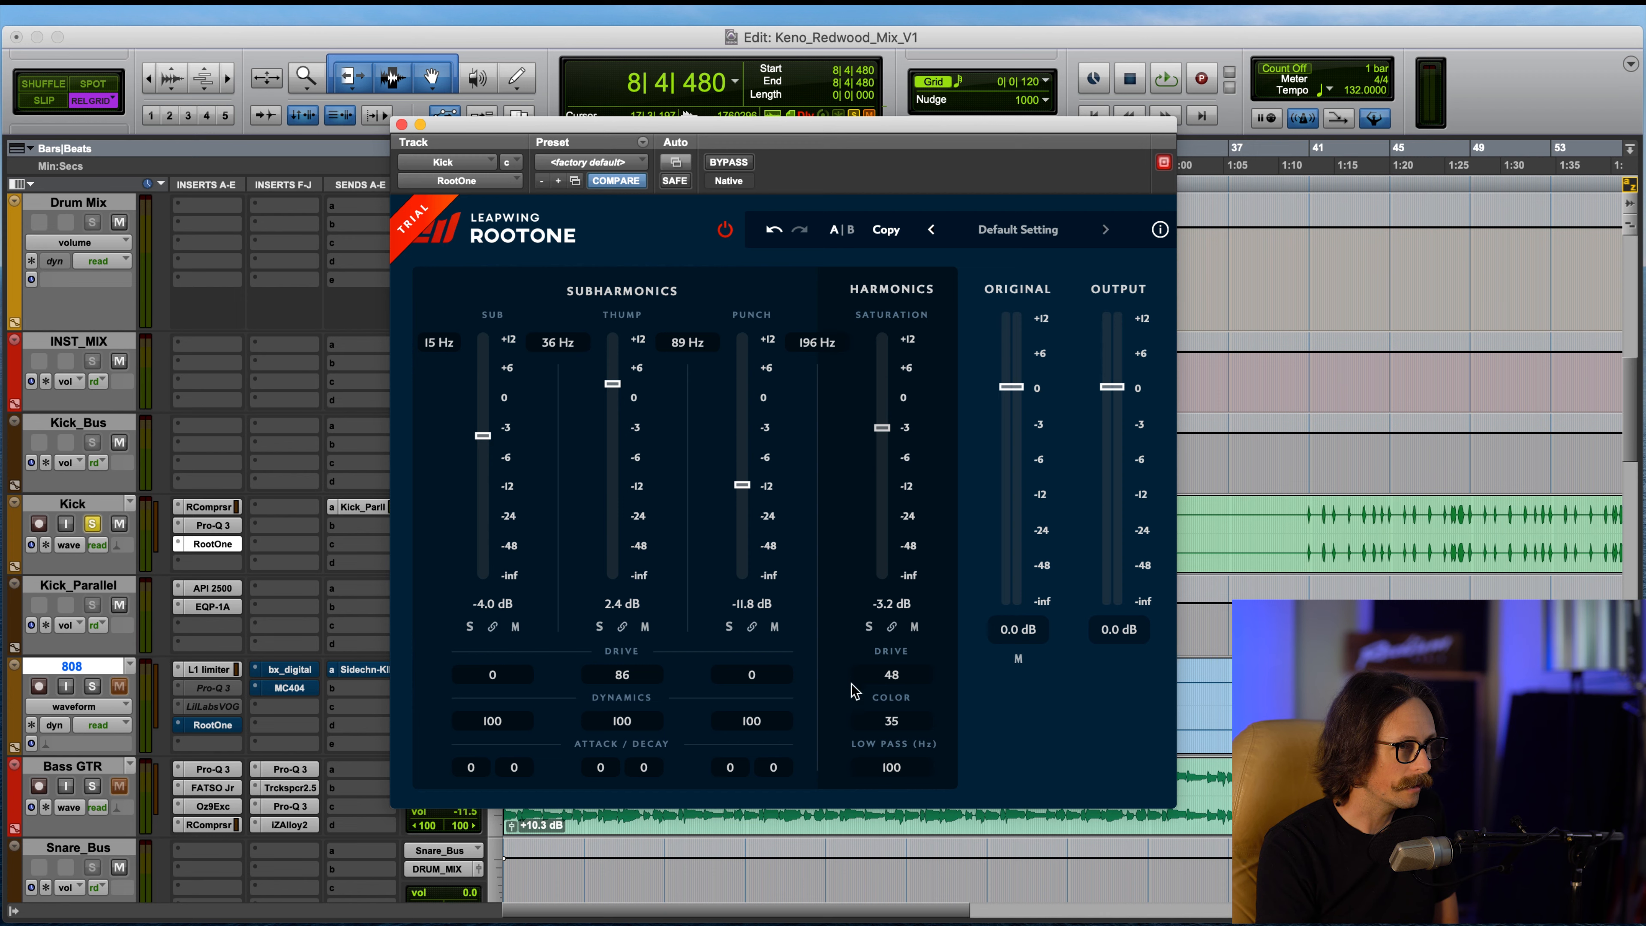